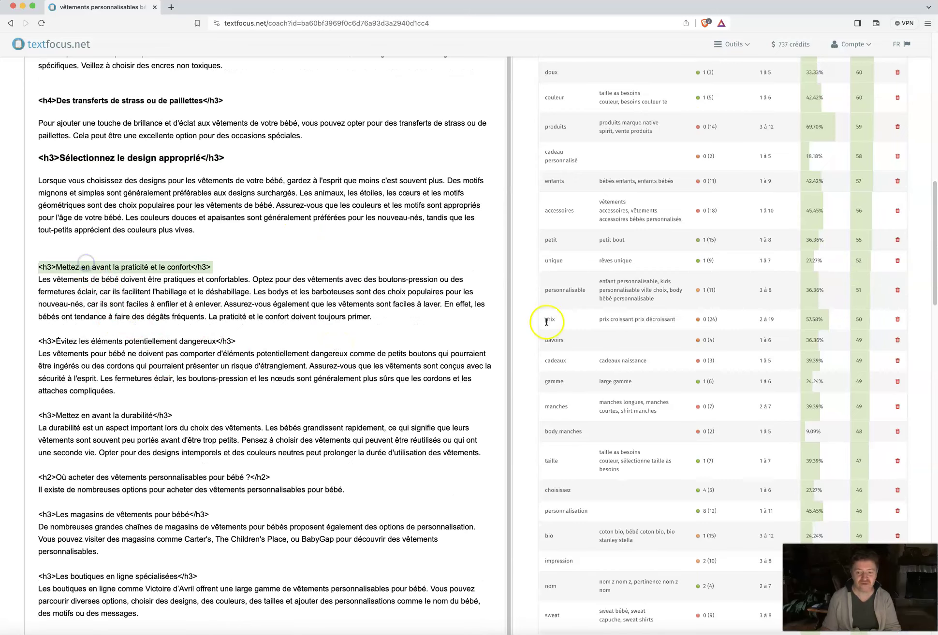
Step: Format the line "Mettez en avant la praticité et le confort" in the article as Titre 3
{"action": "scroll", "coordinate": [436, 329], "scroll_direction": "up", "scroll_amount": 10}
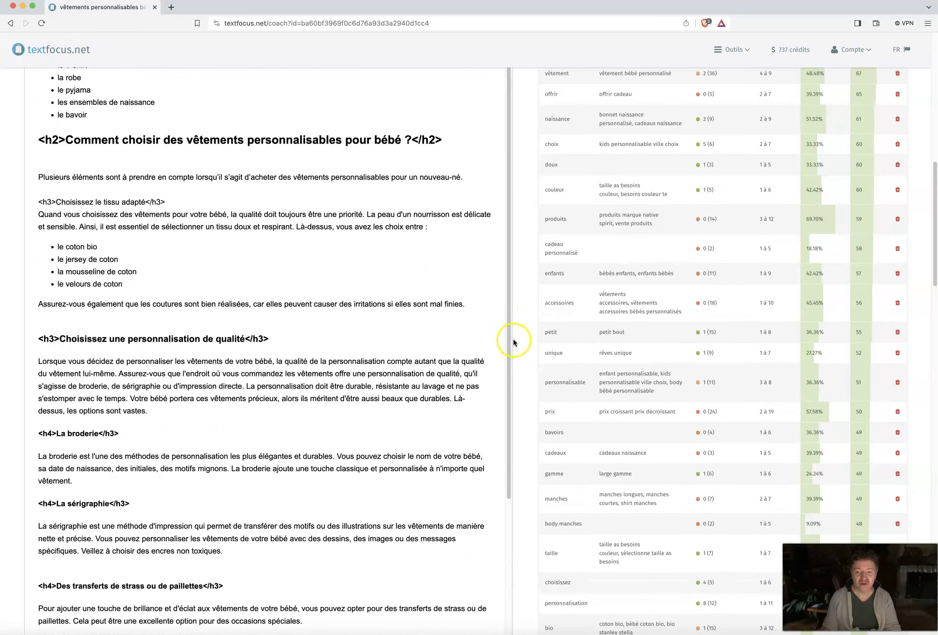
{"action": "scroll", "coordinate": [513, 339], "scroll_direction": "up", "scroll_amount": 15}
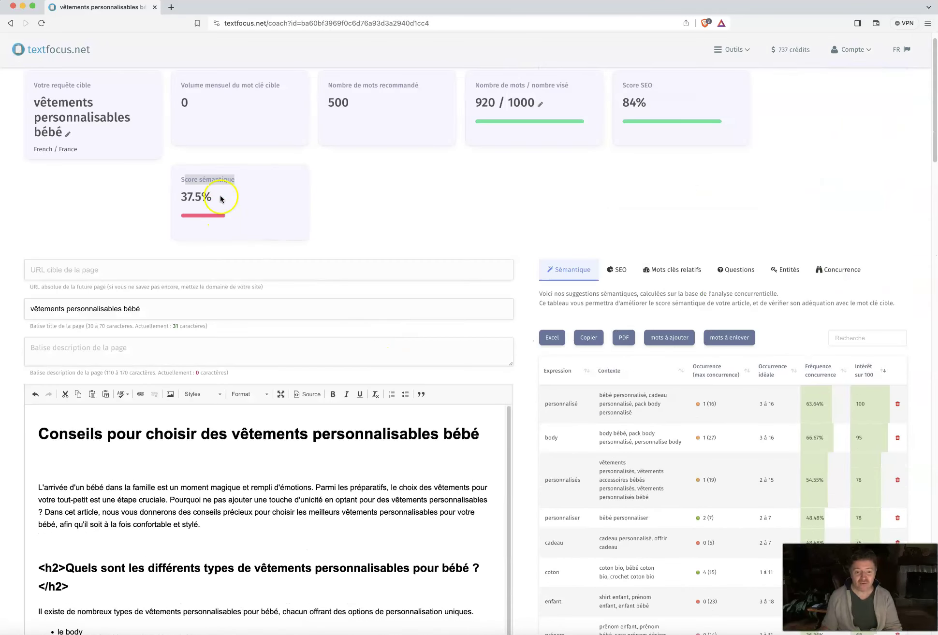
{"action": "left_click", "coordinate": [252, 395]}
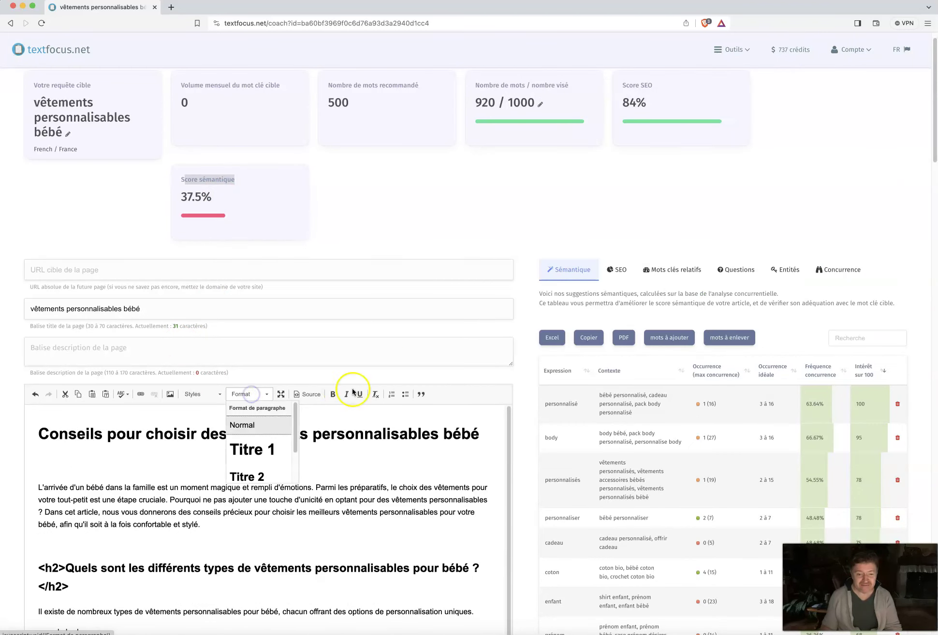
{"action": "scroll", "coordinate": [398, 477], "scroll_direction": "down", "scroll_amount": 10}
{"action": "scroll", "coordinate": [406, 423], "scroll_direction": "up", "scroll_amount": 8}
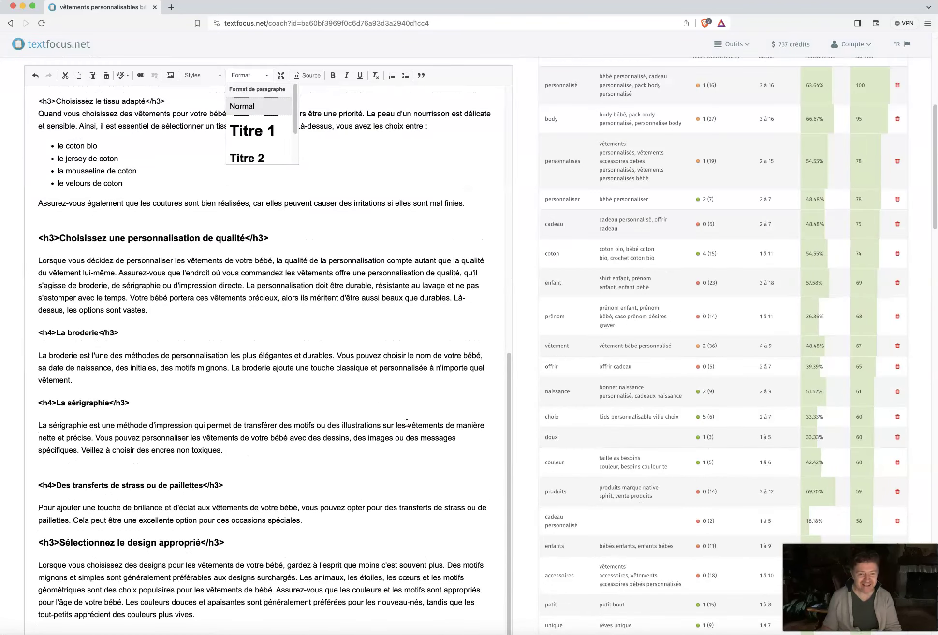
{"action": "scroll", "coordinate": [406, 424], "scroll_direction": "down", "scroll_amount": 5}
{"action": "scroll", "coordinate": [407, 424], "scroll_direction": "down", "scroll_amount": 3}
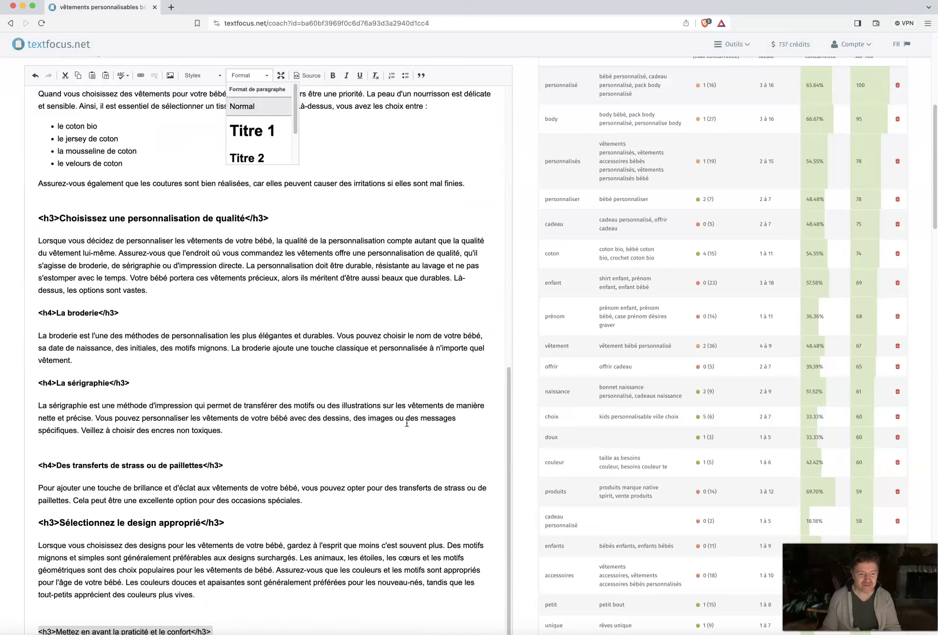
{"action": "scroll", "coordinate": [407, 424], "scroll_direction": "down", "scroll_amount": 6}
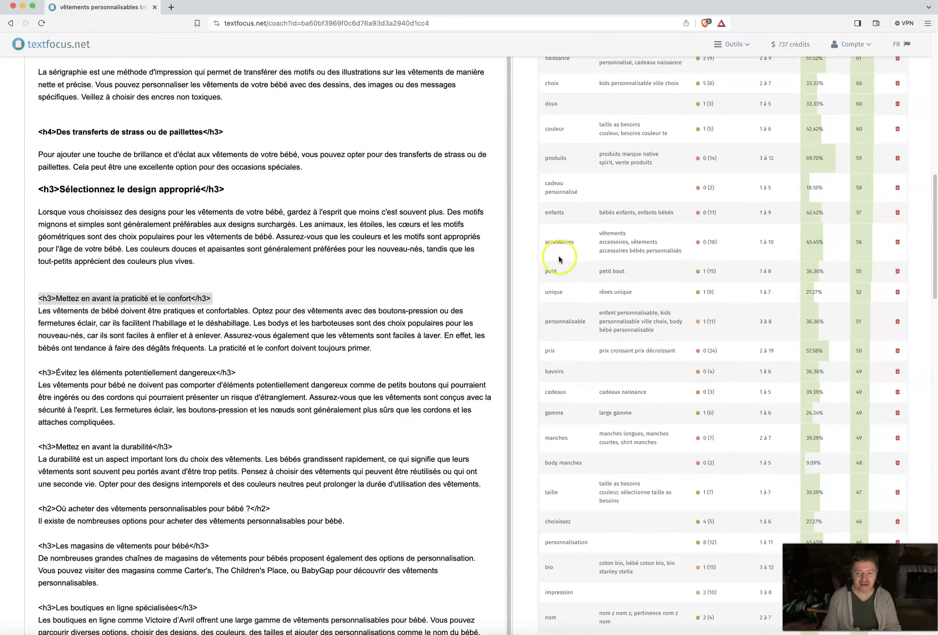
{"action": "scroll", "coordinate": [526, 264], "scroll_direction": "up", "scroll_amount": 2}
{"action": "scroll", "coordinate": [526, 263], "scroll_direction": "up", "scroll_amount": 10}
{"action": "scroll", "coordinate": [254, 472], "scroll_direction": "down", "scroll_amount": 1}
{"action": "left_click", "coordinate": [254, 472]}
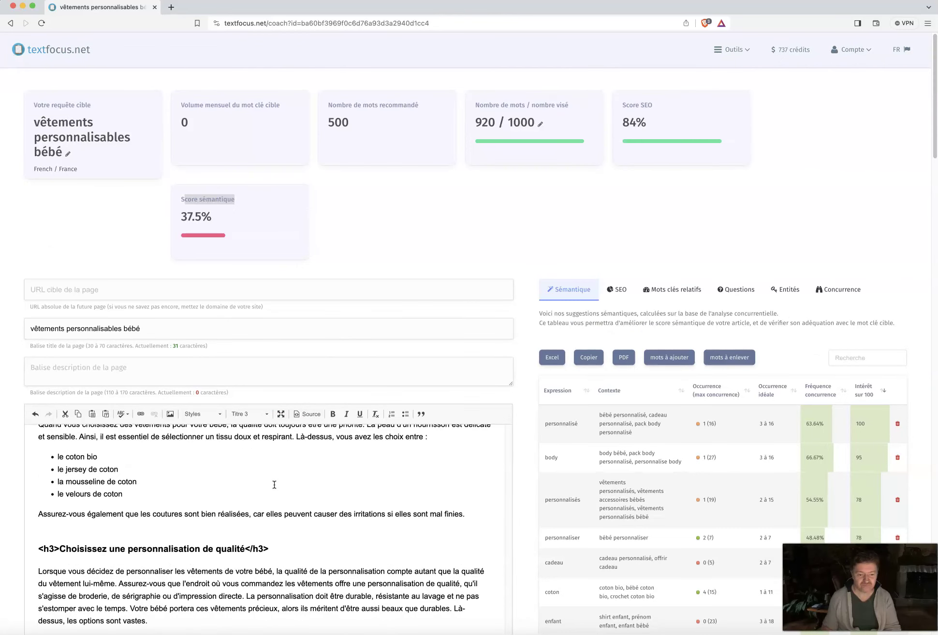
Step: Format the line "Évitez les éléments potentiellement dangereux" as a Titre 3 heading
{"action": "scroll", "coordinate": [280, 479], "scroll_direction": "down", "scroll_amount": 10}
{"action": "scroll", "coordinate": [301, 475], "scroll_direction": "down", "scroll_amount": 10}
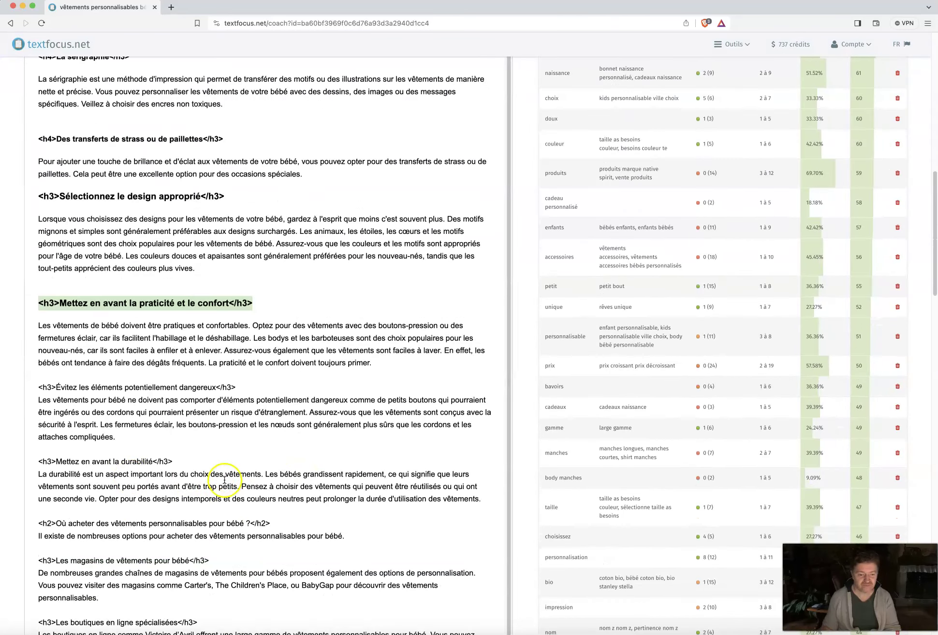
{"action": "triple_click", "coordinate": [82, 387]}
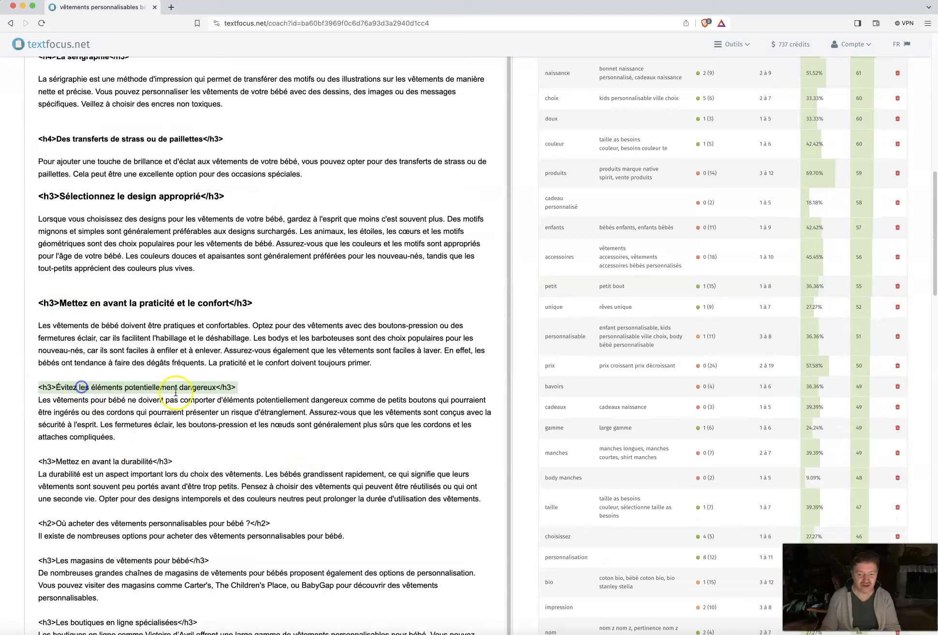
{"action": "scroll", "coordinate": [342, 295], "scroll_direction": "up", "scroll_amount": 12}
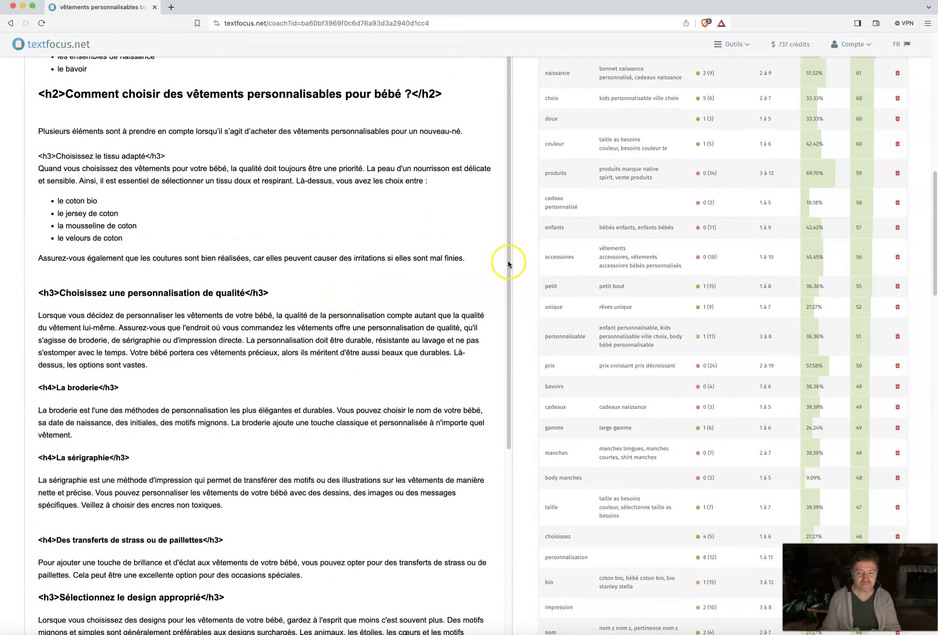
{"action": "scroll", "coordinate": [519, 260], "scroll_direction": "up", "scroll_amount": 20}
{"action": "left_click", "coordinate": [195, 365]}
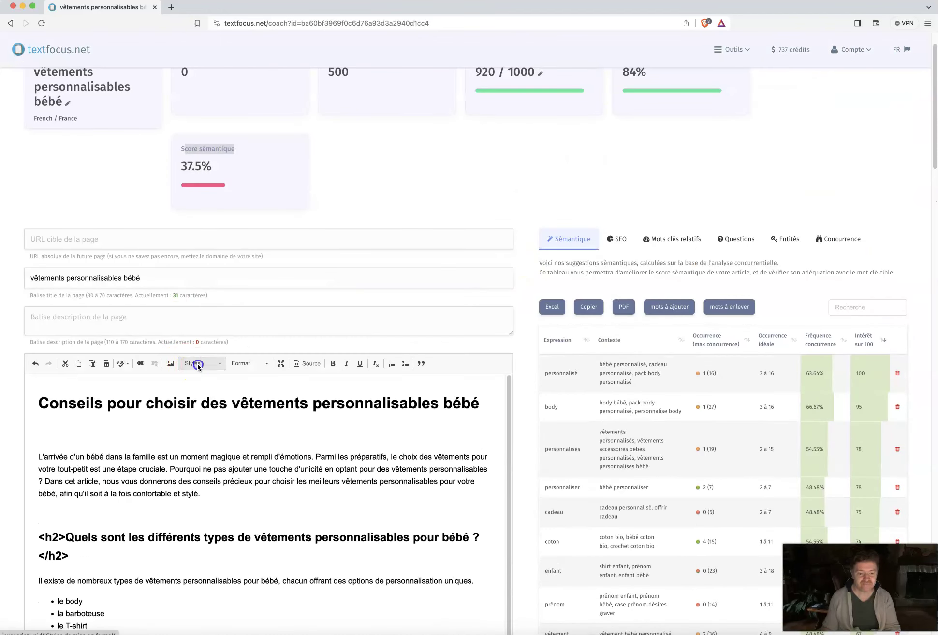
{"action": "left_click", "coordinate": [247, 363]}
{"action": "scroll", "coordinate": [260, 415], "scroll_direction": "down", "scroll_amount": 3}
{"action": "left_click", "coordinate": [248, 444]}
Step: Format the line "Où acheter des vêtements personnalisables pour bébé ?" as a Titre 2 heading
{"action": "scroll", "coordinate": [306, 458], "scroll_direction": "down", "scroll_amount": 6}
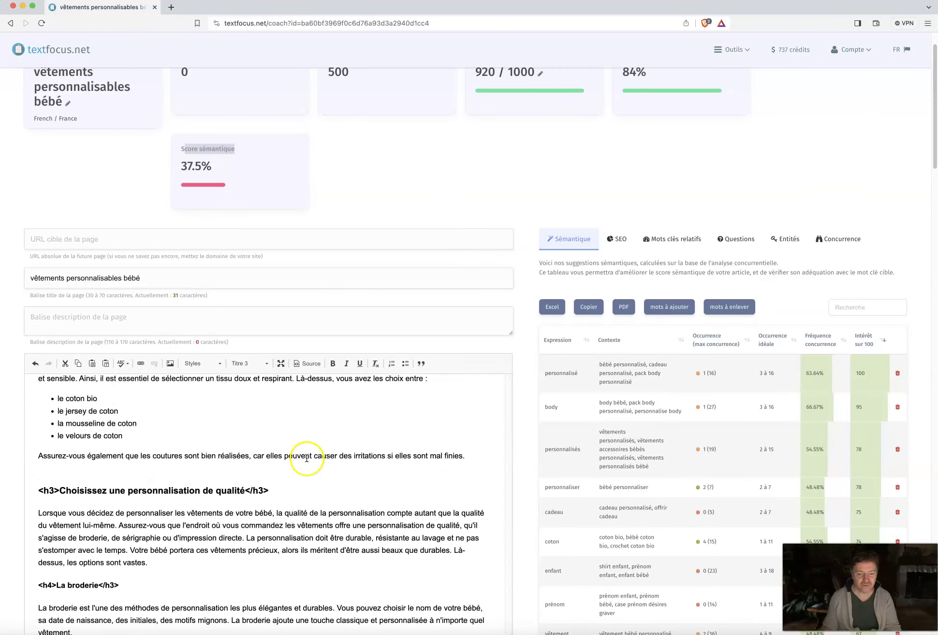
{"action": "scroll", "coordinate": [520, 363], "scroll_direction": "down", "scroll_amount": 1}
{"action": "scroll", "coordinate": [252, 473], "scroll_direction": "down", "scroll_amount": 20}
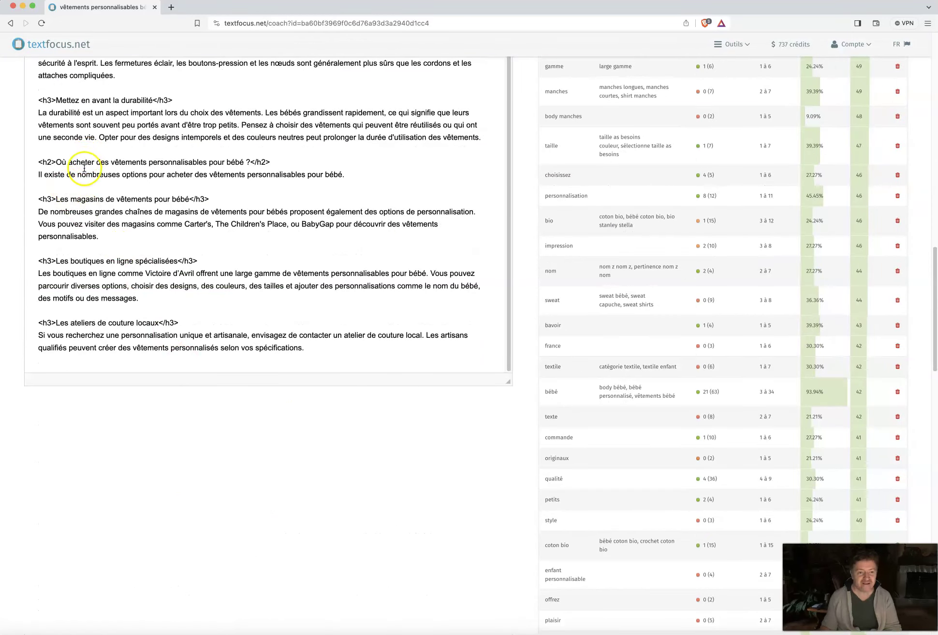
{"action": "triple_click", "coordinate": [81, 162]}
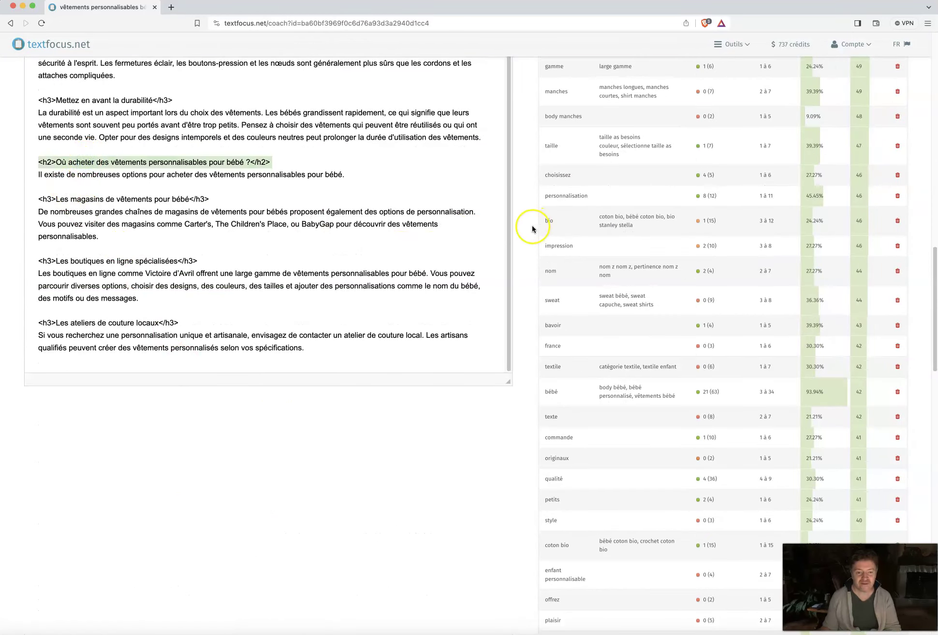
{"action": "scroll", "coordinate": [530, 223], "scroll_direction": "up", "scroll_amount": 20}
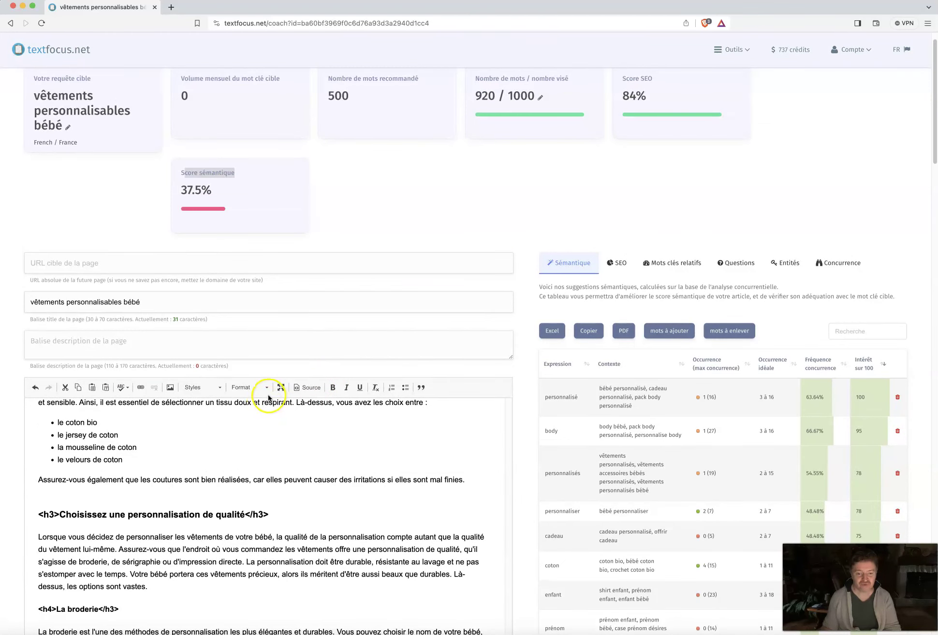
{"action": "left_click", "coordinate": [249, 387]}
{"action": "left_click", "coordinate": [258, 469]}
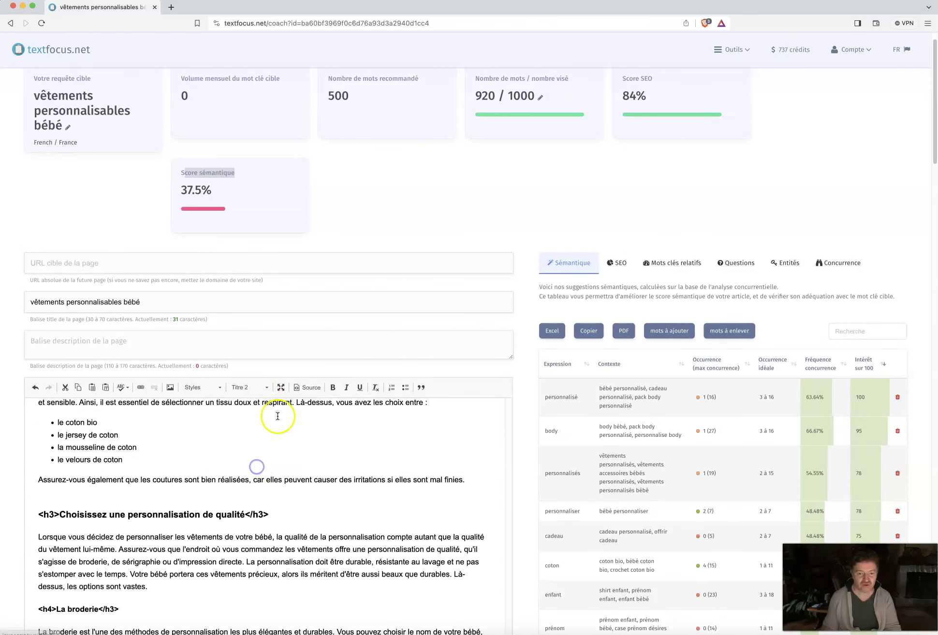
Step: Format the line "Les magasins de vêtements pour bébé" as a Titre 3 heading
{"action": "scroll", "coordinate": [522, 398], "scroll_direction": "down", "scroll_amount": 15}
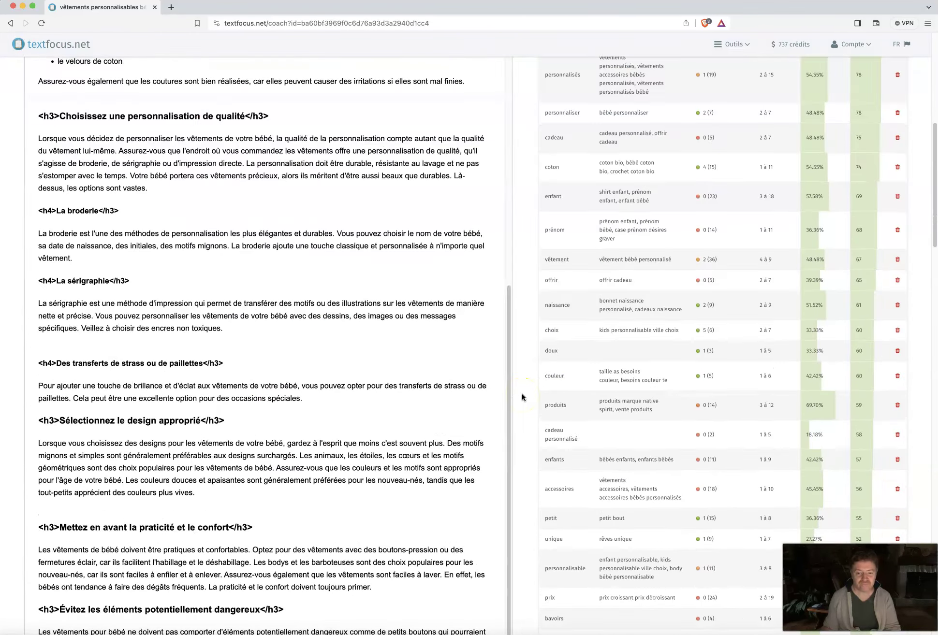
{"action": "double_click", "coordinate": [73, 373]}
{"action": "triple_click", "coordinate": [74, 370]}
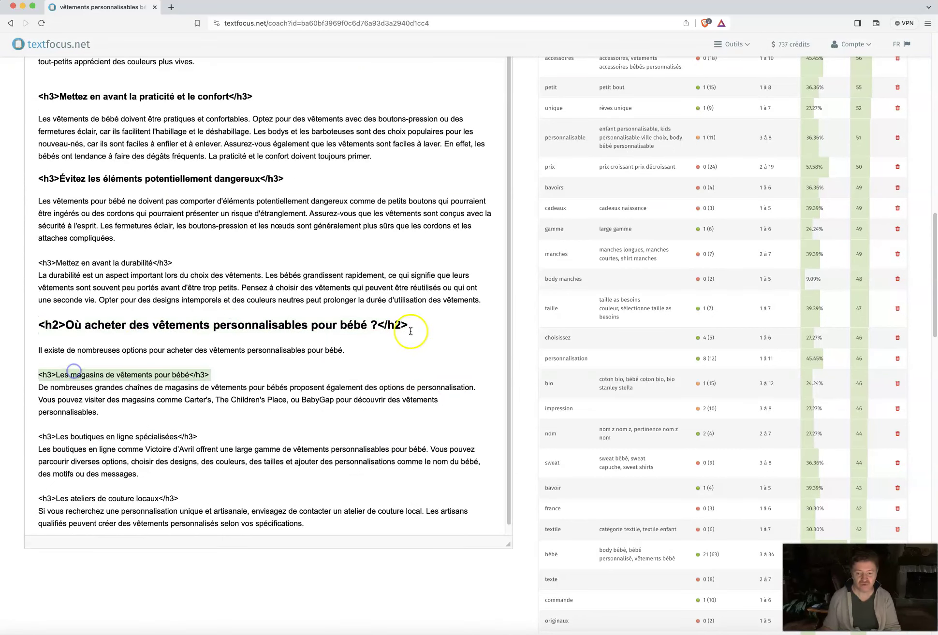
{"action": "scroll", "coordinate": [530, 324], "scroll_direction": "up", "scroll_amount": 10}
{"action": "scroll", "coordinate": [527, 324], "scroll_direction": "up", "scroll_amount": 7}
{"action": "left_click", "coordinate": [246, 414]}
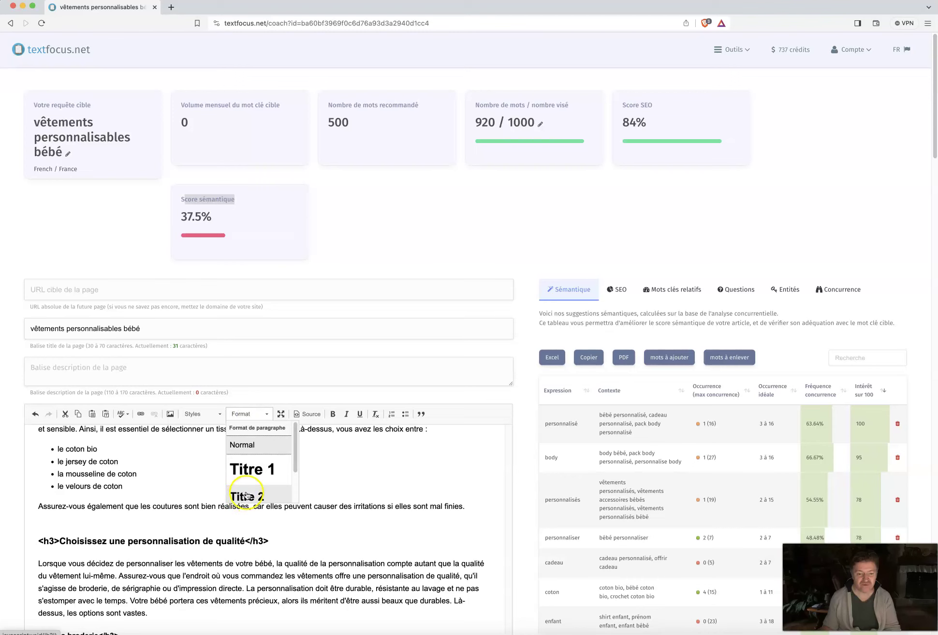
{"action": "scroll", "coordinate": [247, 496], "scroll_direction": "down", "scroll_amount": 3}
{"action": "left_click", "coordinate": [246, 474]}
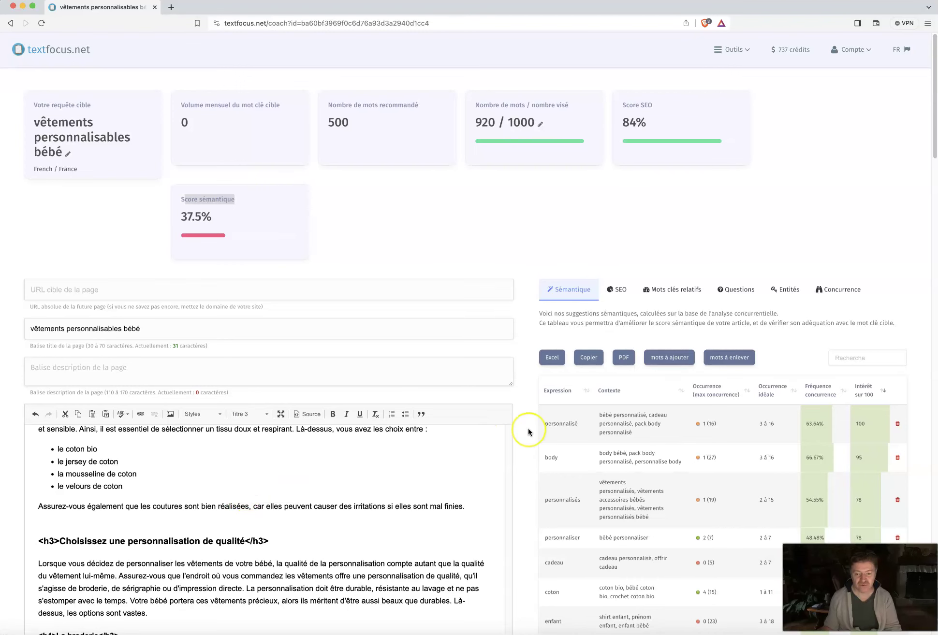
Step: Format the line "Les boutiques en ligne spécialisées" as a Titre 3 heading
{"action": "scroll", "coordinate": [528, 431], "scroll_direction": "down", "scroll_amount": 12}
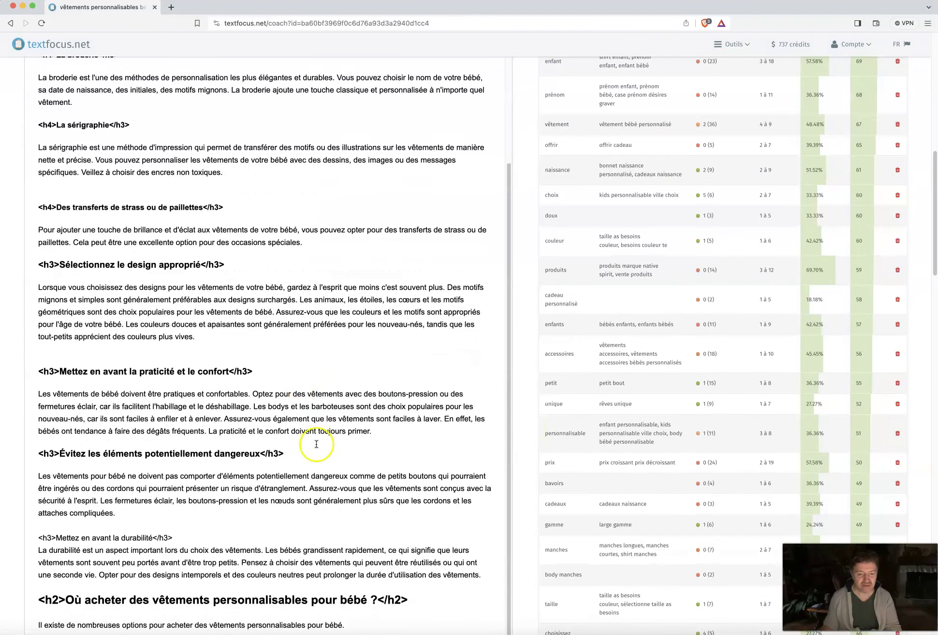
{"action": "scroll", "coordinate": [316, 443], "scroll_direction": "down", "scroll_amount": 8}
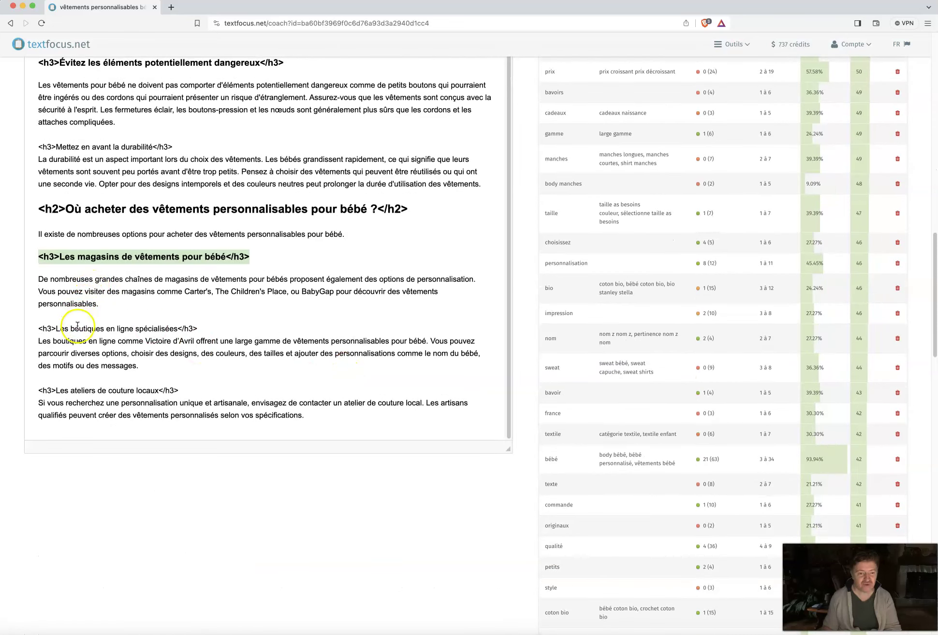
{"action": "triple_click", "coordinate": [74, 329]}
{"action": "scroll", "coordinate": [525, 213], "scroll_direction": "up", "scroll_amount": 5}
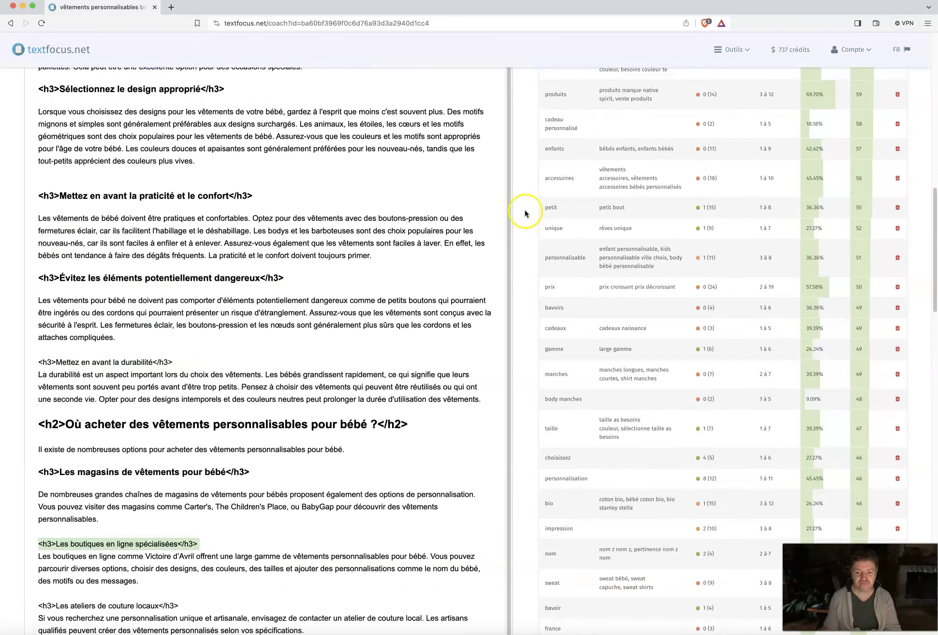
{"action": "scroll", "coordinate": [526, 213], "scroll_direction": "up", "scroll_amount": 10}
{"action": "left_click", "coordinate": [251, 134]}
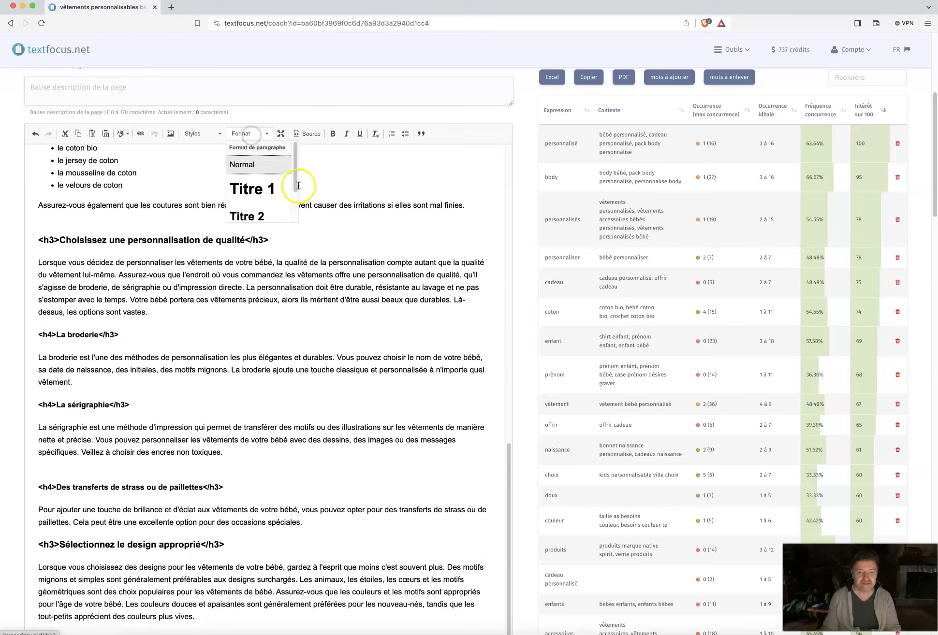
{"action": "scroll", "coordinate": [298, 186], "scroll_direction": "down", "scroll_amount": 3}
{"action": "left_click", "coordinate": [242, 197]}
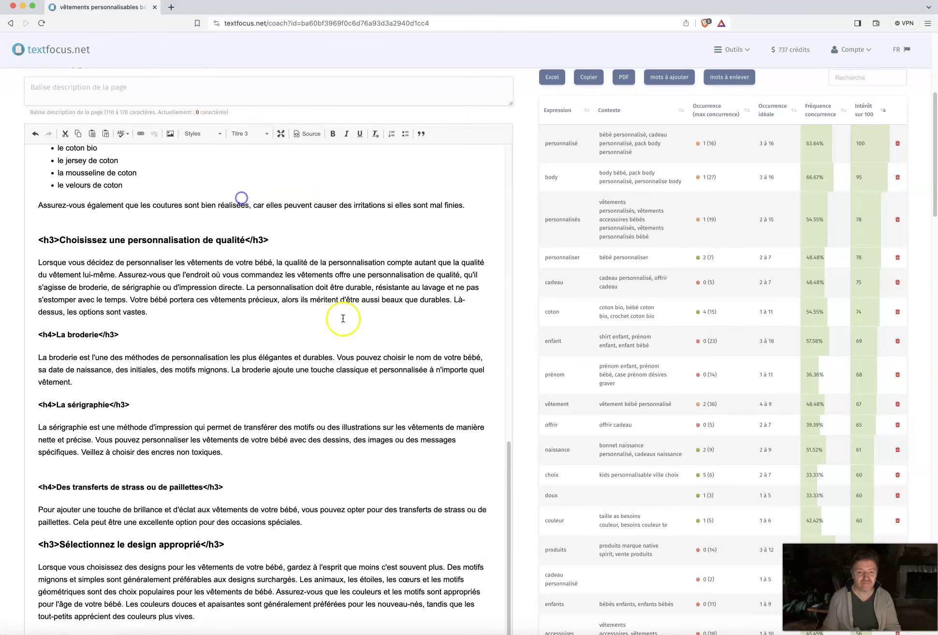
Step: Format the line "Les ateliers de couture locaux" near the end of the article as Titre 3
{"action": "scroll", "coordinate": [417, 356], "scroll_direction": "down", "scroll_amount": 3}
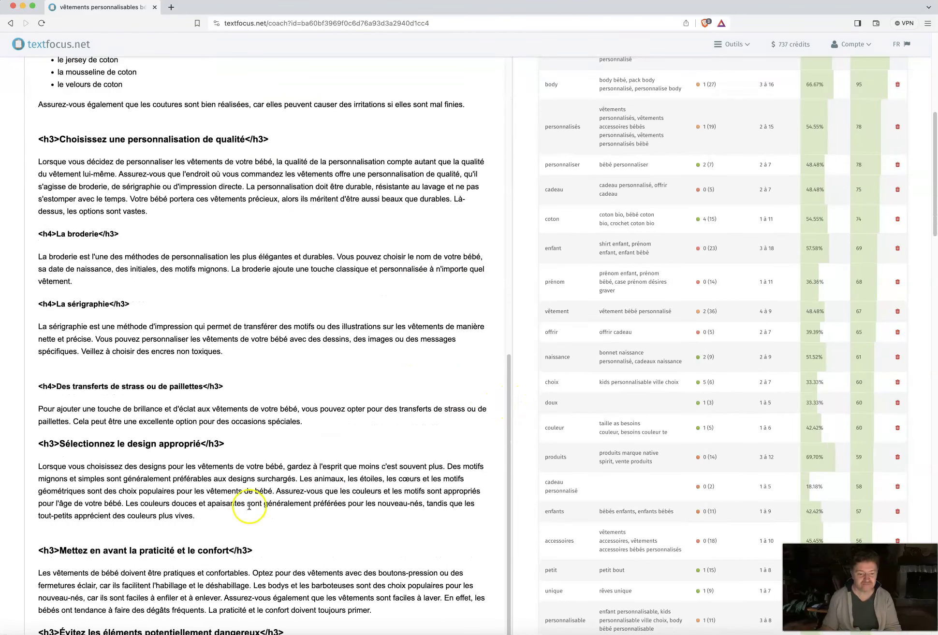
{"action": "scroll", "coordinate": [249, 506], "scroll_direction": "down", "scroll_amount": 12}
{"action": "left_click", "coordinate": [52, 527]}
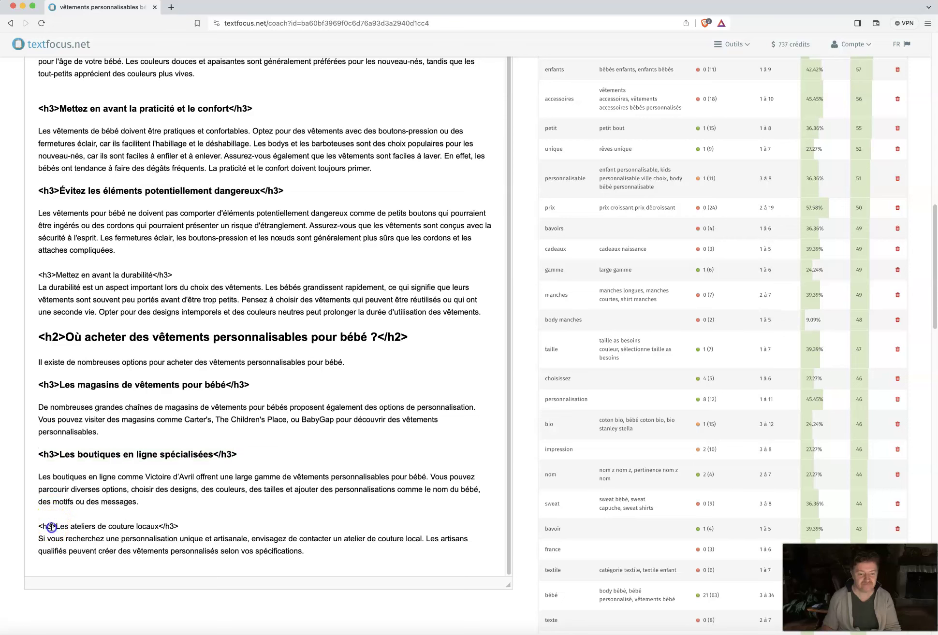
{"action": "triple_click", "coordinate": [51, 527]}
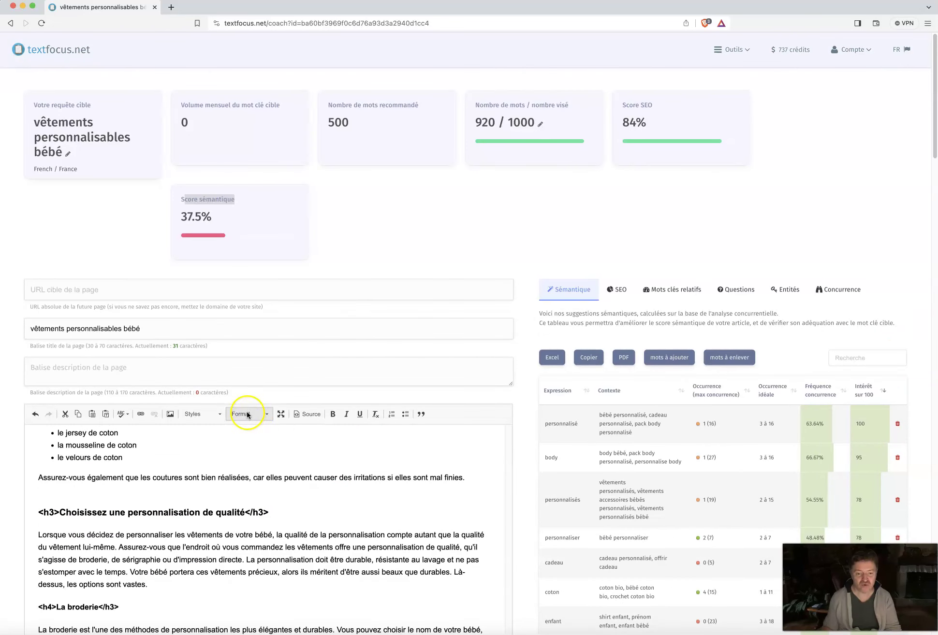
{"action": "left_click", "coordinate": [248, 414]}
{"action": "scroll", "coordinate": [249, 460], "scroll_direction": "down", "scroll_amount": 3}
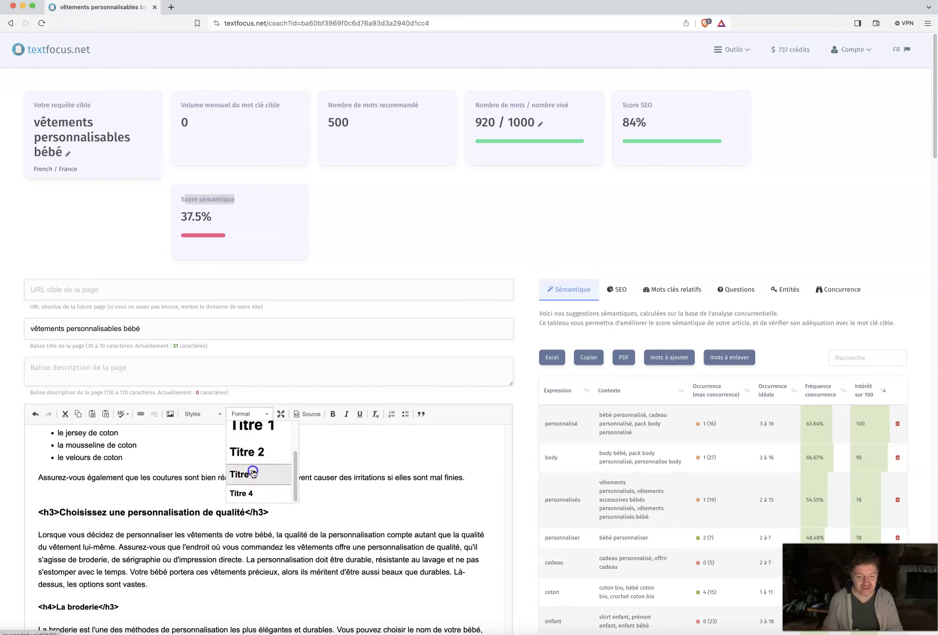
{"action": "left_click", "coordinate": [253, 473]}
Step: Format the line "Mettez en avant la durabilité" as a Titre 3 heading
{"action": "scroll", "coordinate": [532, 484], "scroll_direction": "down", "scroll_amount": 10}
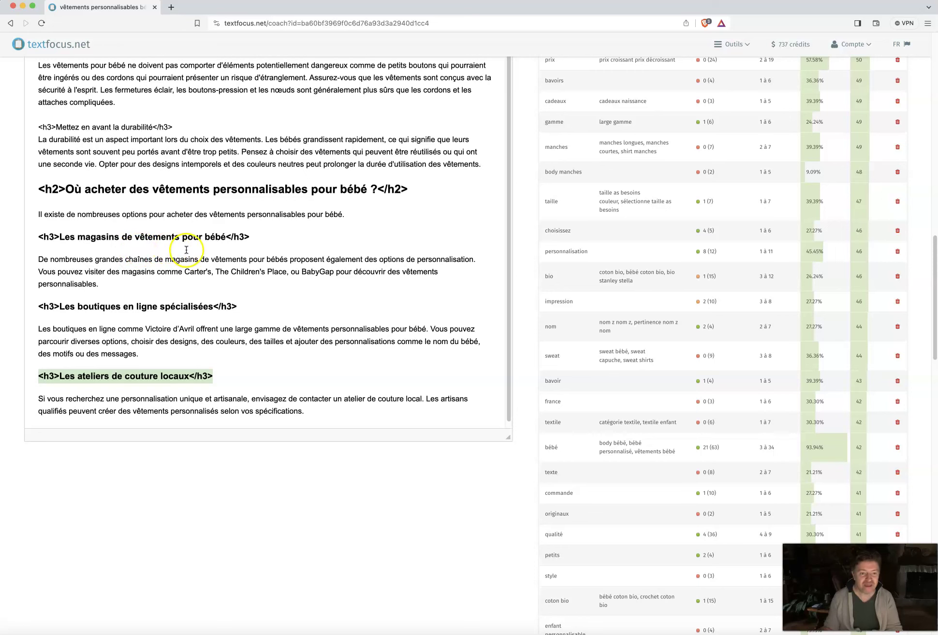
{"action": "scroll", "coordinate": [189, 232], "scroll_direction": "up", "scroll_amount": 3}
{"action": "left_click", "coordinate": [113, 203]}
{"action": "triple_click", "coordinate": [113, 205]}
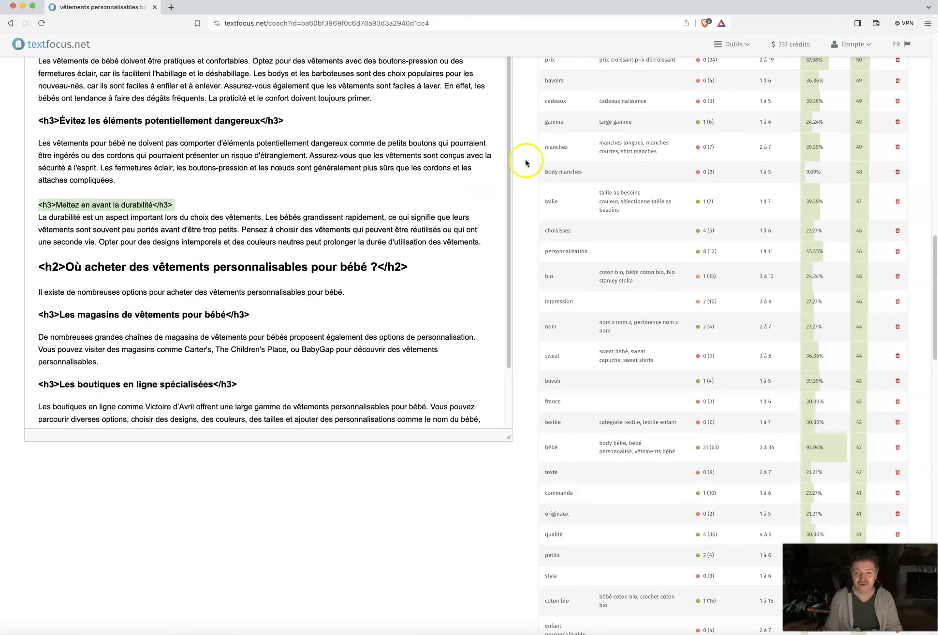
{"action": "scroll", "coordinate": [524, 158], "scroll_direction": "up", "scroll_amount": 15}
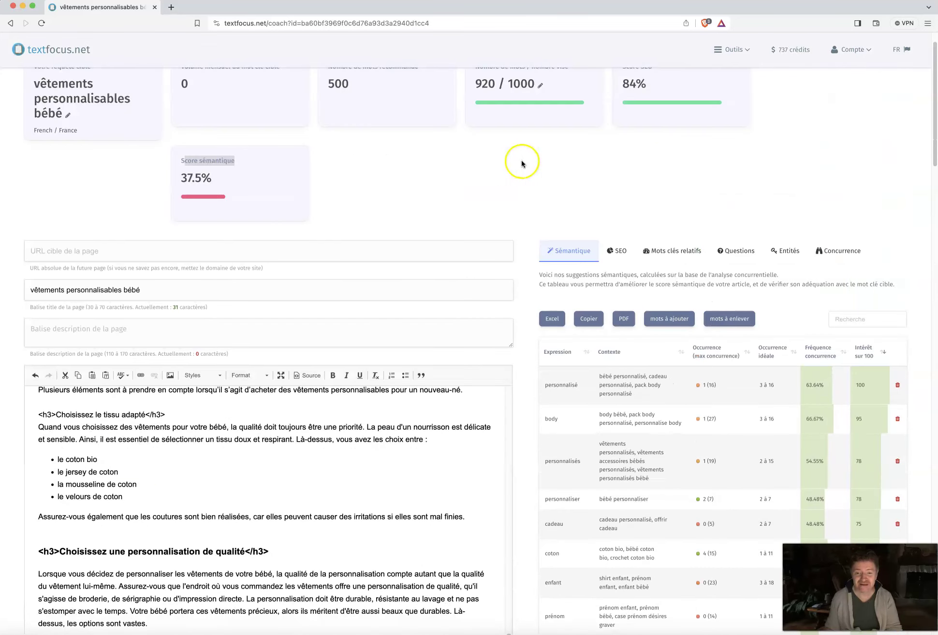
{"action": "left_click", "coordinate": [245, 375]}
{"action": "scroll", "coordinate": [257, 439], "scroll_direction": "down", "scroll_amount": 3}
{"action": "left_click", "coordinate": [249, 451]}
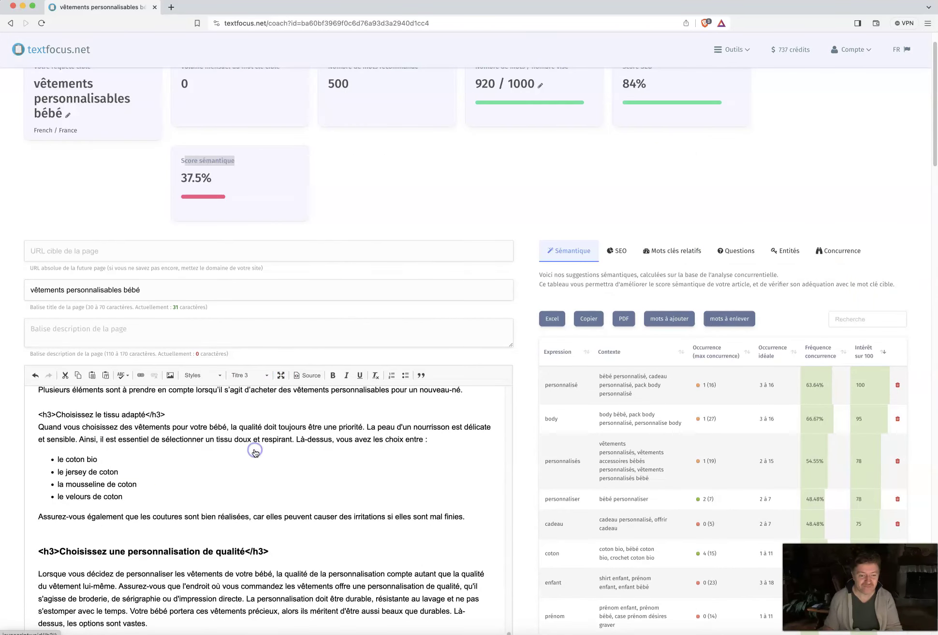
Step: Format the line "Choisissez le tissu adapté" as Titre 3 and return to the start of the article
{"action": "triple_click", "coordinate": [136, 415]}
{"action": "left_click", "coordinate": [230, 377]}
{"action": "scroll", "coordinate": [246, 454], "scroll_direction": "down", "scroll_amount": 3}
{"action": "left_click", "coordinate": [252, 436]}
{"action": "scroll", "coordinate": [483, 505], "scroll_direction": "up", "scroll_amount": 5}
{"action": "scroll", "coordinate": [523, 501], "scroll_direction": "up", "scroll_amount": 2}
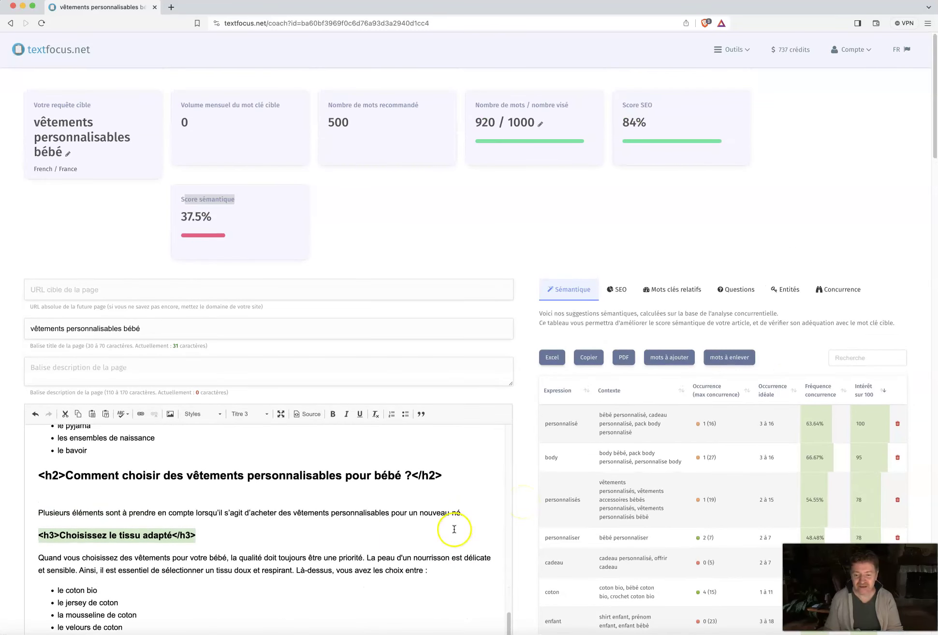
{"action": "scroll", "coordinate": [451, 529], "scroll_direction": "up", "scroll_amount": 10}
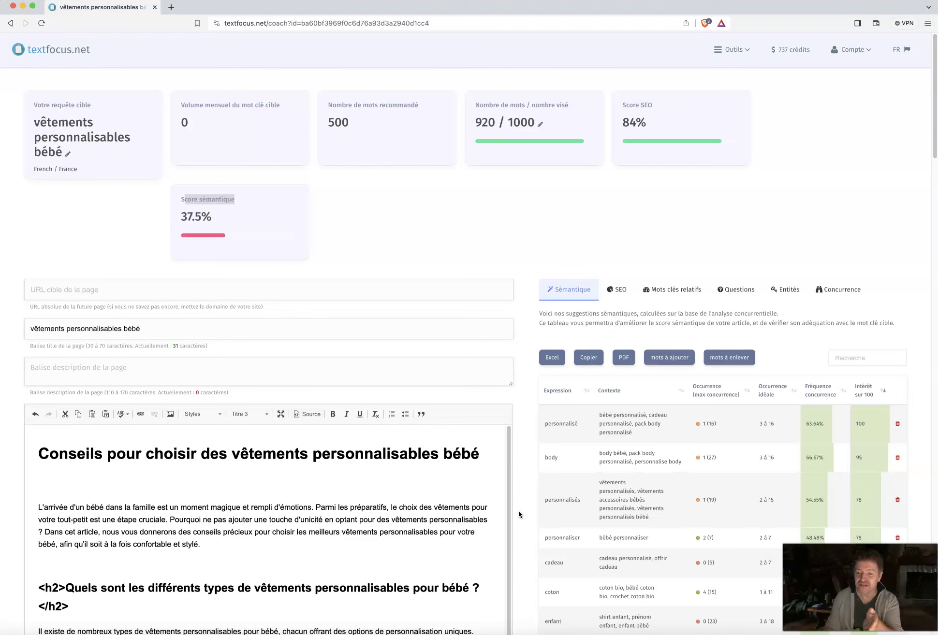
Step: Enter "/vetements-personnalisables-bebe" as the page's target URL
{"action": "scroll", "coordinate": [518, 511], "scroll_direction": "down", "scroll_amount": 1}
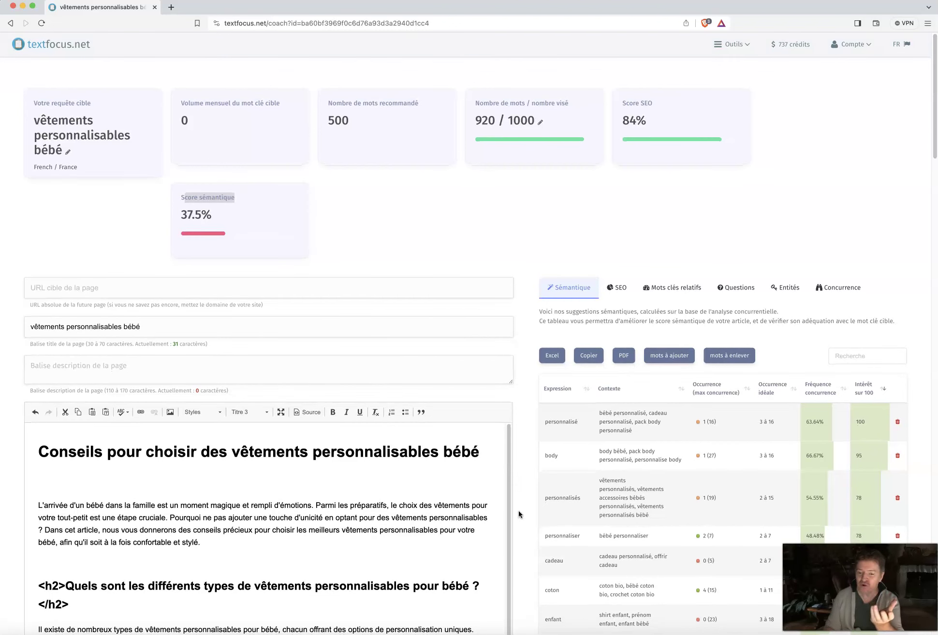
{"action": "scroll", "coordinate": [519, 511], "scroll_direction": "down", "scroll_amount": 5}
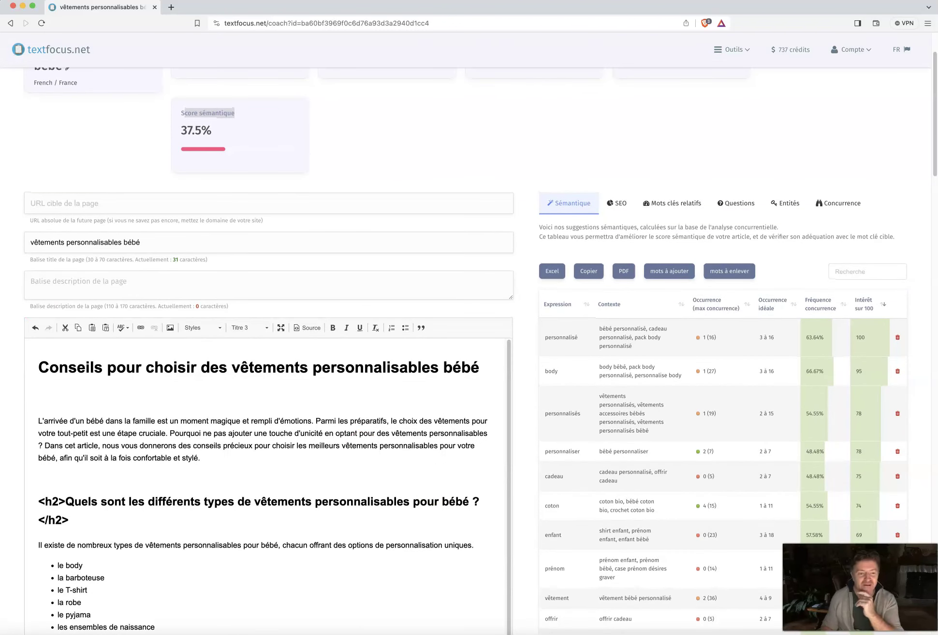
{"action": "left_click", "coordinate": [56, 200]}
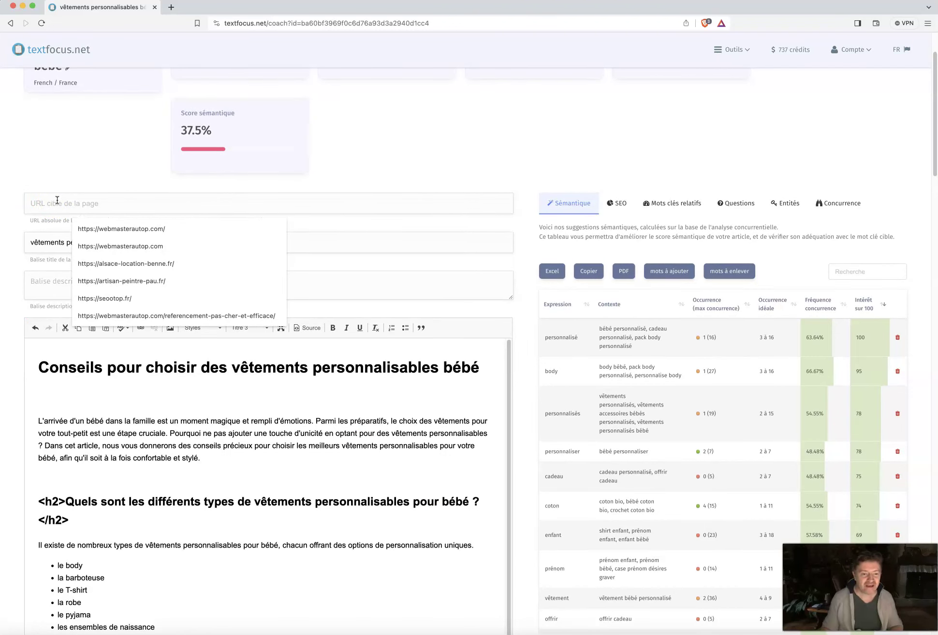
{"action": "type", "text": "/"}
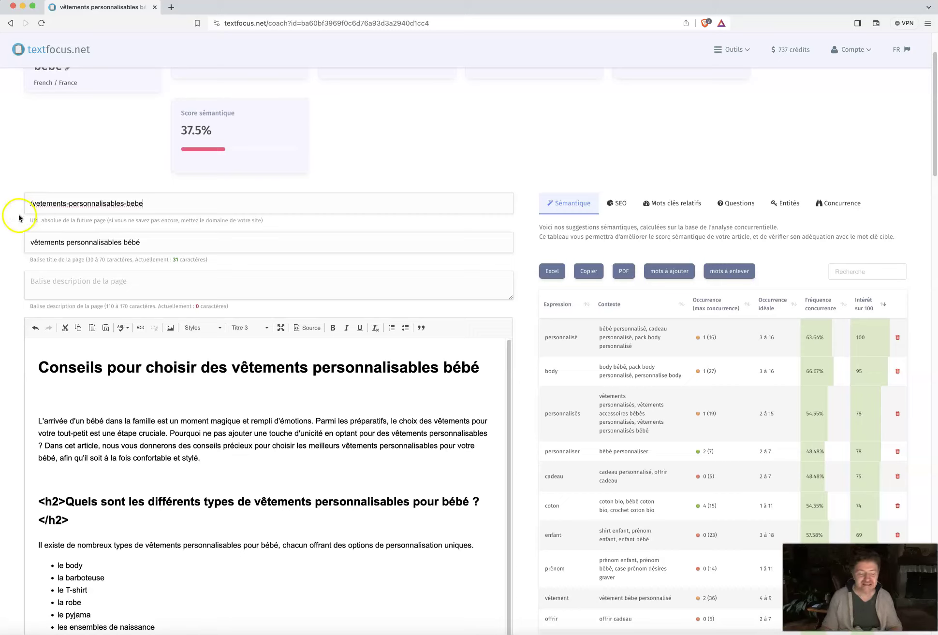
{"action": "left_click", "coordinate": [31, 238]}
{"action": "type", "text": "Commande"}
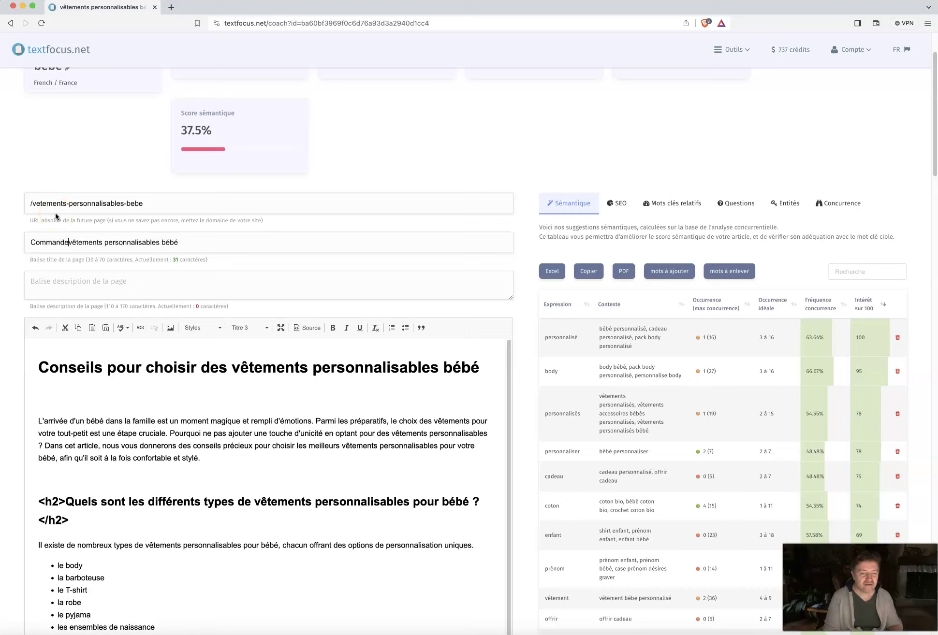
{"action": "key", "text": "BackSpace"}
{"action": "key", "text": "BackSpace"}
{"action": "key", "text": "BackSpace"}
{"action": "key", "text": "BackSpace"}
{"action": "key", "text": "BackSpace"}
{"action": "key", "text": "BackSpace"}
{"action": "key", "text": "BackSpace"}
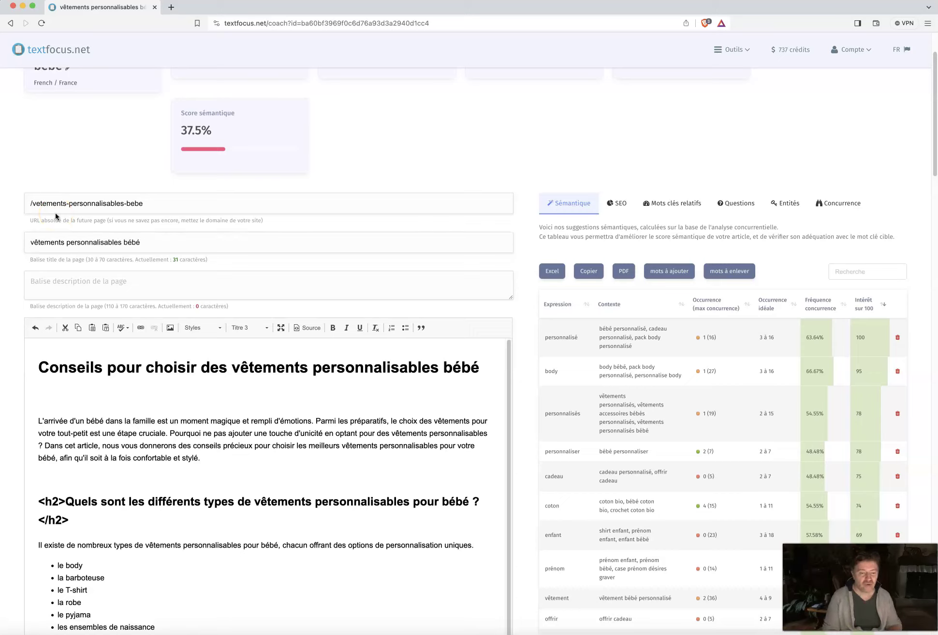
Step: Complete the page's title tag so it reads "Grand choix vêtements personnalisables bébé Cadeau naissance - Ma Marque"
{"action": "type", "text": "Grand "}
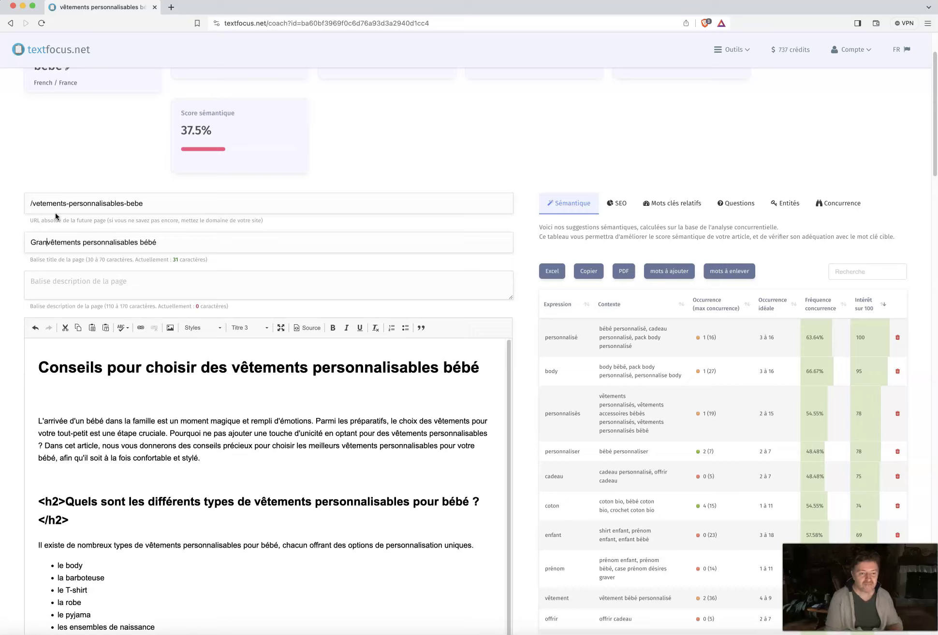
{"action": "type", "text": "choix"}
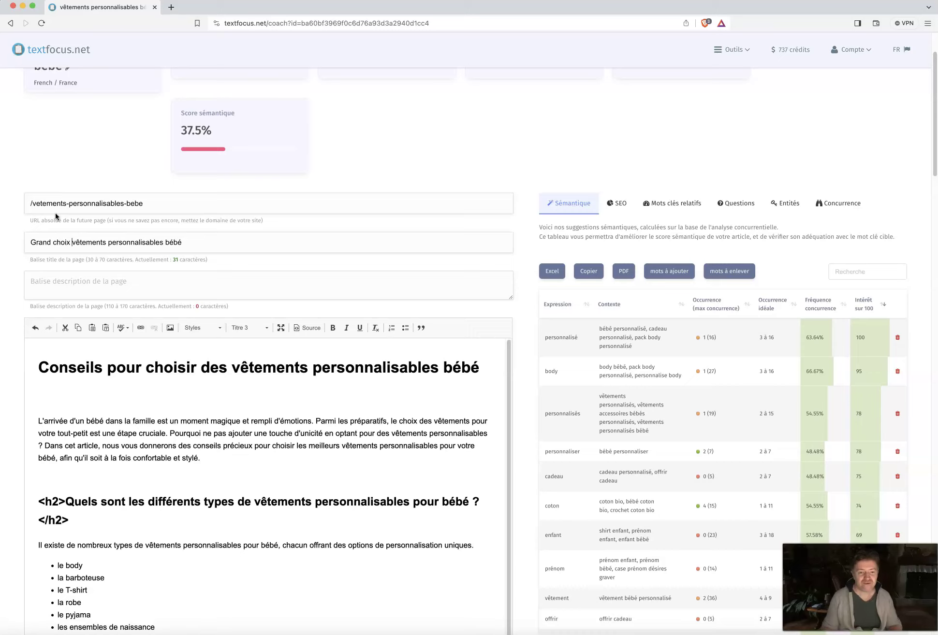
{"action": "left_click", "coordinate": [203, 237]}
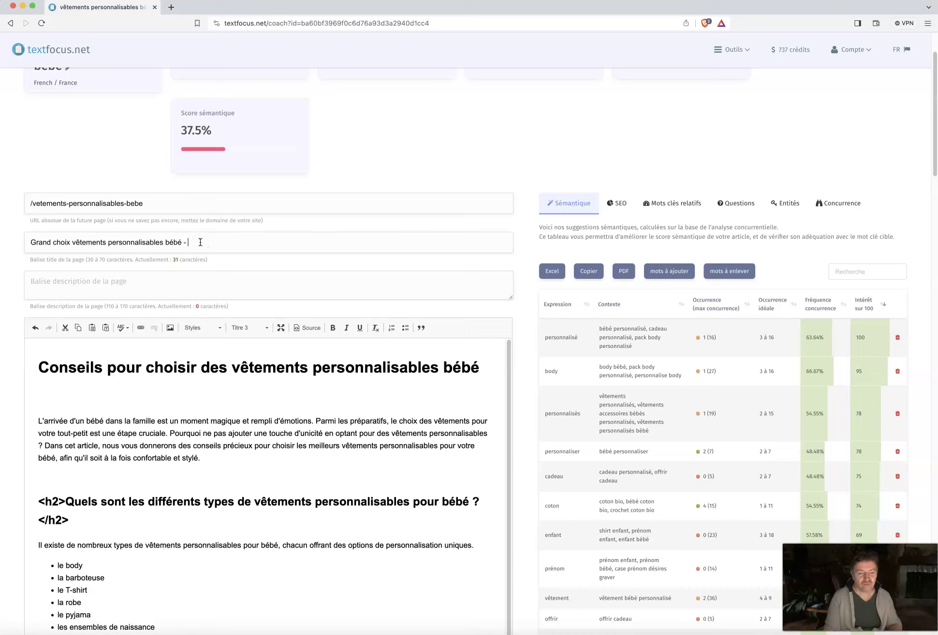
{"action": "type", "text": "- Marque"}
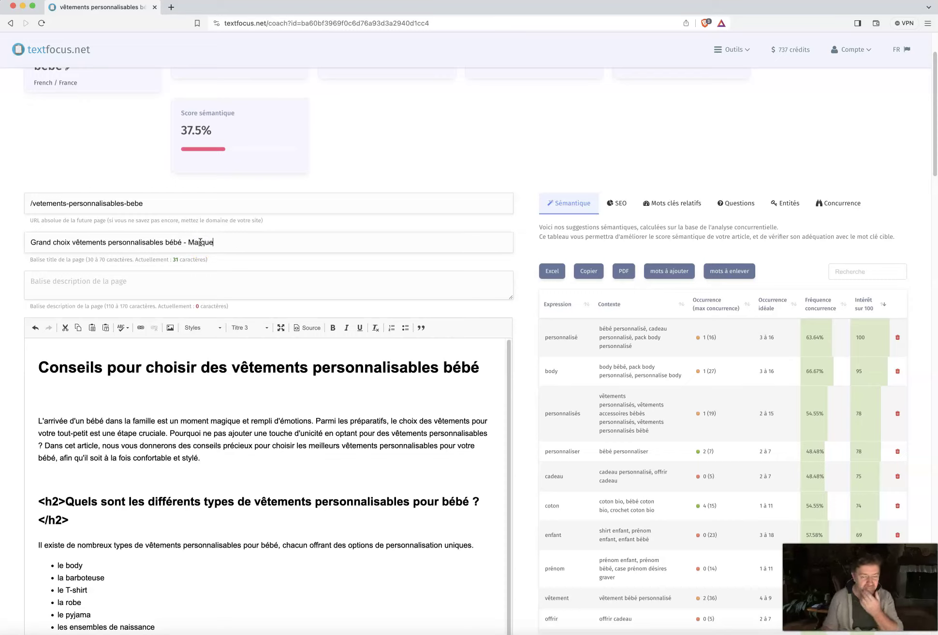
{"action": "left_click", "coordinate": [188, 243]}
{"action": "type", "text": "Ma"}
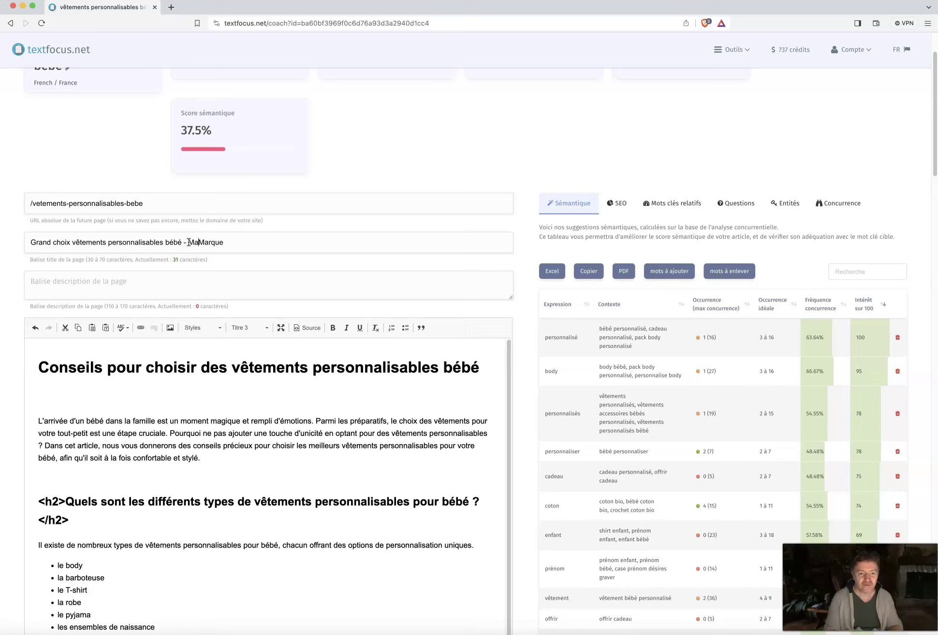
{"action": "double_click", "coordinate": [180, 243]}
{"action": "type", "text": "Cadeau naissance"}
Step: Write the meta description "Choisissez l'un de nos vêtements personnalisables bébé pour faire un cadeau de naissance inoubliable chez La Marque"
{"action": "left_click", "coordinate": [119, 281]}
{"action": "type", "text": "Ch"}
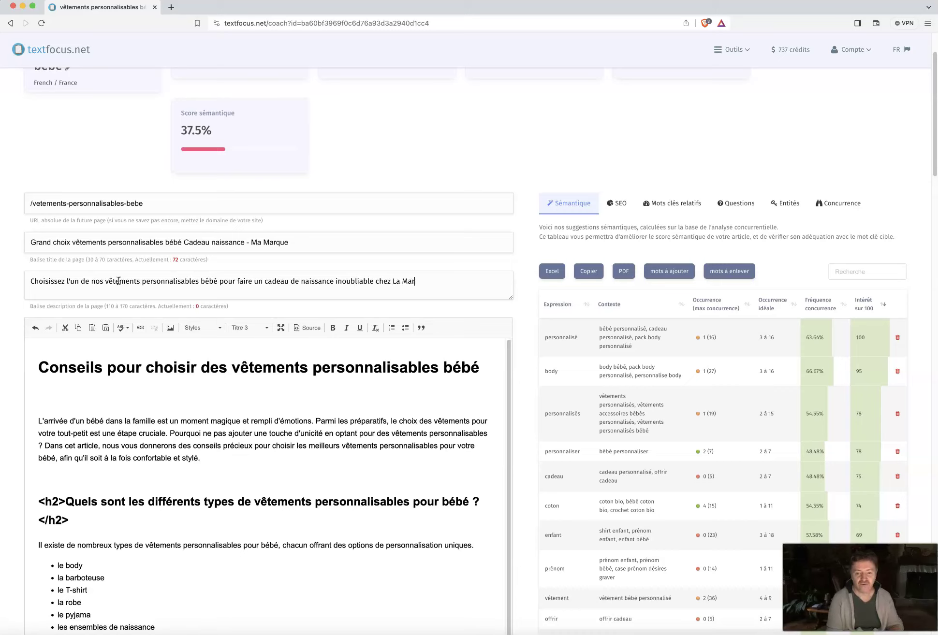
{"action": "type", "text": "ue"}
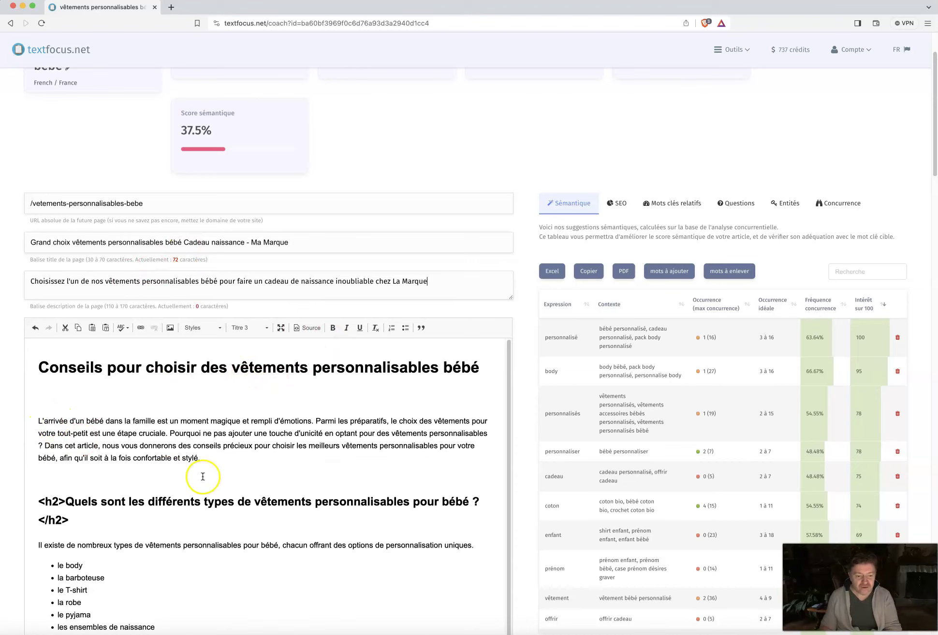
Step: Review the SEO criteria for the URL, title and description, and return to the semantic suggestions
{"action": "scroll", "coordinate": [201, 469], "scroll_direction": "down", "scroll_amount": 10}
{"action": "scroll", "coordinate": [203, 477], "scroll_direction": "up", "scroll_amount": 10}
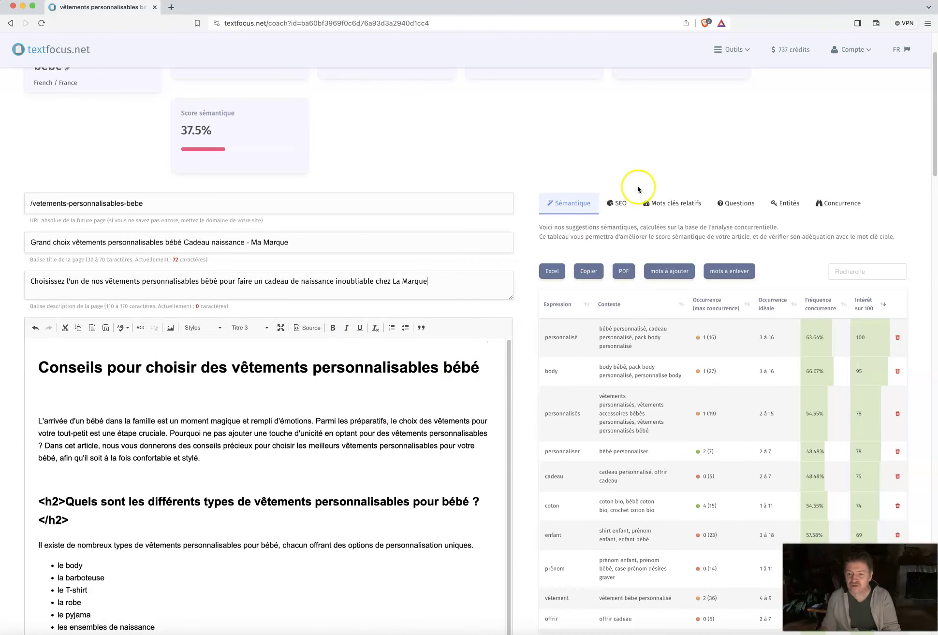
{"action": "left_click", "coordinate": [623, 207]}
{"action": "scroll", "coordinate": [623, 218], "scroll_direction": "up", "scroll_amount": 3}
{"action": "left_click", "coordinate": [566, 289]}
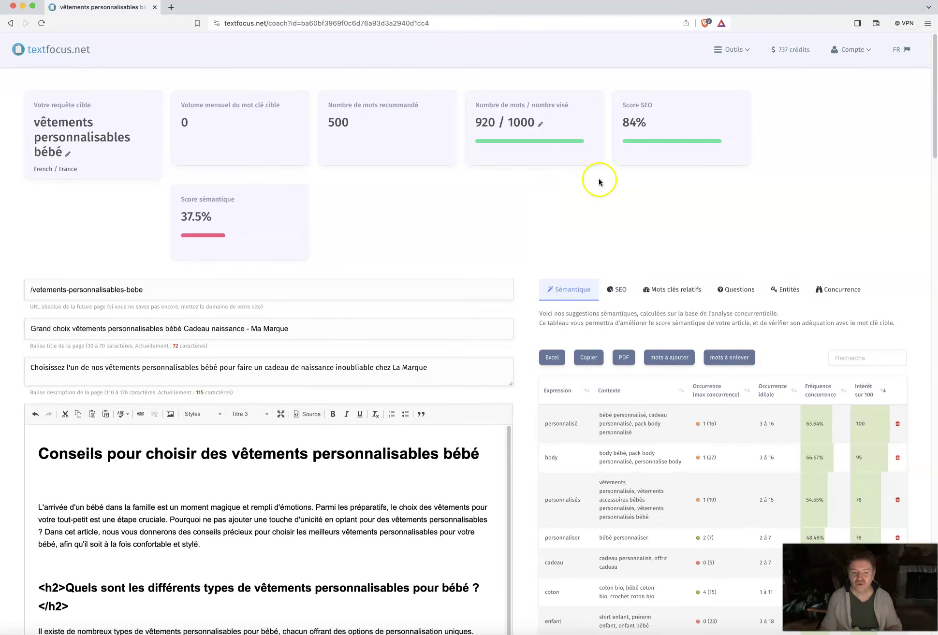
{"action": "left_click", "coordinate": [614, 286]}
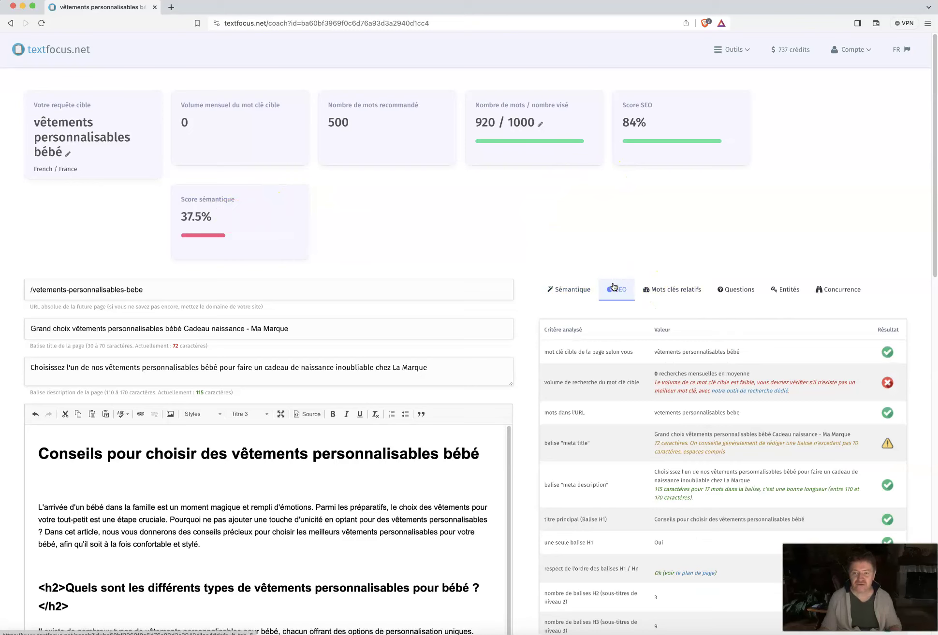
{"action": "left_click", "coordinate": [568, 291]}
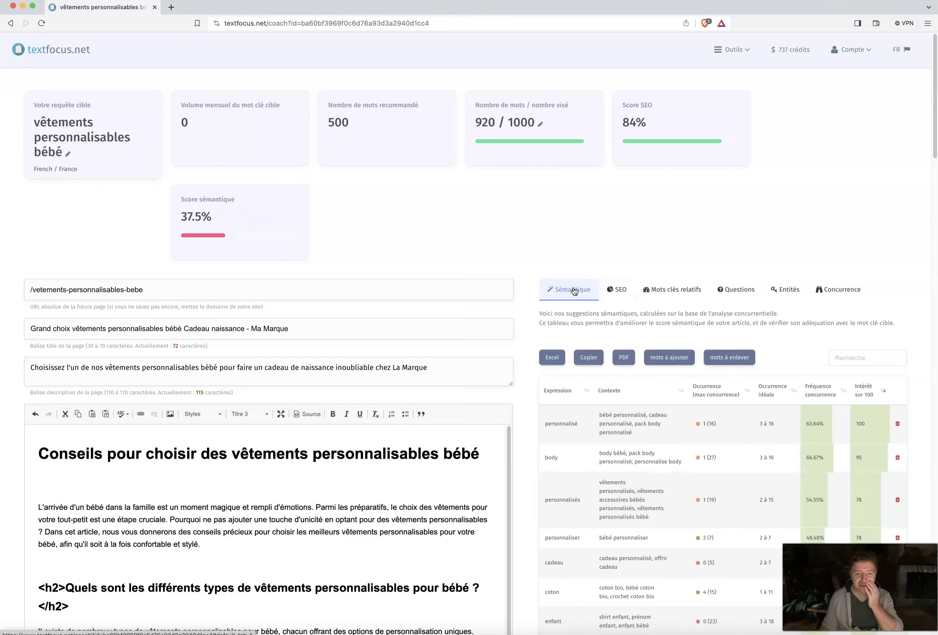
Step: Examine the article's main title, introduction and section headings against the semantic suggestions
{"action": "left_click", "coordinate": [293, 310]}
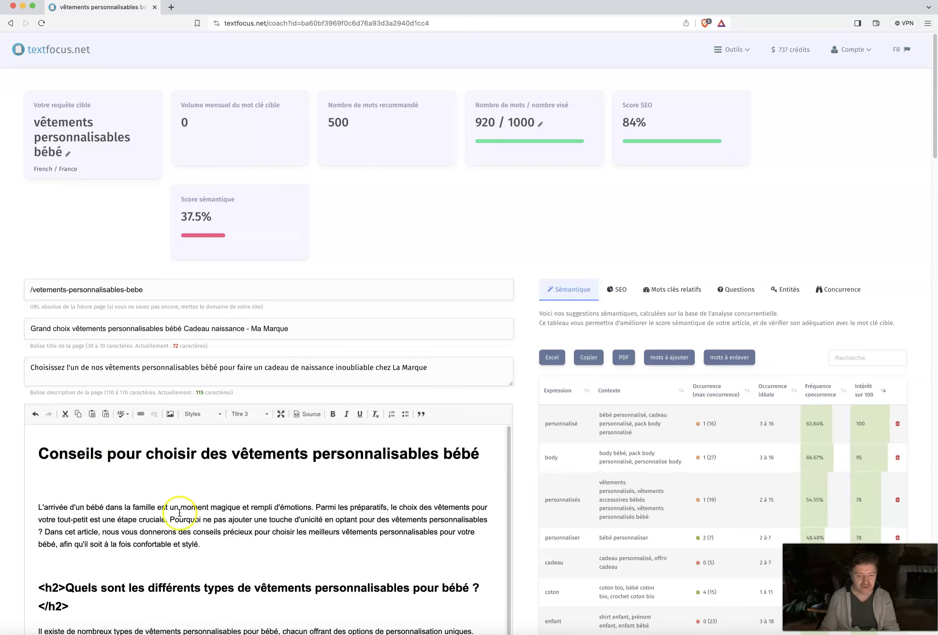
{"action": "triple_click", "coordinate": [81, 445]}
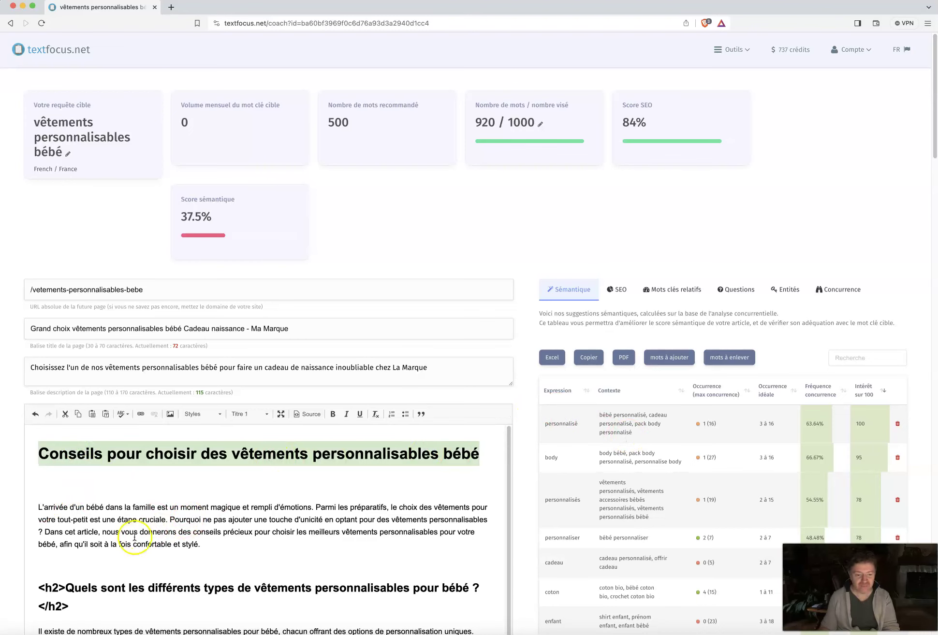
{"action": "left_click", "coordinate": [48, 491]}
{"action": "scroll", "coordinate": [54, 490], "scroll_direction": "down", "scroll_amount": 5}
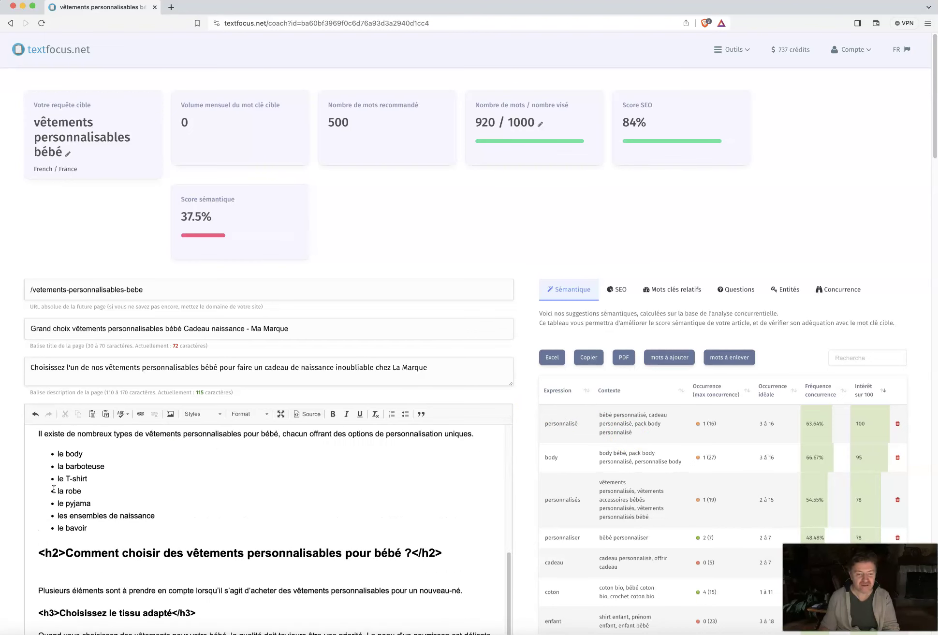
{"action": "scroll", "coordinate": [66, 504], "scroll_direction": "up", "scroll_amount": 3}
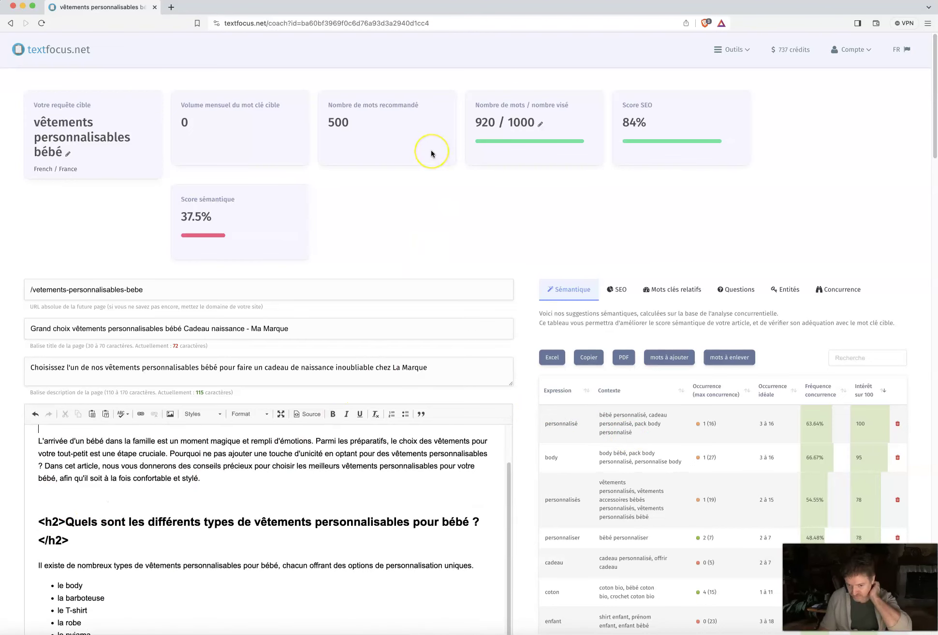
{"action": "scroll", "coordinate": [432, 154], "scroll_direction": "down", "scroll_amount": 1}
{"action": "scroll", "coordinate": [432, 153], "scroll_direction": "down", "scroll_amount": 3}
{"action": "scroll", "coordinate": [187, 311], "scroll_direction": "up", "scroll_amount": 2}
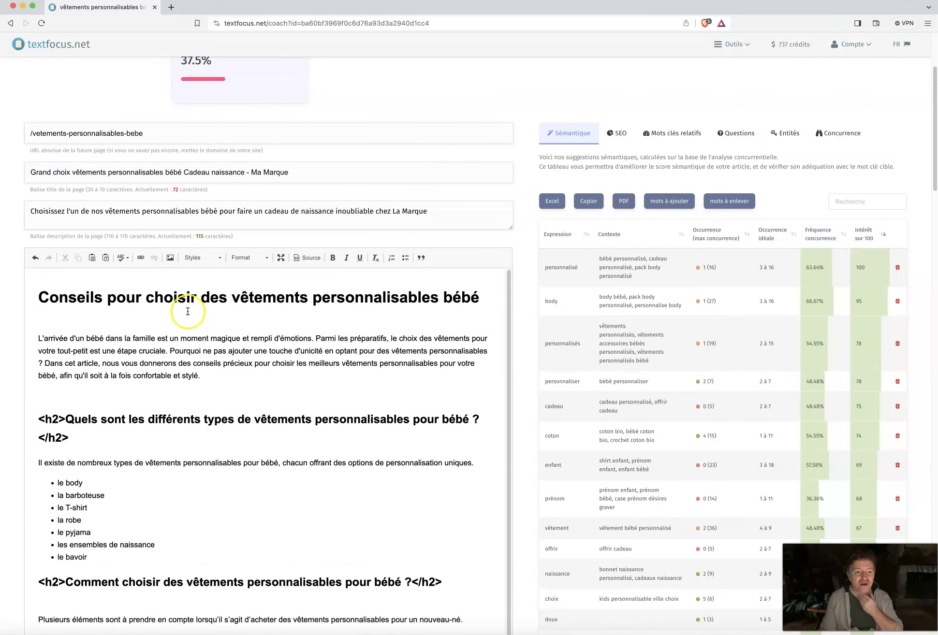
{"action": "scroll", "coordinate": [256, 242], "scroll_direction": "up", "scroll_amount": 3}
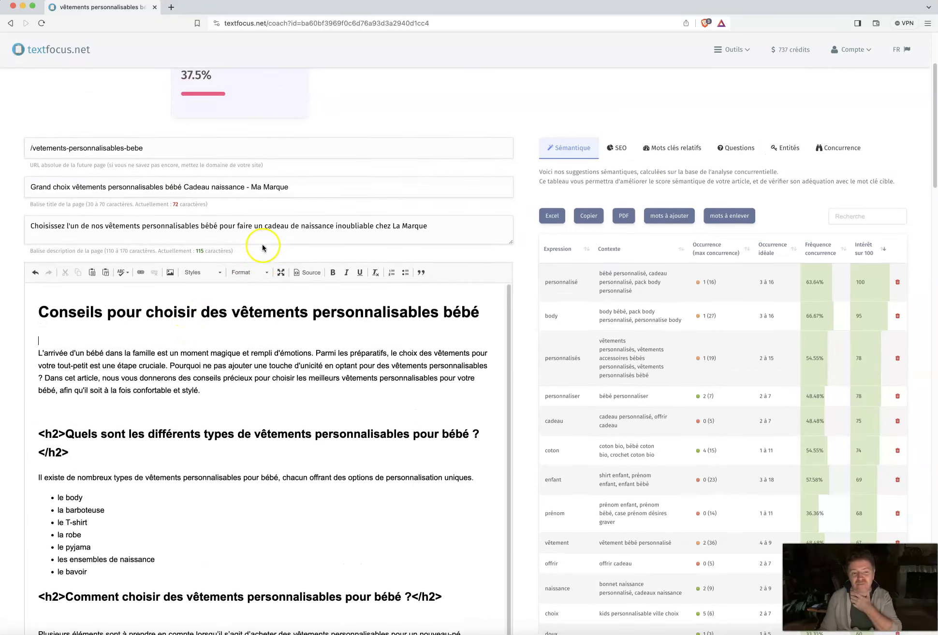
Step: Check the use of the target keyword in the URL, title tag, meta description and main heading
{"action": "left_click_drag", "start_coordinate": [145, 287], "coordinate": [22, 288]}
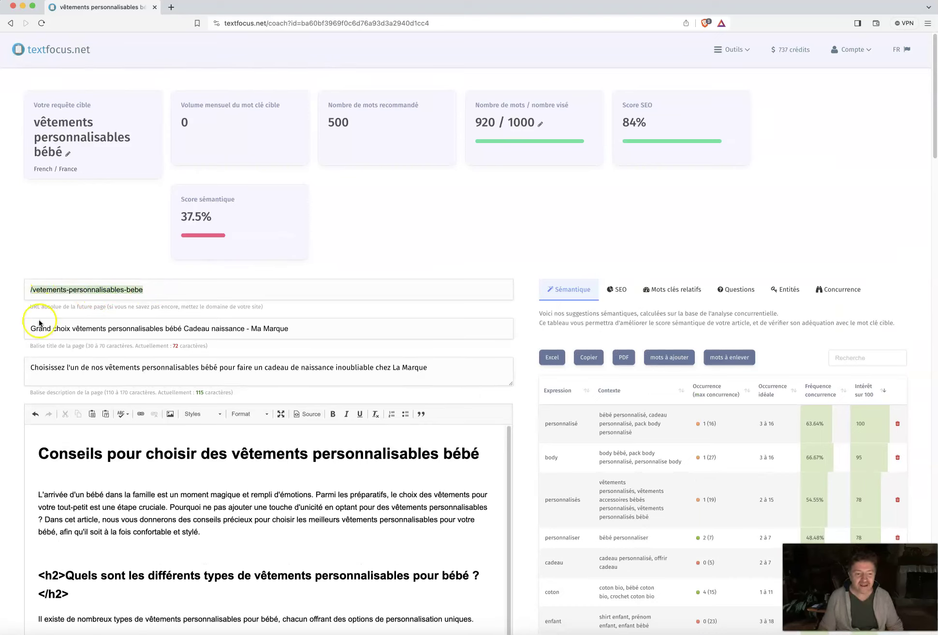
{"action": "double_click", "coordinate": [76, 328]}
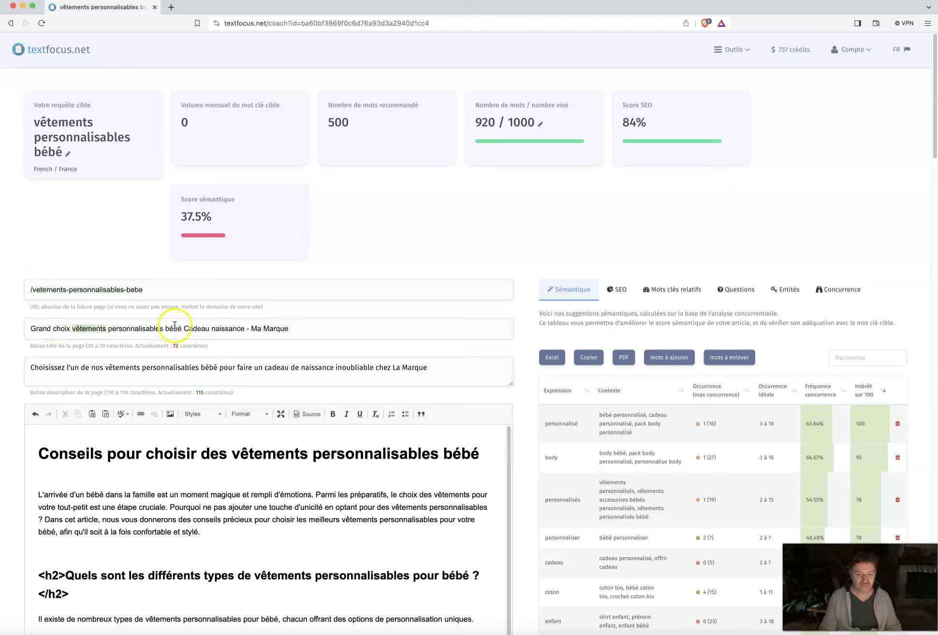
{"action": "left_click_drag", "start_coordinate": [183, 329], "coordinate": [59, 331]}
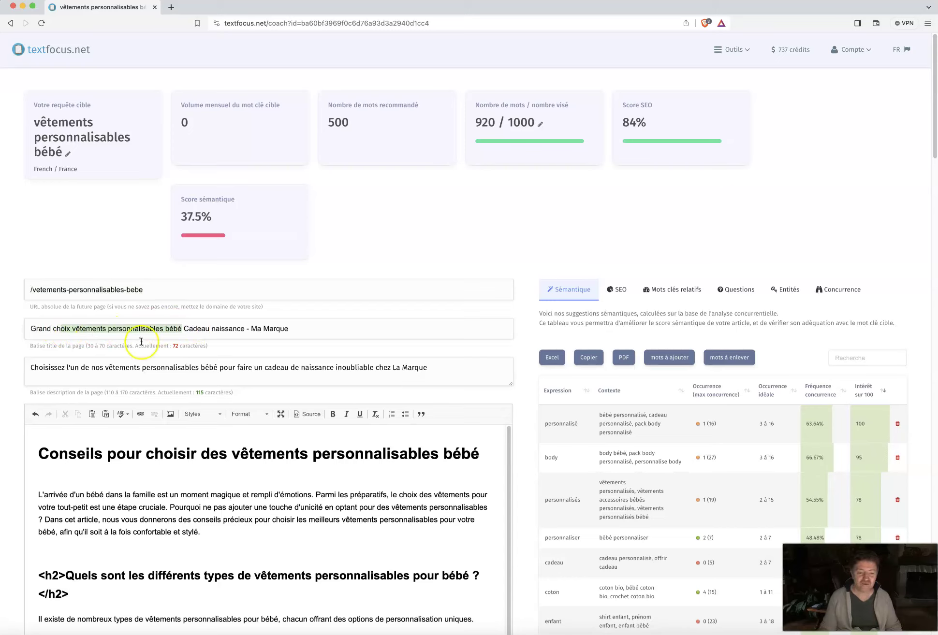
{"action": "left_click", "coordinate": [219, 366]}
{"action": "left_click_drag", "start_coordinate": [219, 366], "coordinate": [105, 367]}
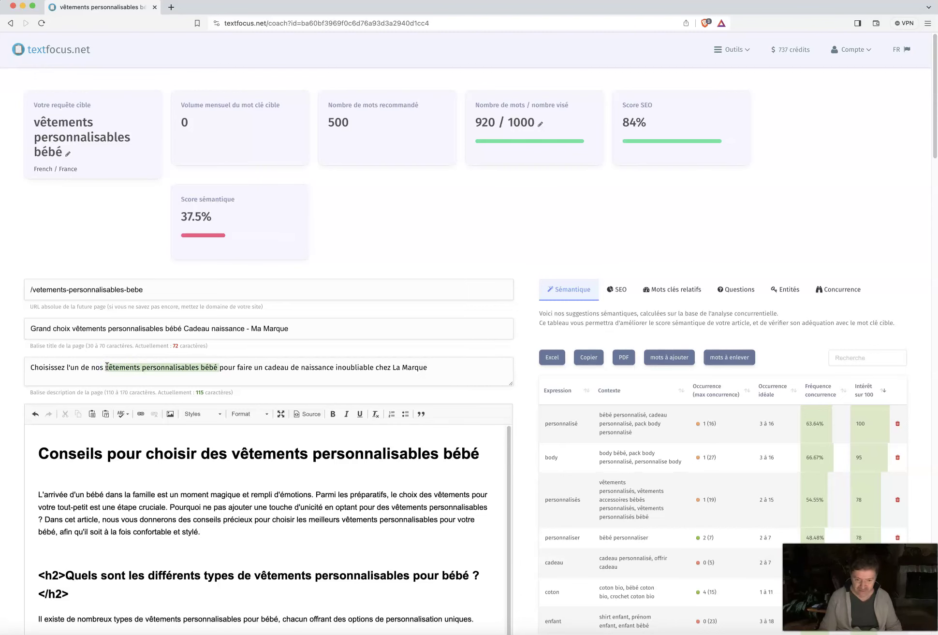
{"action": "scroll", "coordinate": [490, 256], "scroll_direction": "down", "scroll_amount": 2}
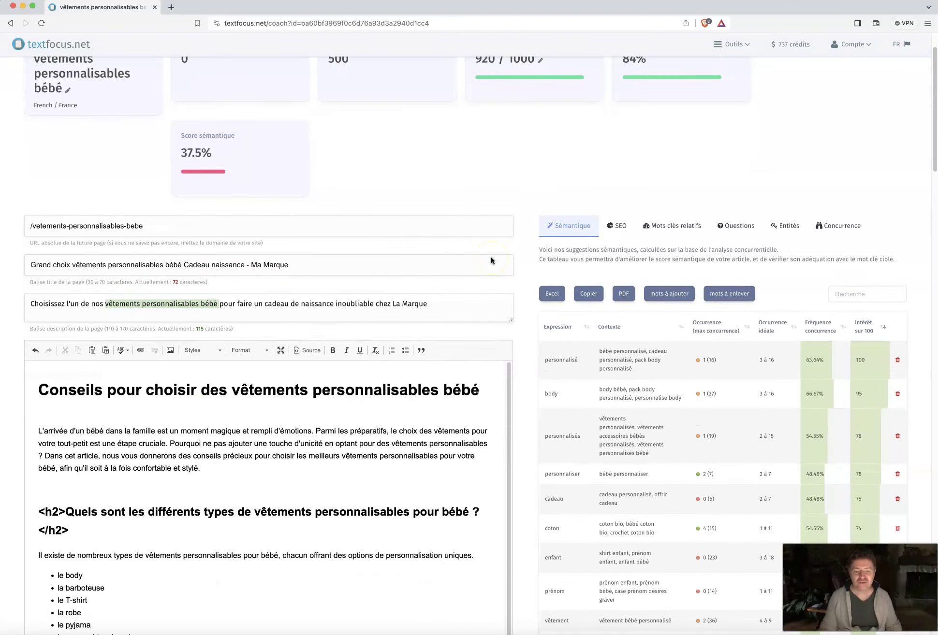
{"action": "scroll", "coordinate": [491, 259], "scroll_direction": "down", "scroll_amount": 2}
{"action": "left_click_drag", "start_coordinate": [482, 313], "coordinate": [50, 311]}
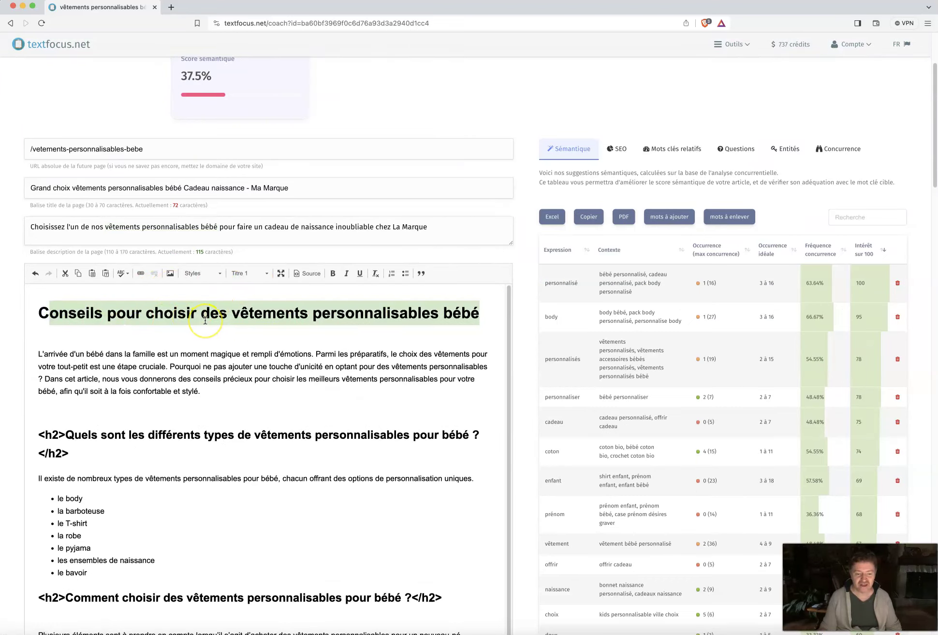
{"action": "scroll", "coordinate": [339, 321], "scroll_direction": "down", "scroll_amount": 2}
{"action": "scroll", "coordinate": [484, 323], "scroll_direction": "up", "scroll_amount": 2}
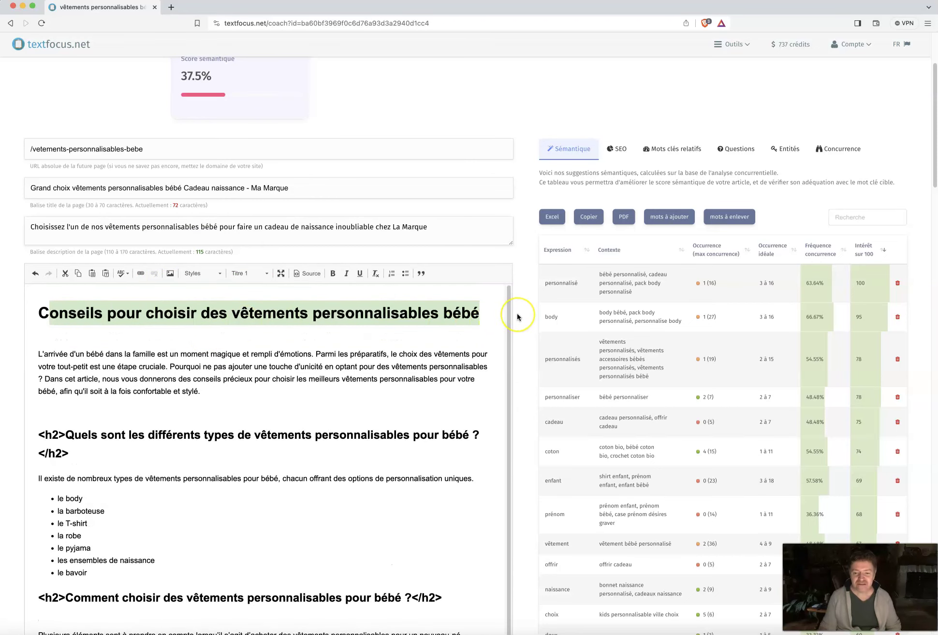
{"action": "scroll", "coordinate": [512, 317], "scroll_direction": "down", "scroll_amount": 2}
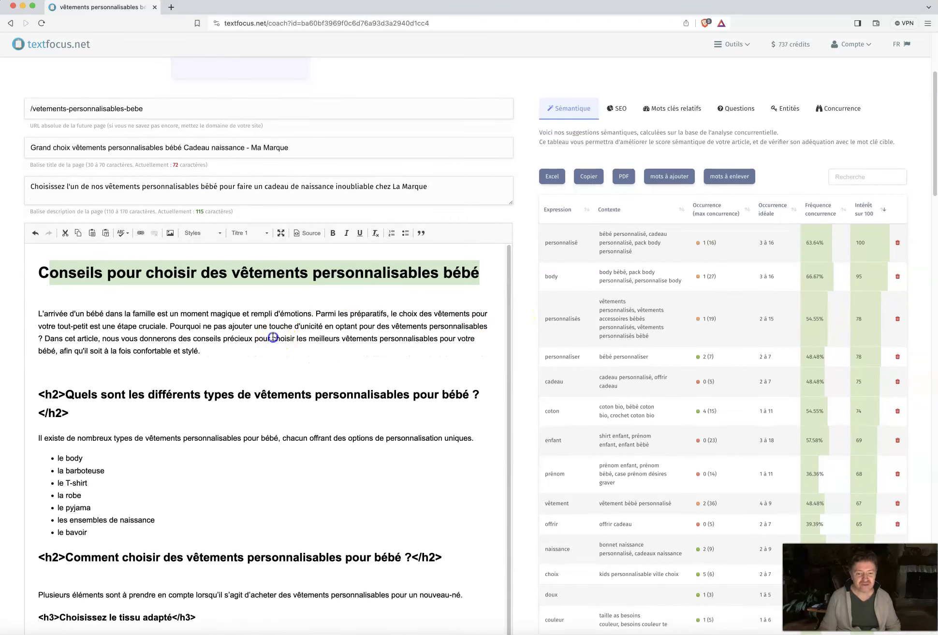
Step: Bold the keyword "vêtements personnalisables" in the introduction's question about adding a touch of uniqueness
{"action": "left_click", "coordinate": [274, 337]}
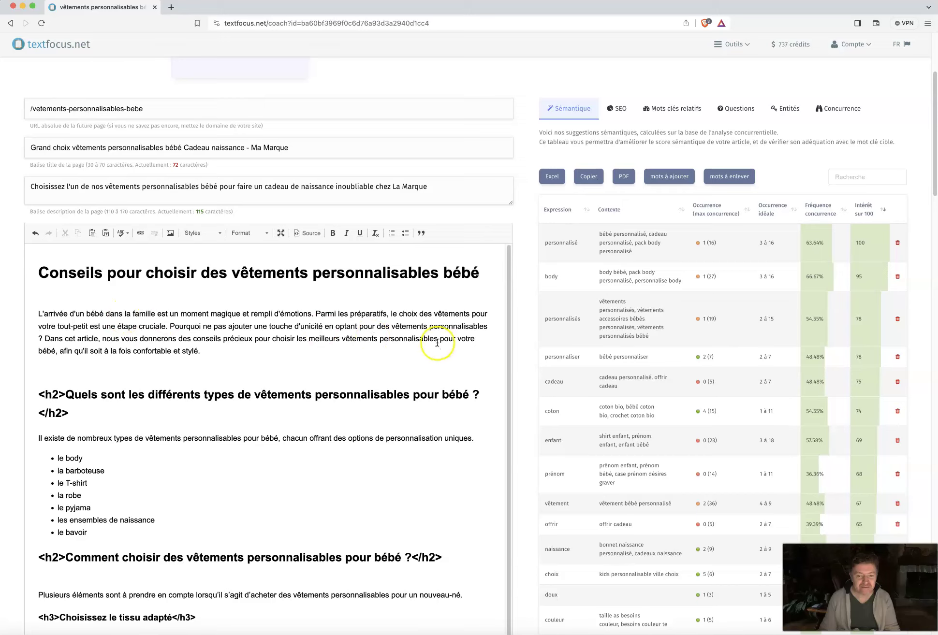
{"action": "double_click", "coordinate": [403, 326]}
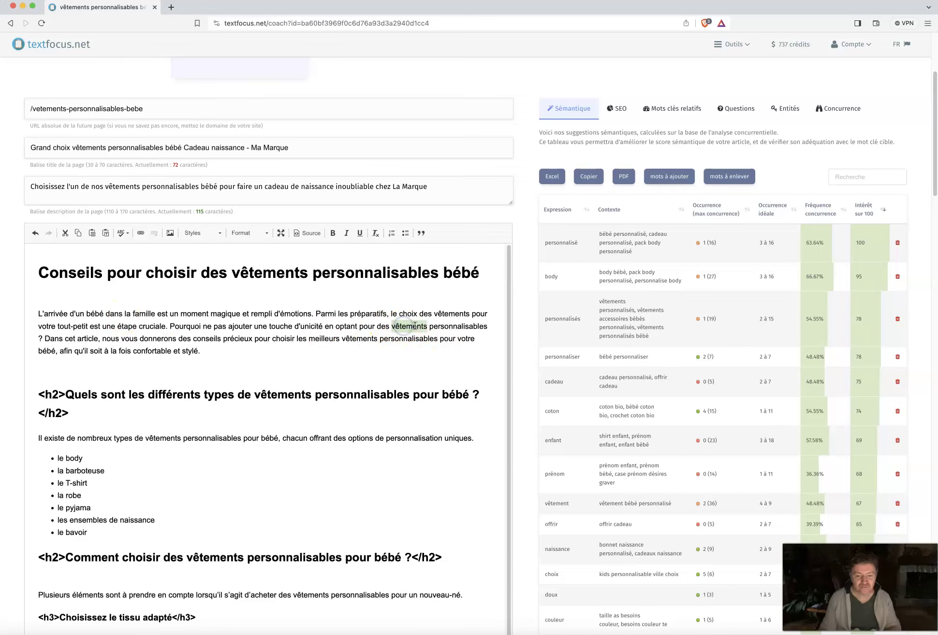
{"action": "left_click", "coordinate": [31, 313]}
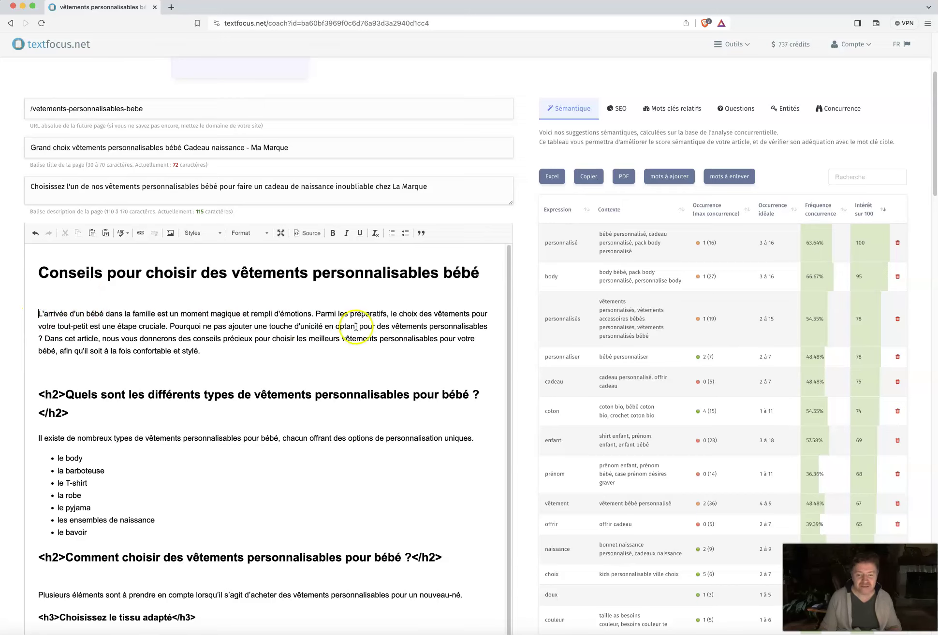
{"action": "double_click", "coordinate": [408, 326]}
{"action": "left_click", "coordinate": [452, 327], "text": "shift"}
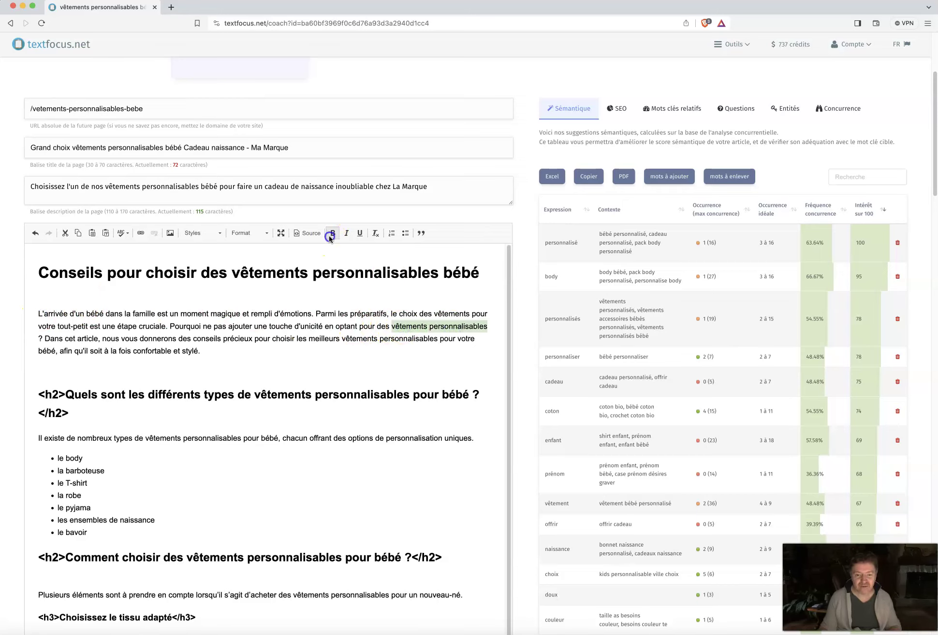
{"action": "left_click", "coordinate": [332, 234]}
{"action": "left_click", "coordinate": [324, 342]}
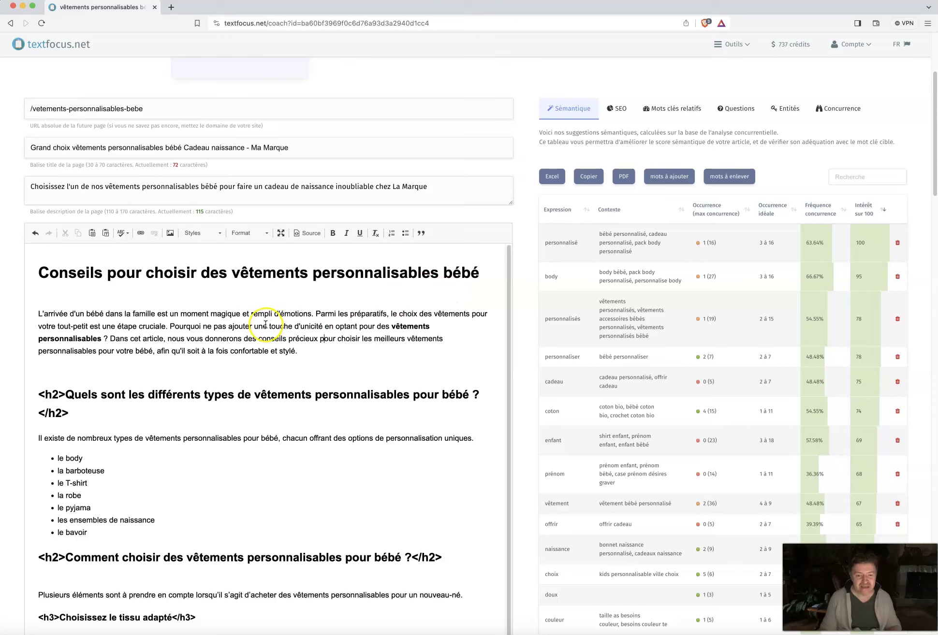
Step: Break the introduction before "Dans cet article" and open it with "Vous recherchez des vêtements personnalisables pour bébé ? Parfait ! Vous êtes au bon endroit."
{"action": "left_click", "coordinate": [108, 338]}
{"action": "key", "text": "Return"}
{"action": "left_click", "coordinate": [37, 316]}
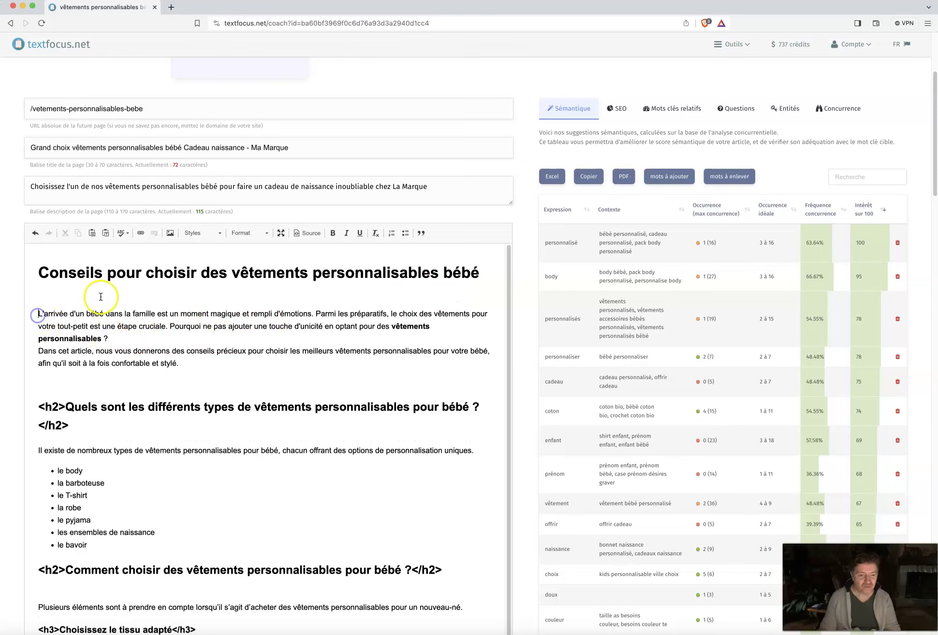
{"action": "key", "text": "Return"}
{"action": "type", "text": "Vou"}
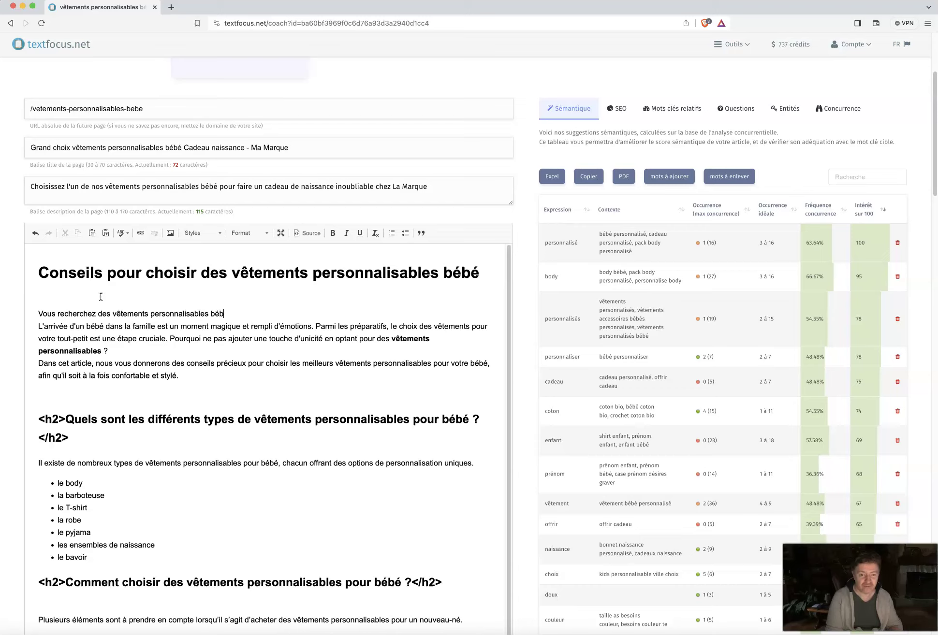
{"action": "type", "text": "?"}
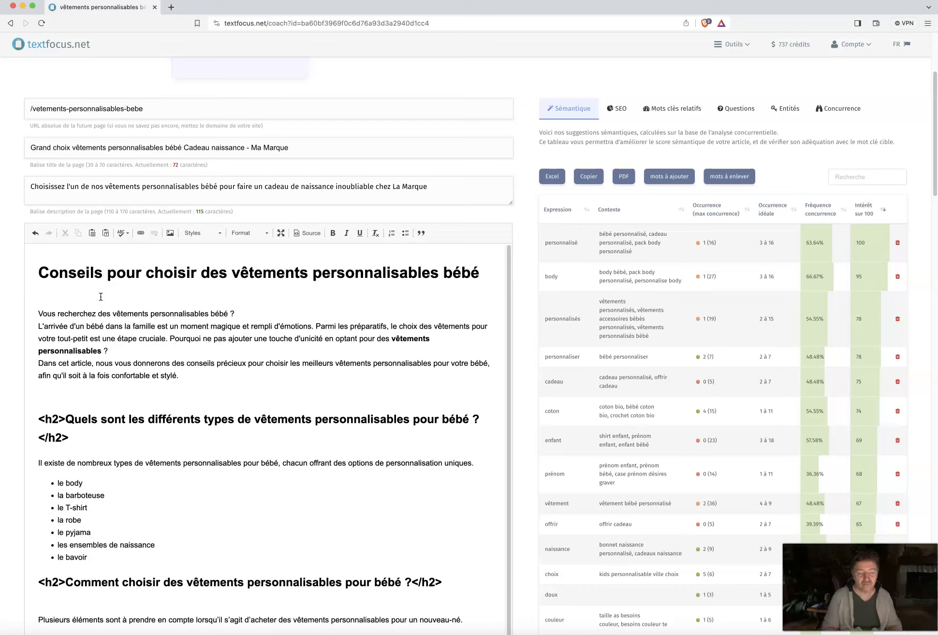
{"action": "type", "text": "pour"}
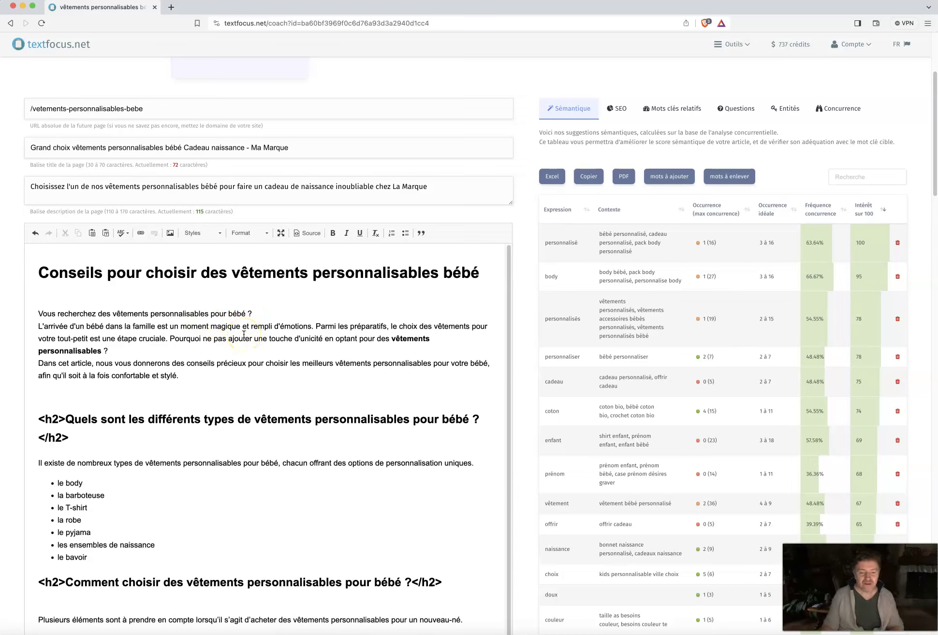
{"action": "left_click", "coordinate": [258, 315]}
{"action": "type", "text": "Pa"}
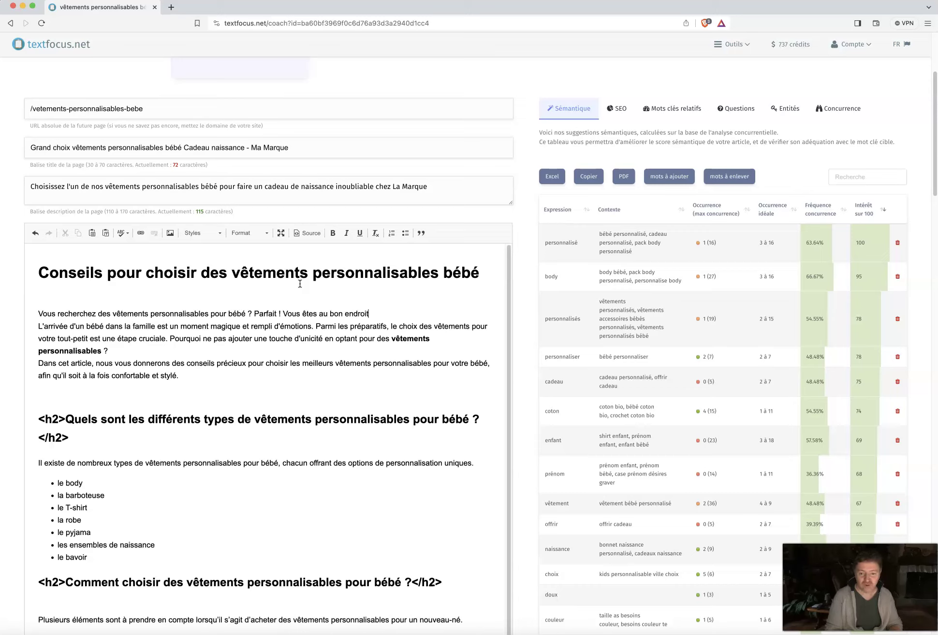
Step: Bold the phrase "vêtements personnalisables pour bébé" in the introduction's opening question
{"action": "double_click", "coordinate": [117, 314]}
{"action": "left_click_drag", "start_coordinate": [226, 314], "coordinate": [235, 314]}
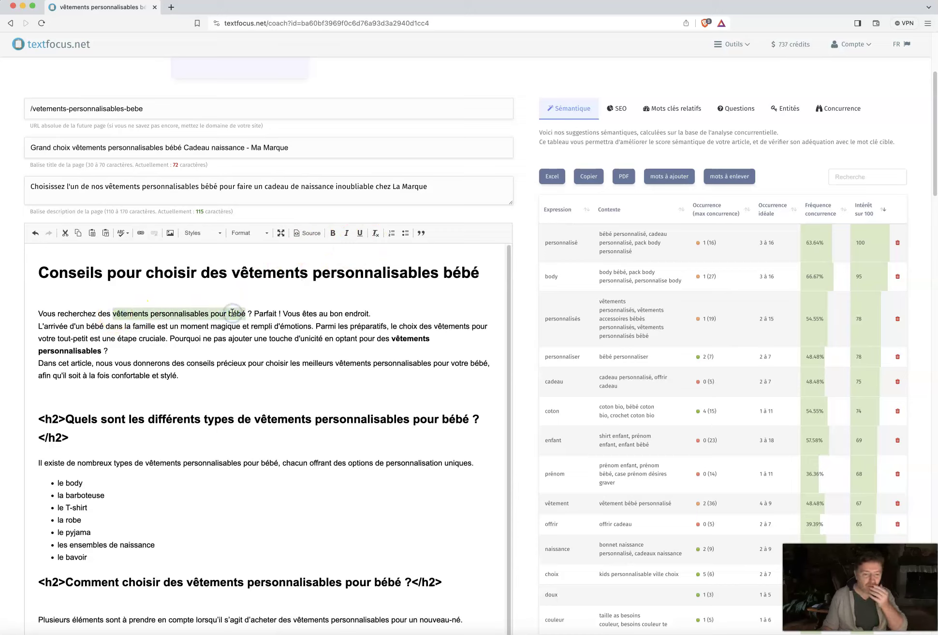
{"action": "left_click", "coordinate": [333, 233]}
{"action": "double_click", "coordinate": [224, 313]}
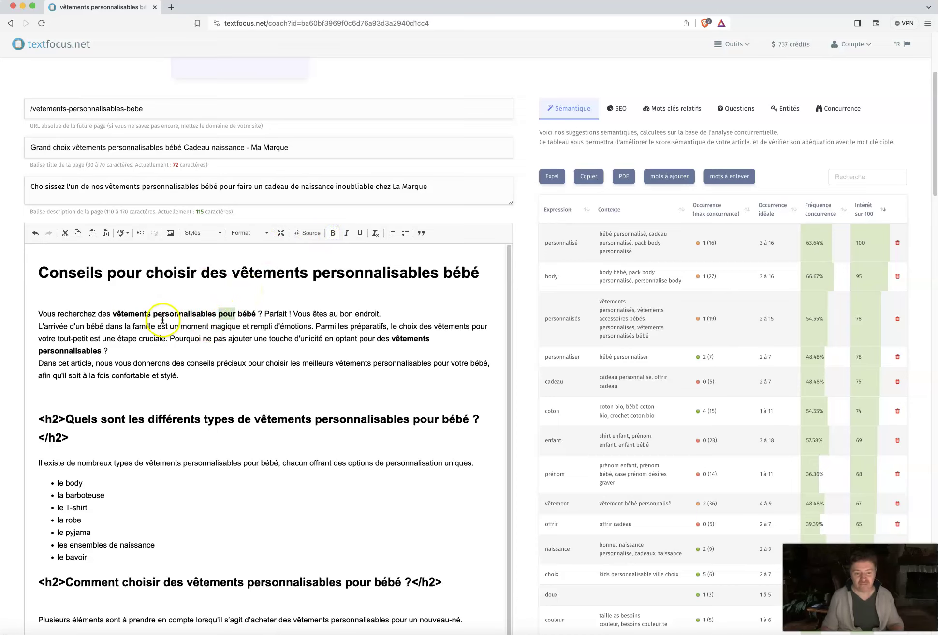
{"action": "left_click_drag", "start_coordinate": [113, 314], "coordinate": [244, 308]}
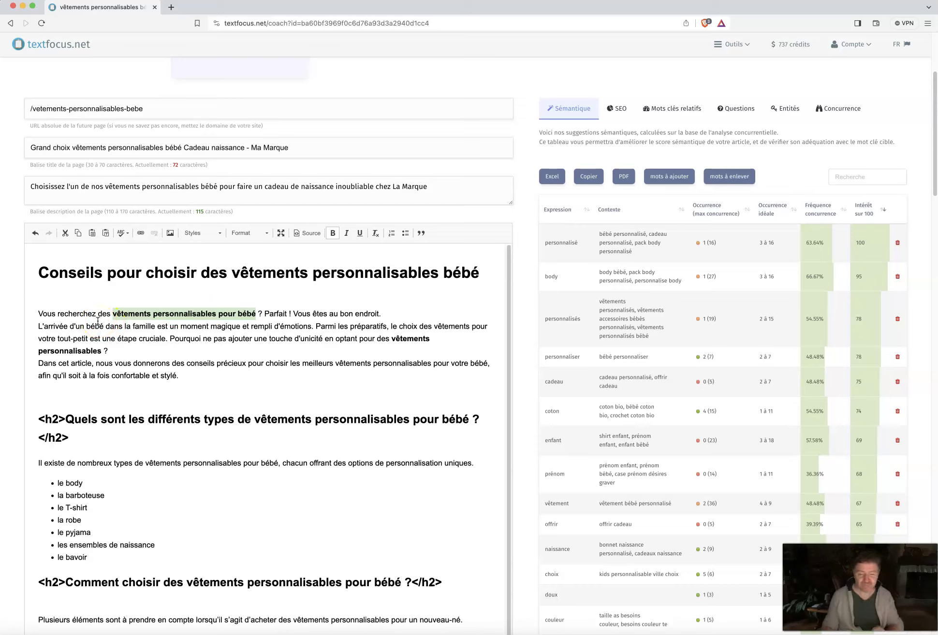
{"action": "double_click", "coordinate": [124, 314]}
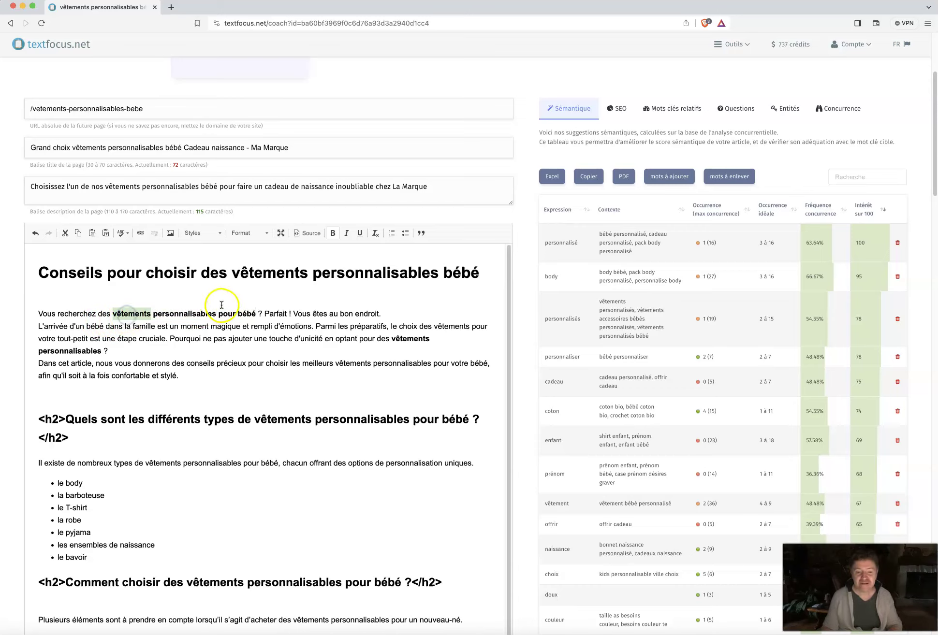
{"action": "left_click_drag", "start_coordinate": [246, 310], "coordinate": [237, 308]}
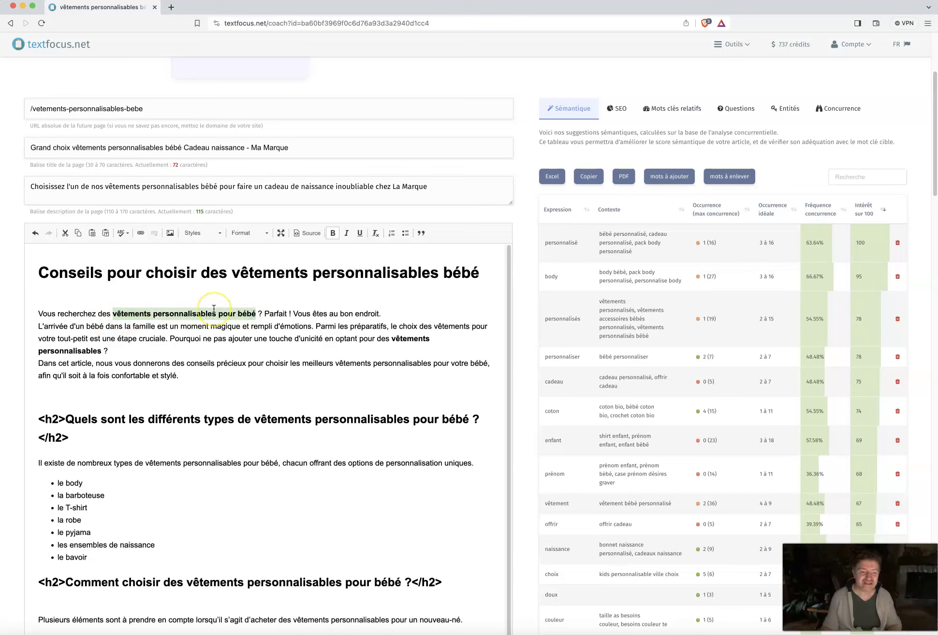
Step: Try adding a blank line before the sentence starting with "Dans cet article" in the introduction
{"action": "left_click", "coordinate": [31, 363]}
{"action": "key", "text": "BackSpace"}
{"action": "key", "text": "ctrl+z"}
{"action": "key", "text": "Return"}
{"action": "left_click", "coordinate": [294, 402]}
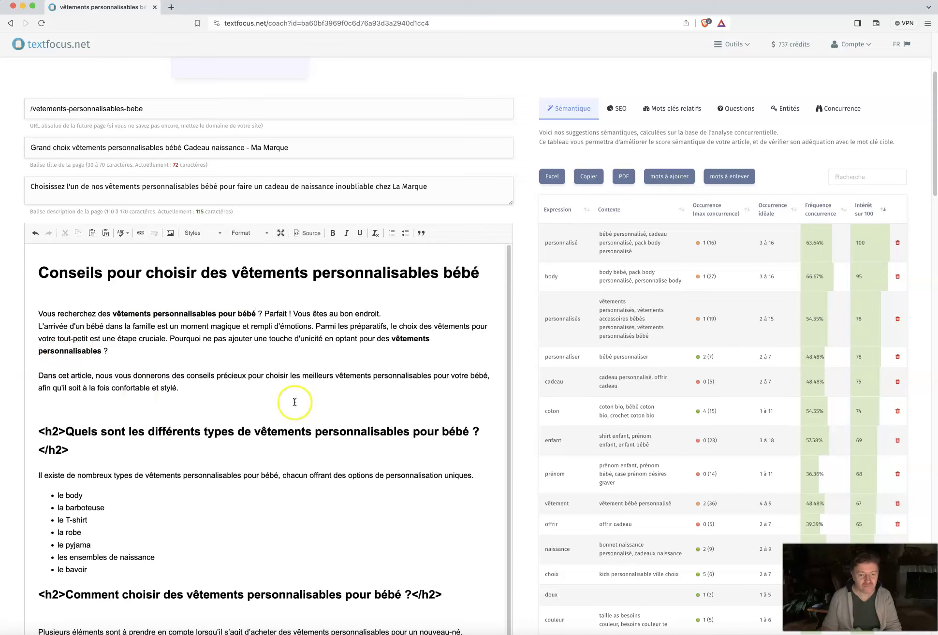
{"action": "left_click", "coordinate": [37, 377]}
{"action": "key", "text": "BackSpace"}
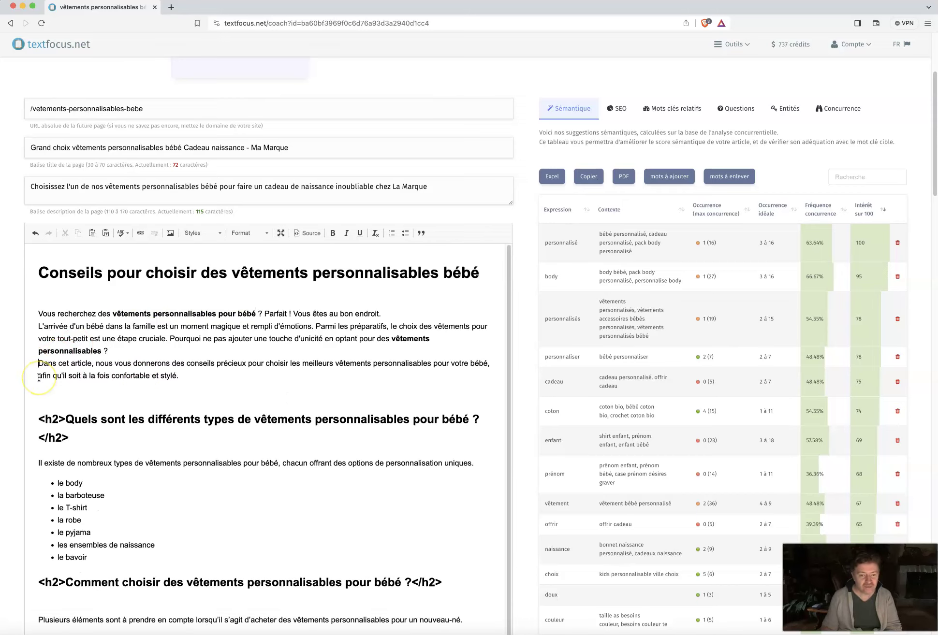
Step: Rejoin "Dans cet article" with the preceding question and start a separate paragraph at "Pourquoi ne pas ajouter une touche d'unicité"
{"action": "key", "text": "BackSpace"}
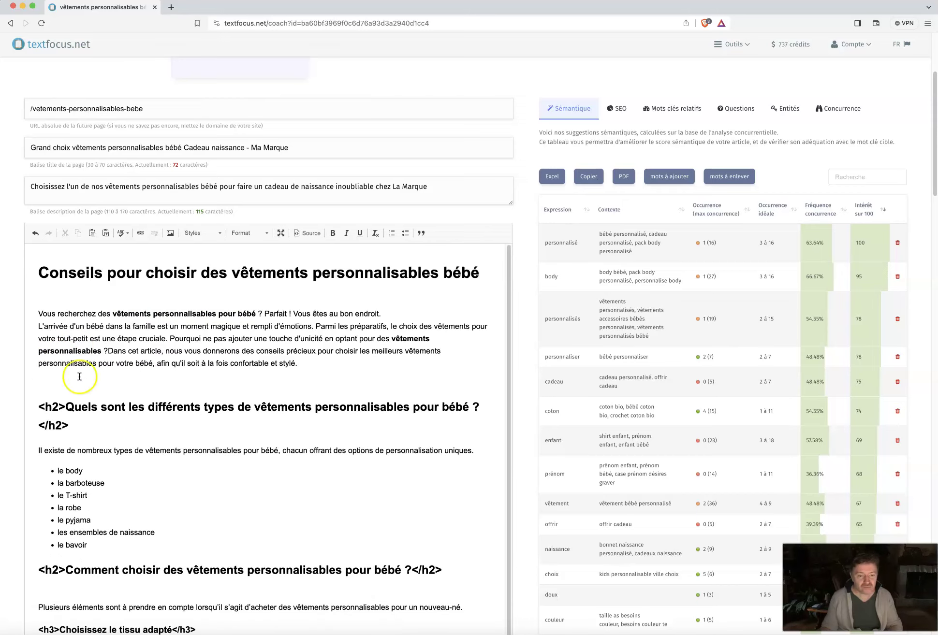
{"action": "key", "text": "Return"}
{"action": "key", "text": "Return"}
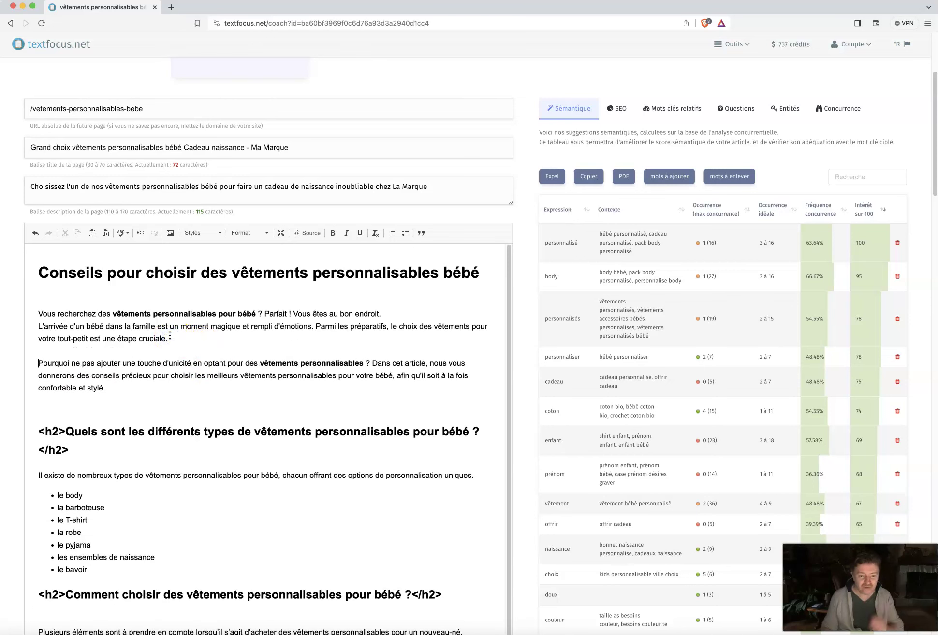
{"action": "scroll", "coordinate": [212, 363], "scroll_direction": "down", "scroll_amount": 1}
{"action": "scroll", "coordinate": [211, 363], "scroll_direction": "up", "scroll_amount": 1}
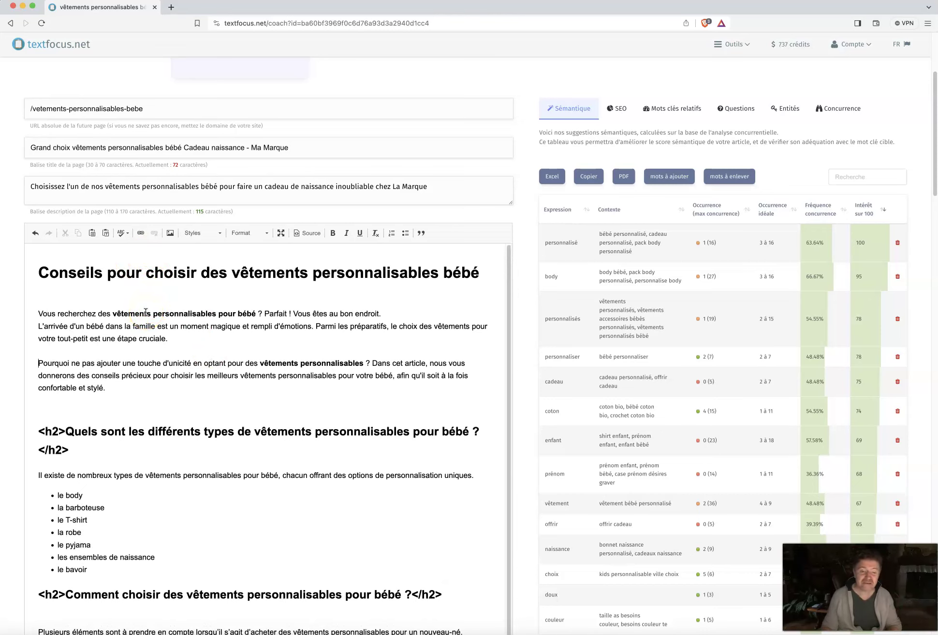
Step: Examine the keyword wording in the H2 about the different clothing types and in the section headings below it
{"action": "scroll", "coordinate": [145, 312], "scroll_direction": "down", "scroll_amount": 5}
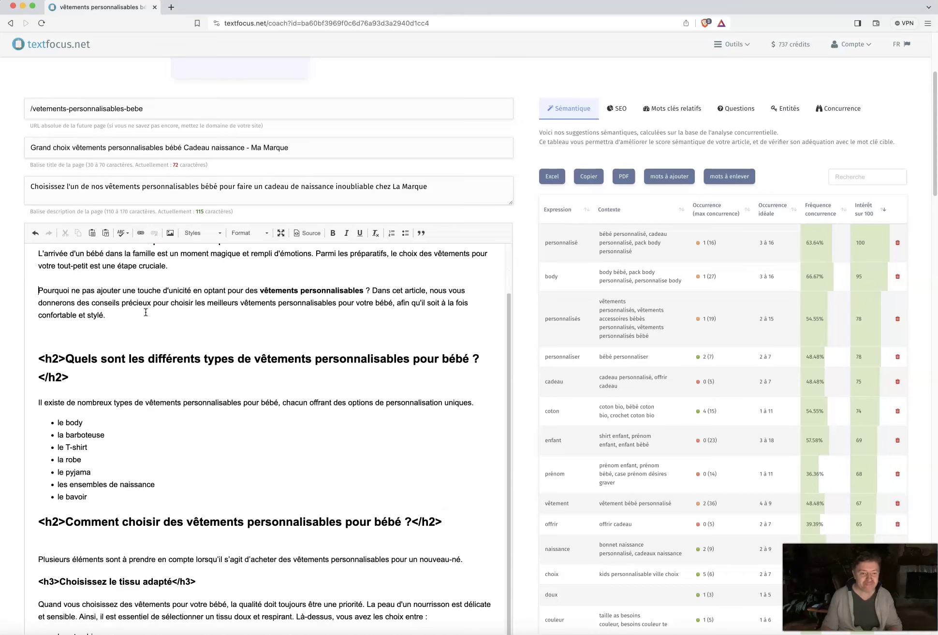
{"action": "left_click", "coordinate": [103, 374]}
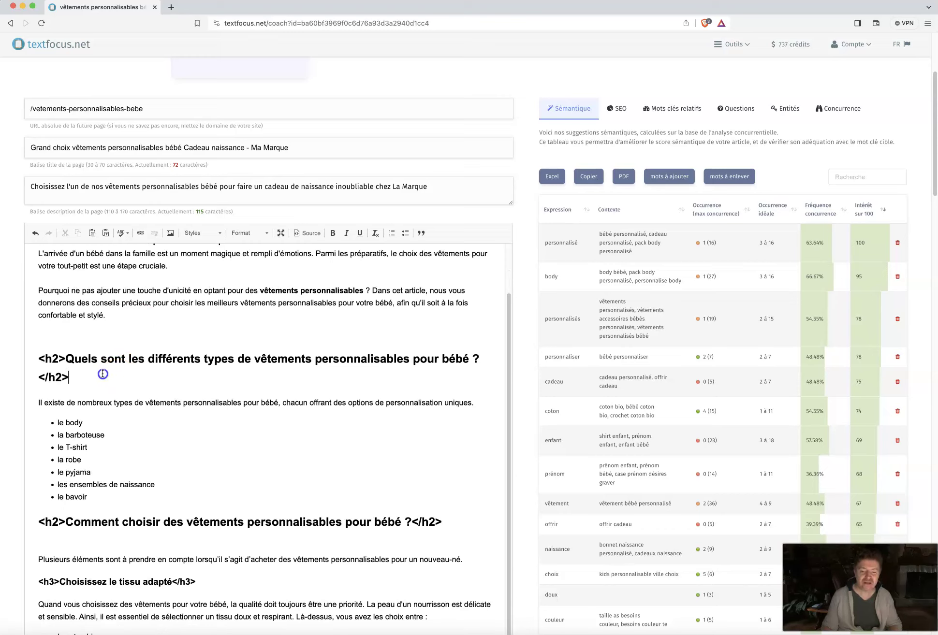
{"action": "left_click_drag", "start_coordinate": [102, 373], "coordinate": [43, 358]}
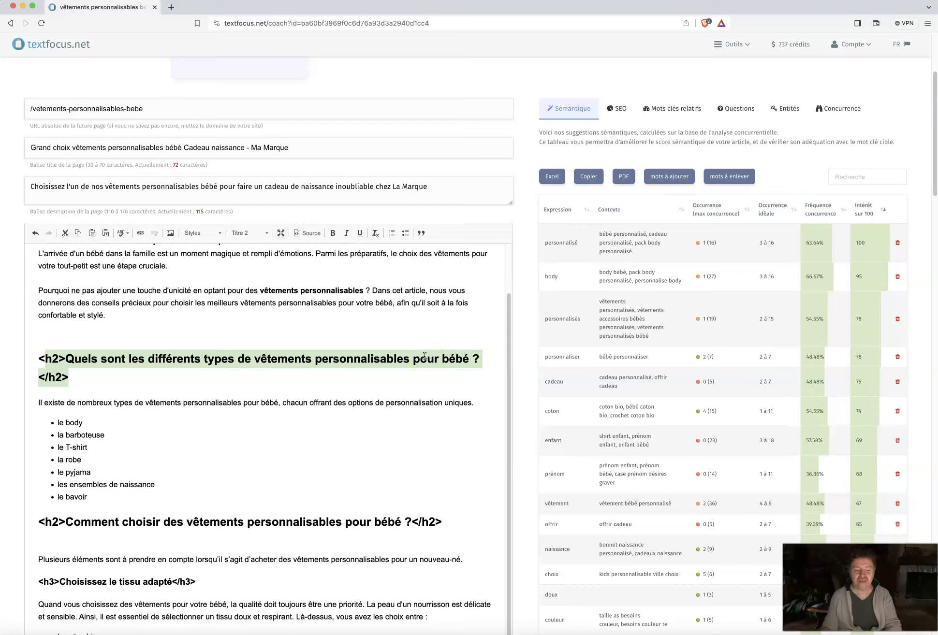
{"action": "scroll", "coordinate": [425, 356], "scroll_direction": "down", "scroll_amount": 5}
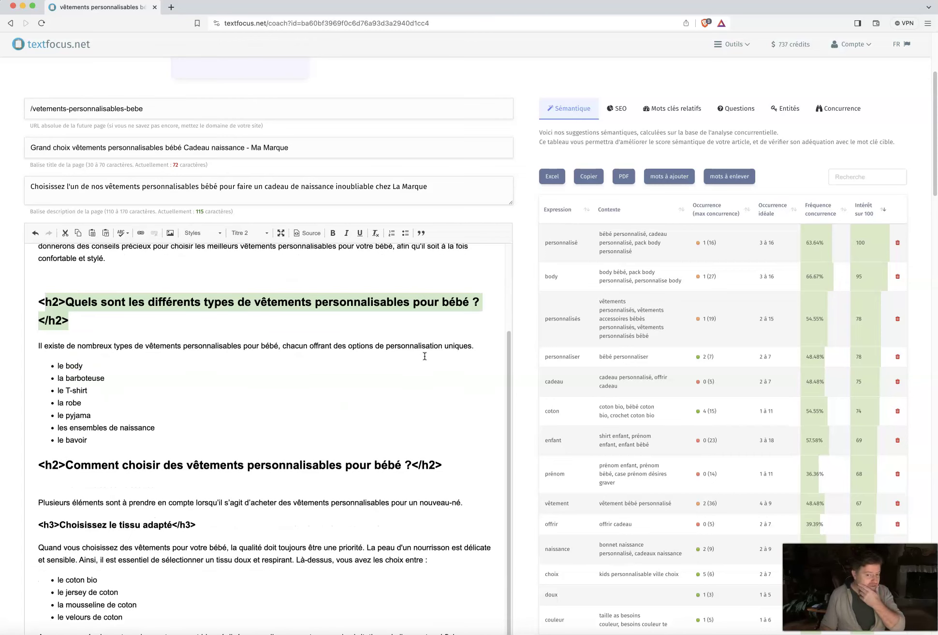
{"action": "scroll", "coordinate": [425, 357], "scroll_direction": "down", "scroll_amount": 2}
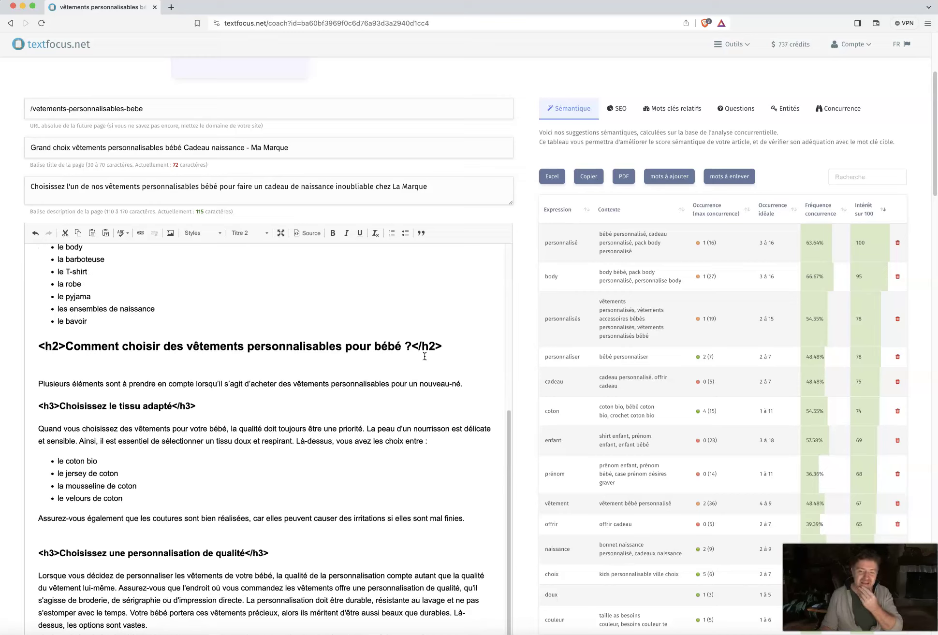
Step: Extend the H3 "Choisissez le tissu adapté" with "à vos vêtements personnalisables bébé"
{"action": "left_click", "coordinate": [10, 401]}
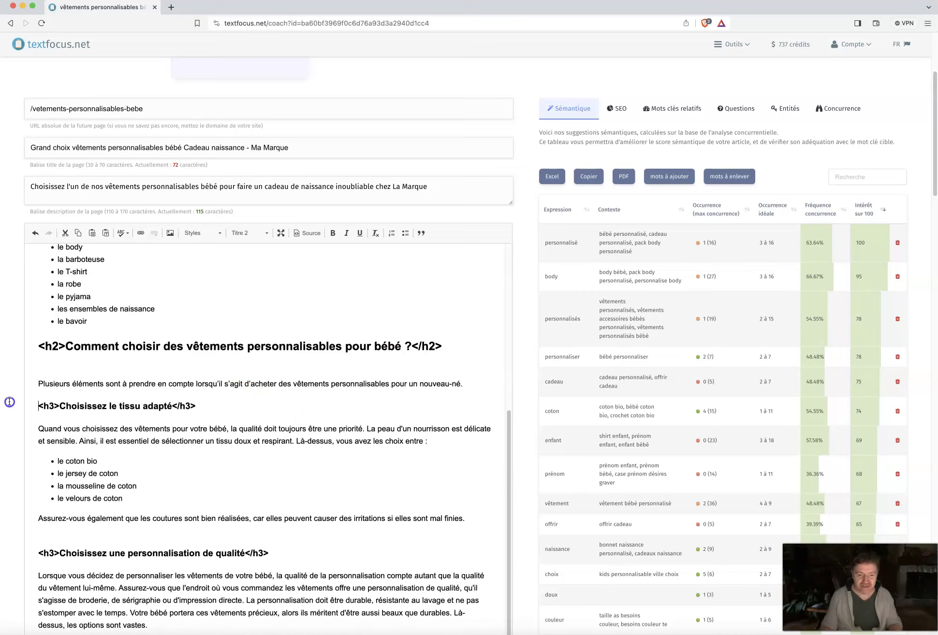
{"action": "left_click", "coordinate": [170, 407]}
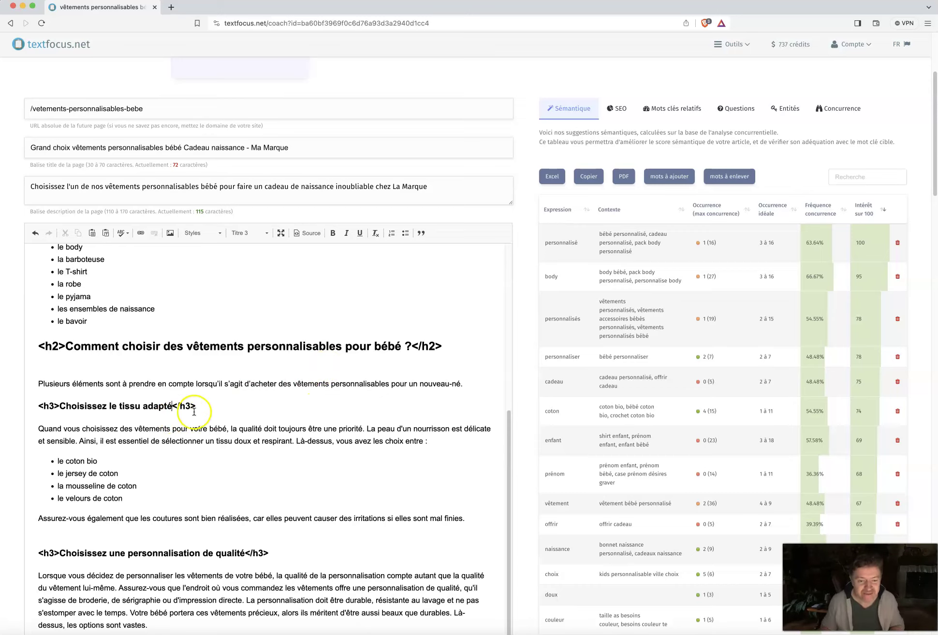
{"action": "triple_click", "coordinate": [36, 403]}
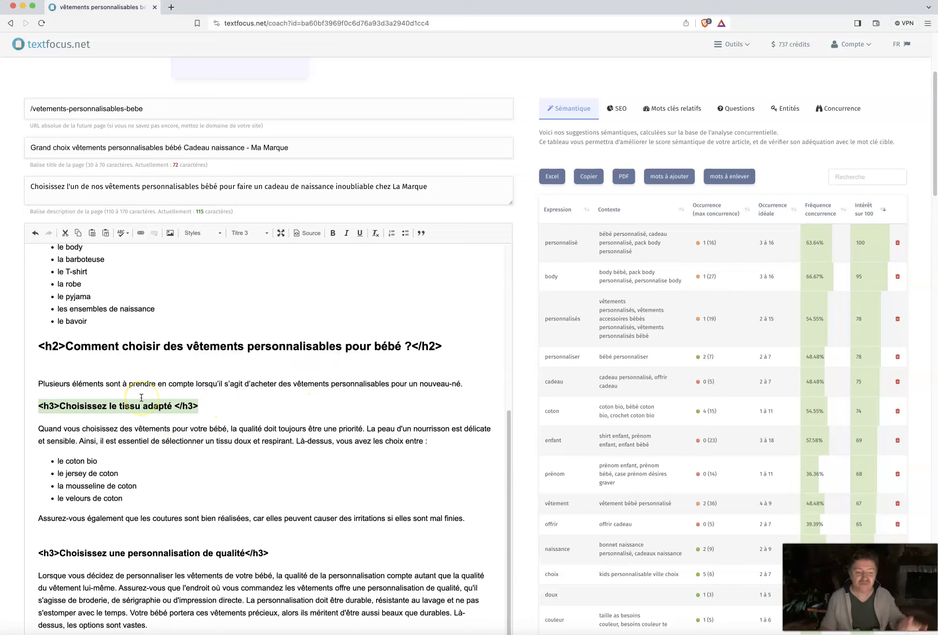
{"action": "left_click", "coordinate": [172, 406]}
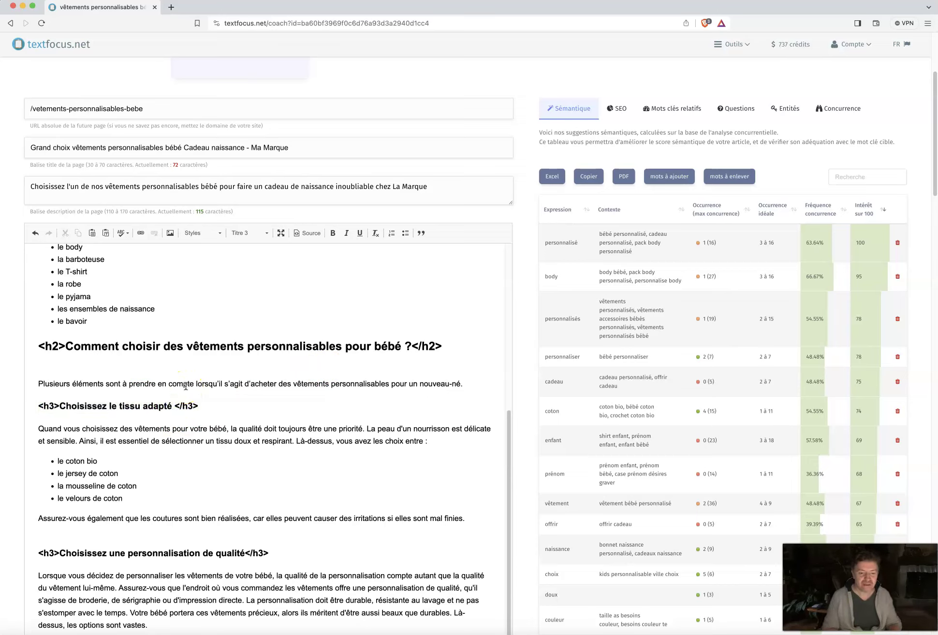
{"action": "type", "text": "à"}
{"action": "type", "text": "vête"}
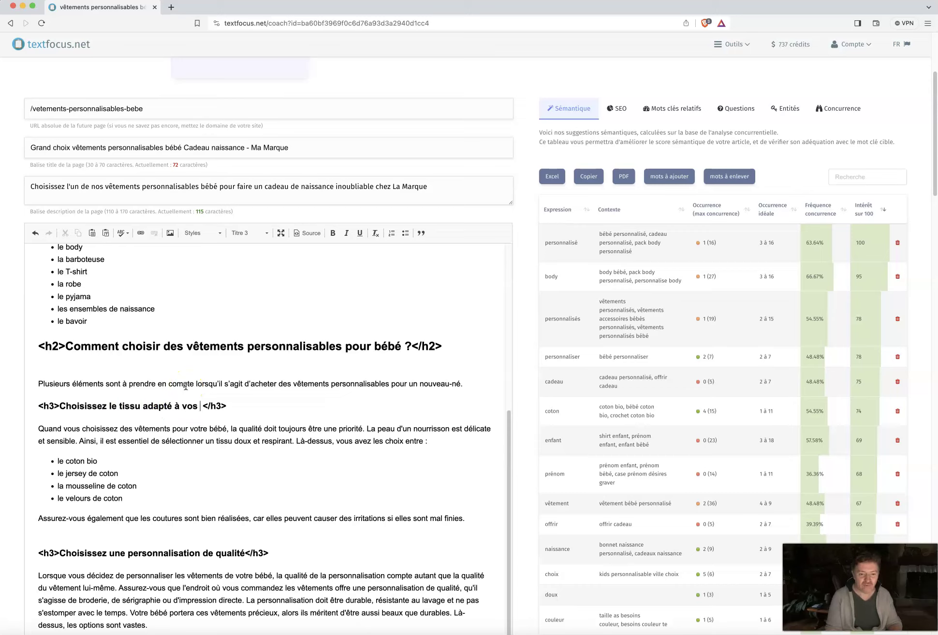
{"action": "type", "text": "ments pe"}
{"action": "type", "text": "rsonnalisable"}
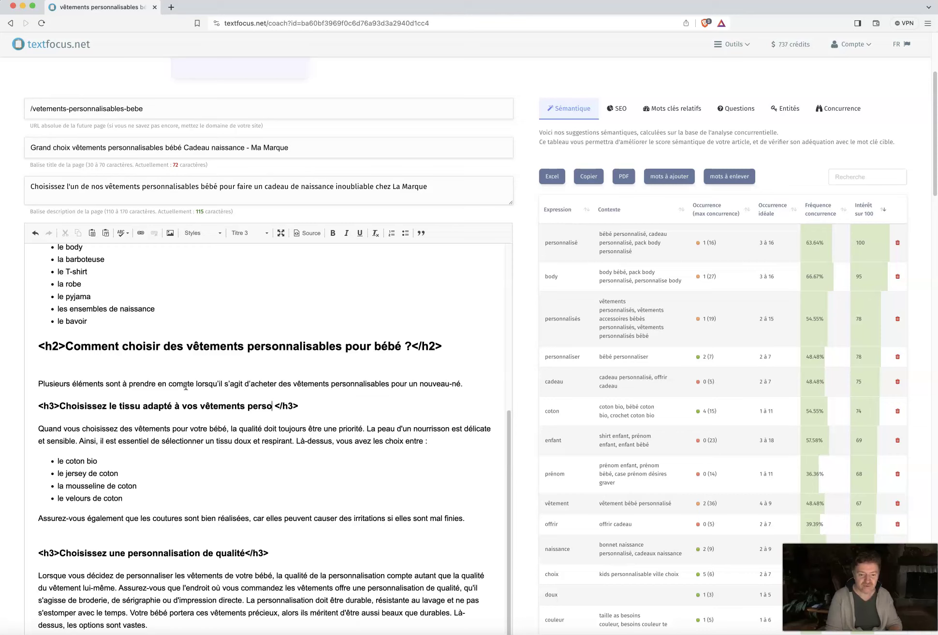
{"action": "type", "text": "s bébé"}
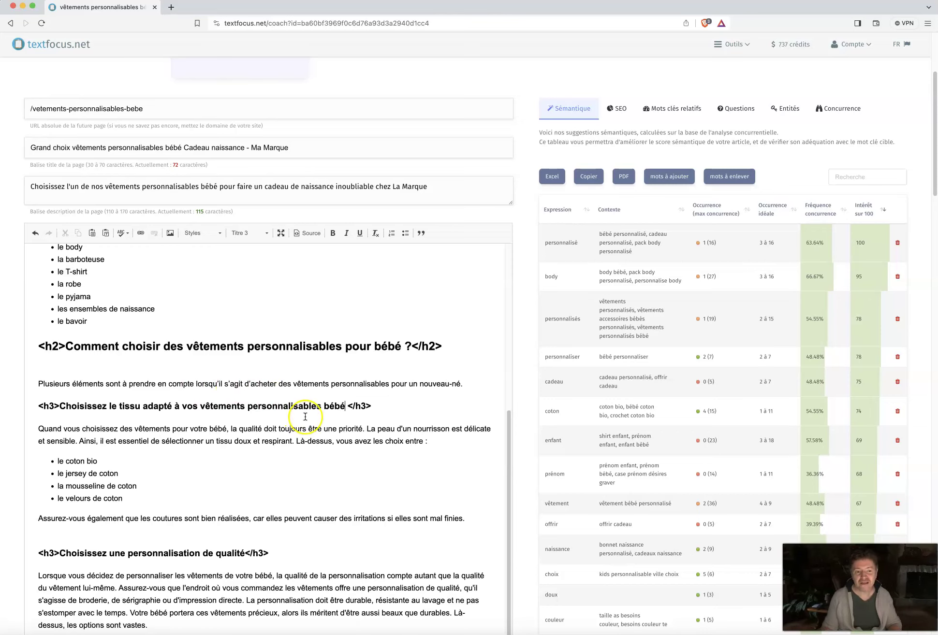
Step: Remove "pour" from the second H2 so it reads "Comment choisir des vêtements personnalisables bébé ?"
{"action": "scroll", "coordinate": [302, 415], "scroll_direction": "up", "scroll_amount": 5}
{"action": "scroll", "coordinate": [305, 416], "scroll_direction": "down", "scroll_amount": 1}
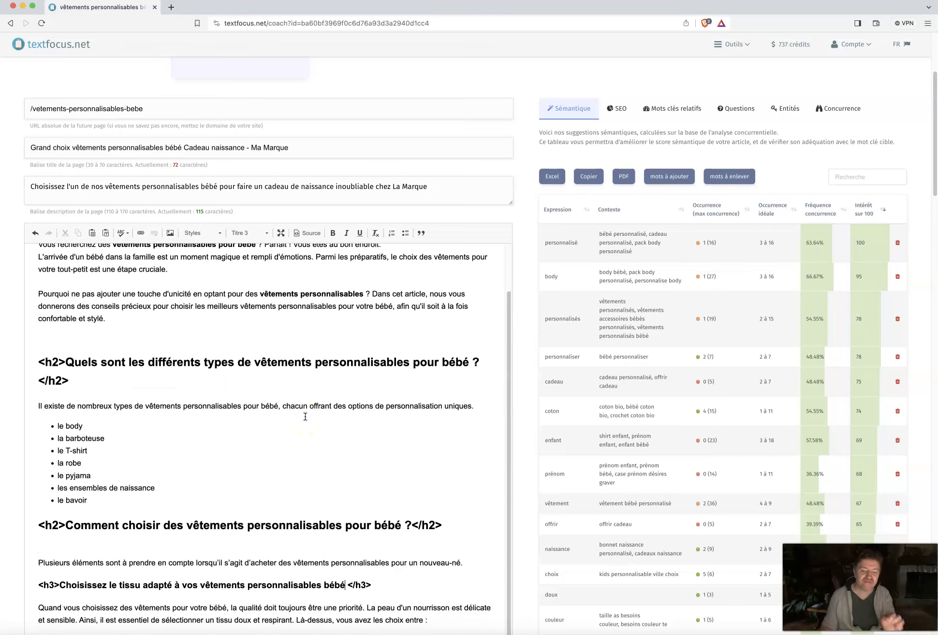
{"action": "scroll", "coordinate": [305, 416], "scroll_direction": "down", "scroll_amount": 5}
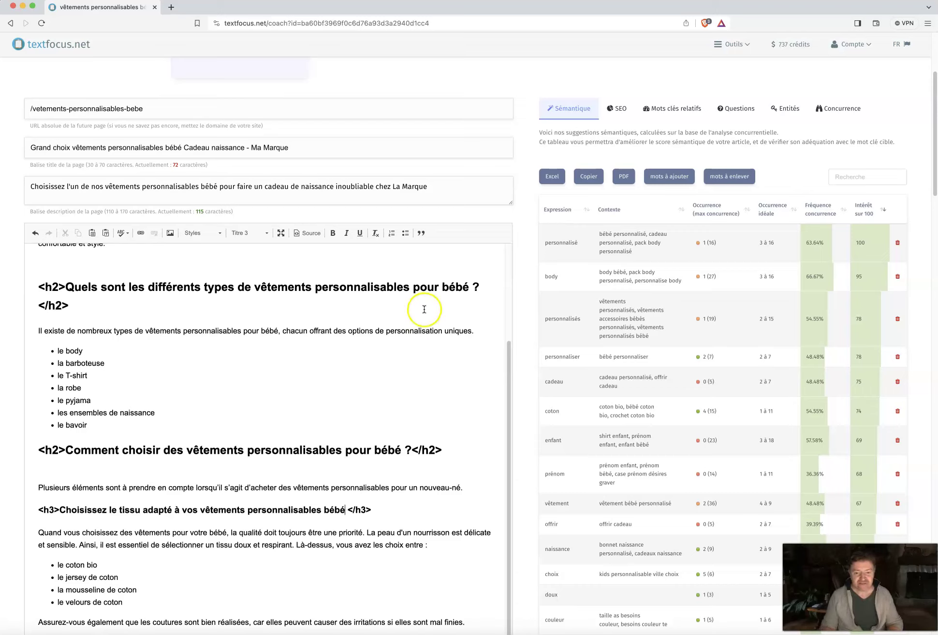
{"action": "double_click", "coordinate": [360, 450]}
{"action": "key", "text": "BackSpace"}
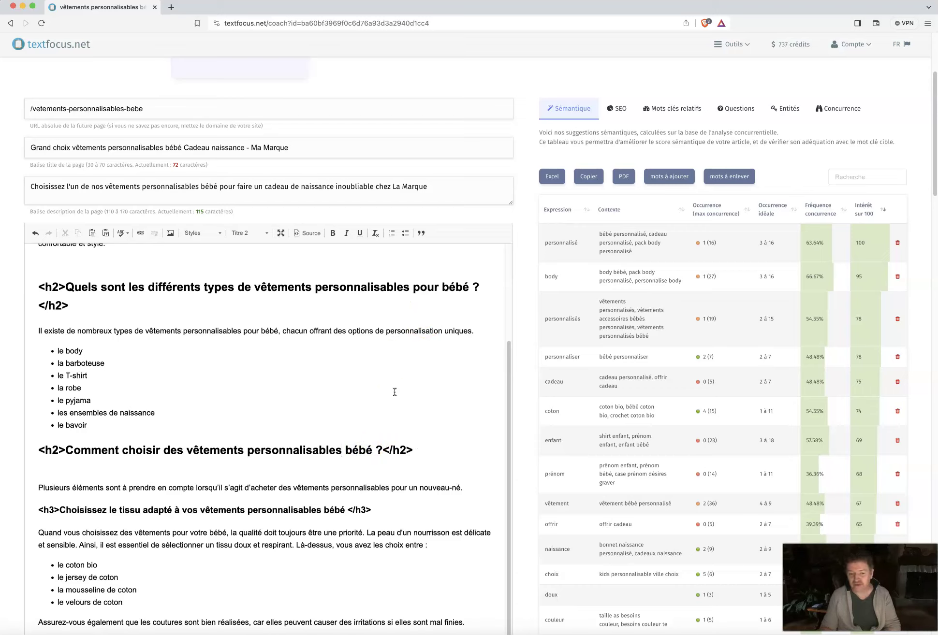
Step: Put "pour" back into the second H2 so it reads "Comment choisir des vêtements personnalisables pour bébé ?"
{"action": "type", "text": "pour"}
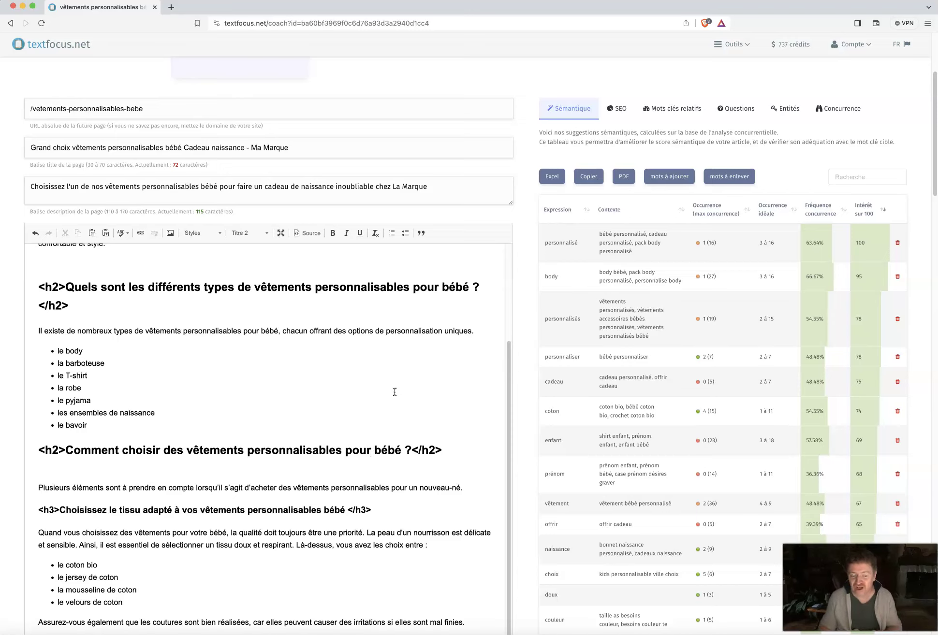
{"action": "scroll", "coordinate": [394, 392], "scroll_direction": "down", "scroll_amount": 1}
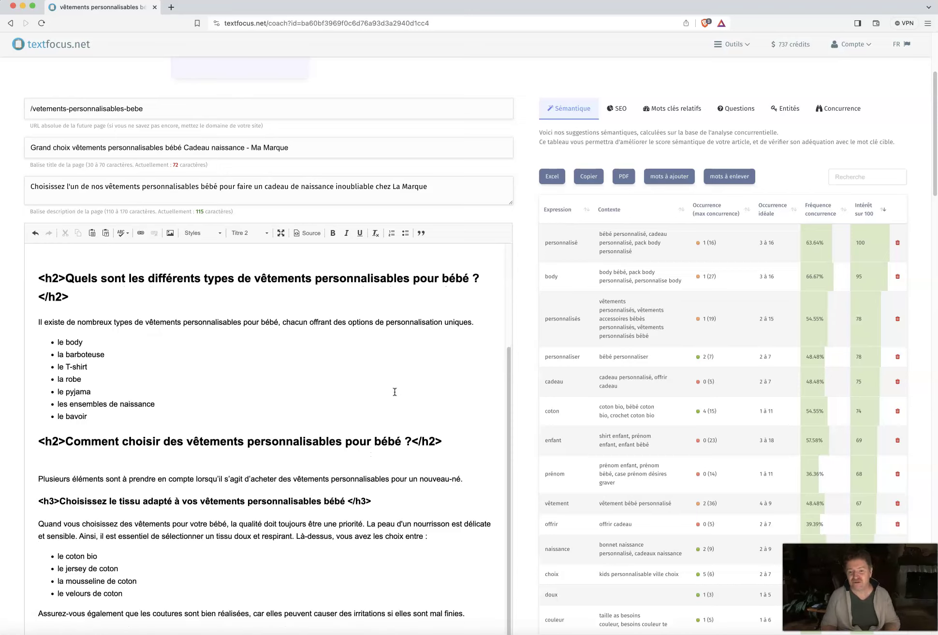
{"action": "scroll", "coordinate": [639, 356], "scroll_direction": "up", "scroll_amount": 5}
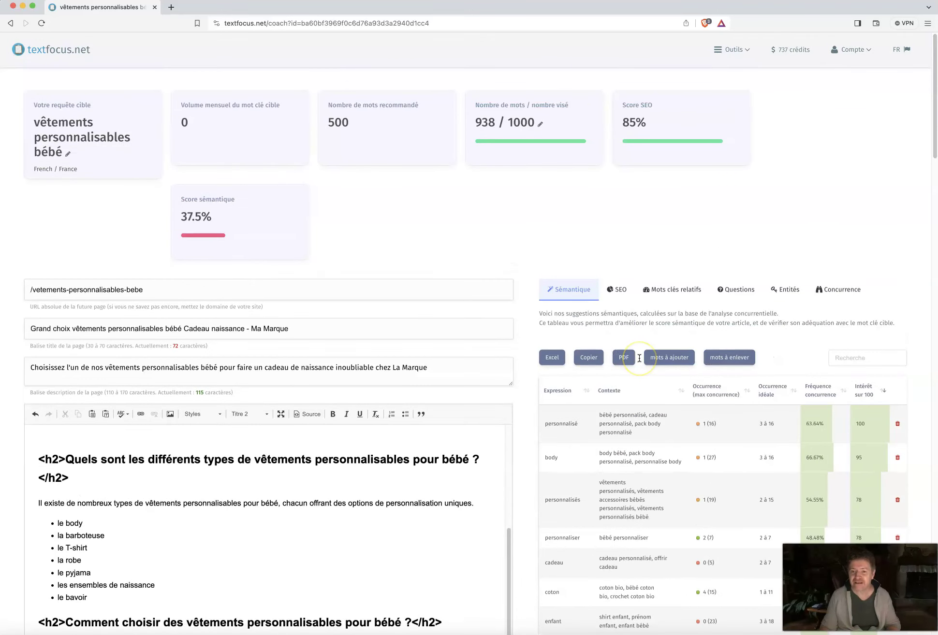
Step: Remove "pour" before "bébé" from both the "Quels sont les différents types" and "Comment choisir" H2 headings
{"action": "double_click", "coordinate": [422, 460]}
{"action": "key", "text": "BackSpace"}
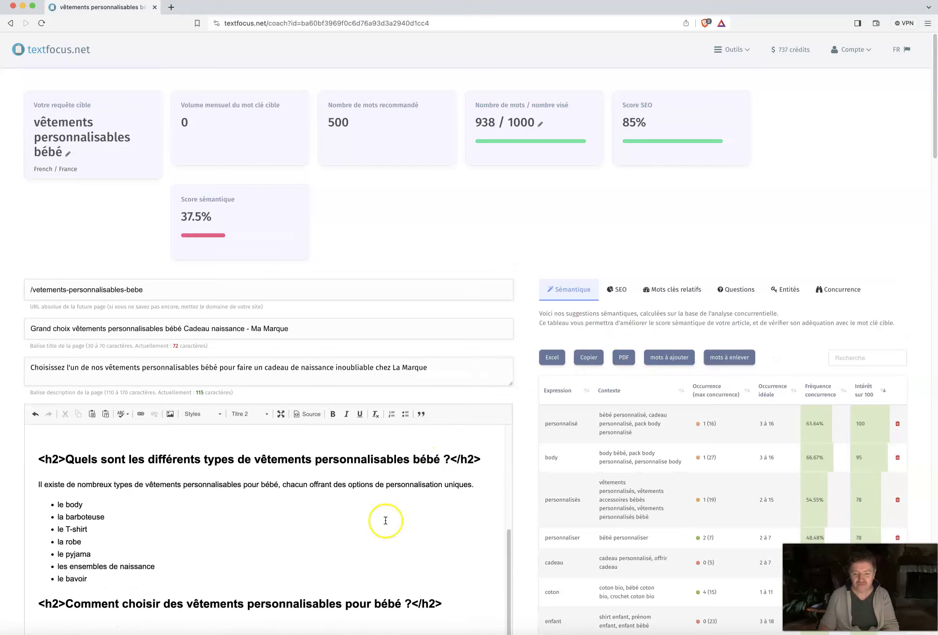
{"action": "double_click", "coordinate": [352, 607]}
{"action": "key", "text": "BackSpace"}
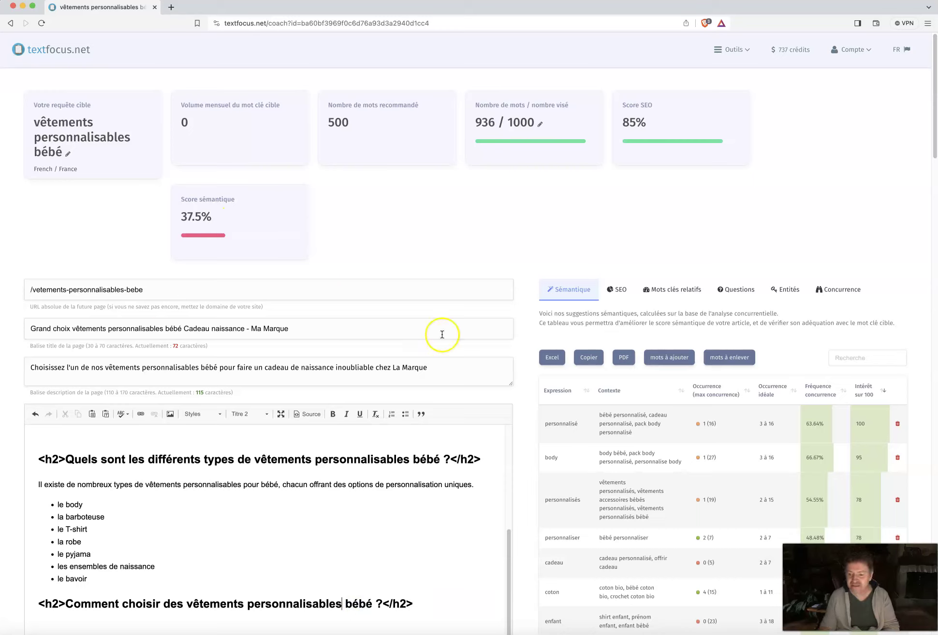
Step: Look through the related keywords and questions, and filter the semantic suggestions to words to add and words to remove
{"action": "left_click", "coordinate": [629, 291]}
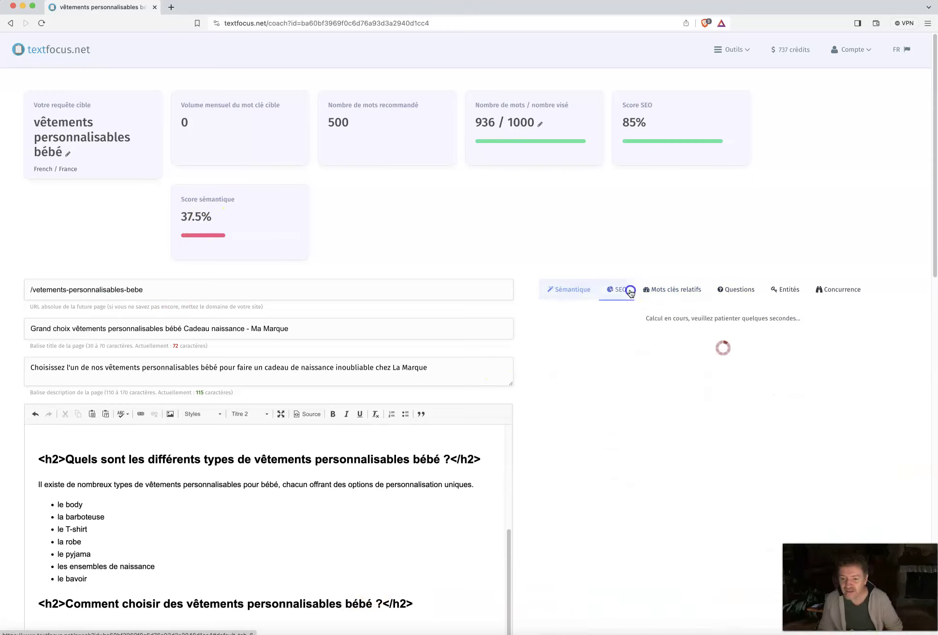
{"action": "left_click", "coordinate": [658, 290]}
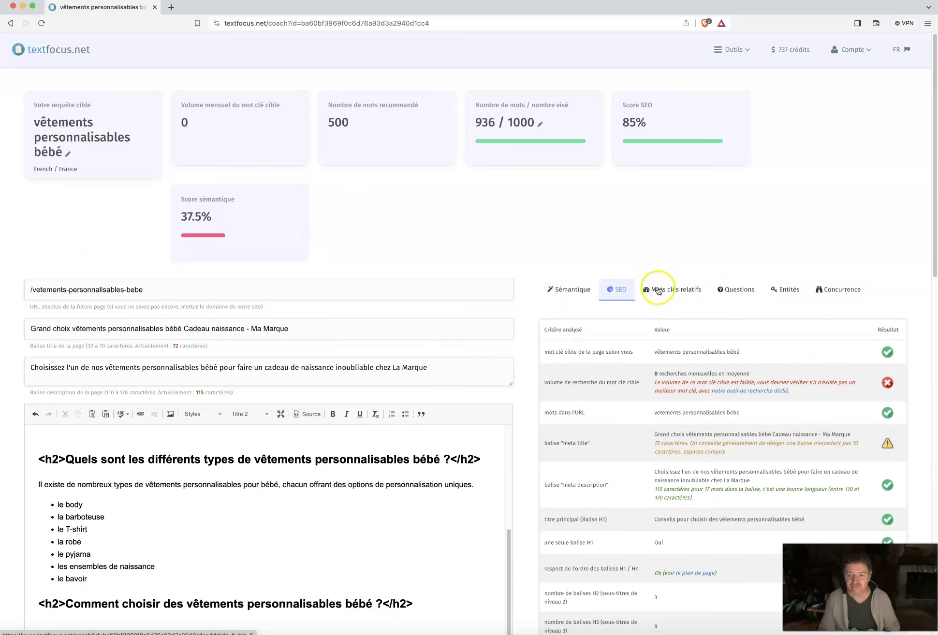
{"action": "left_click", "coordinate": [735, 290]}
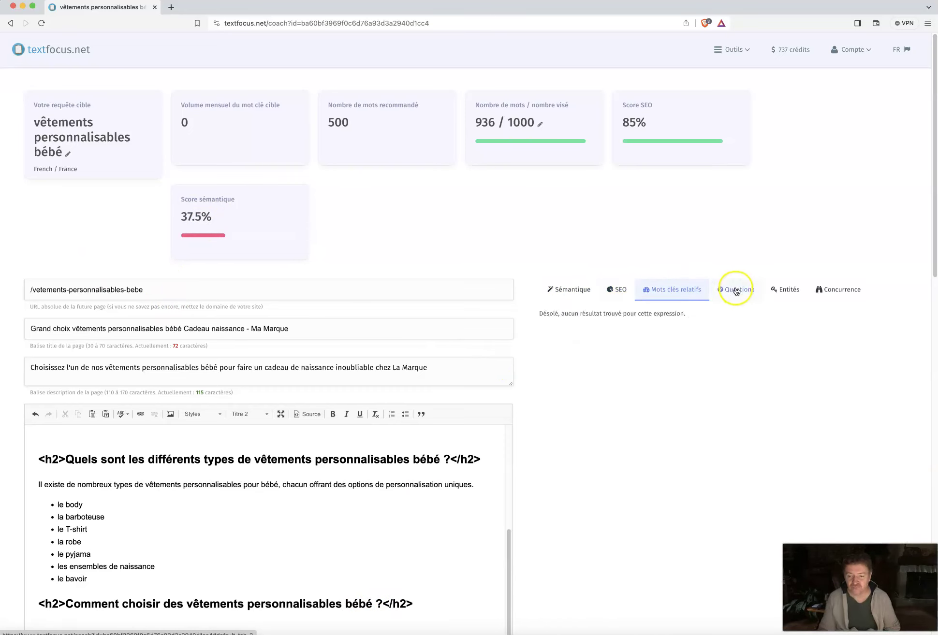
{"action": "left_click", "coordinate": [567, 290]}
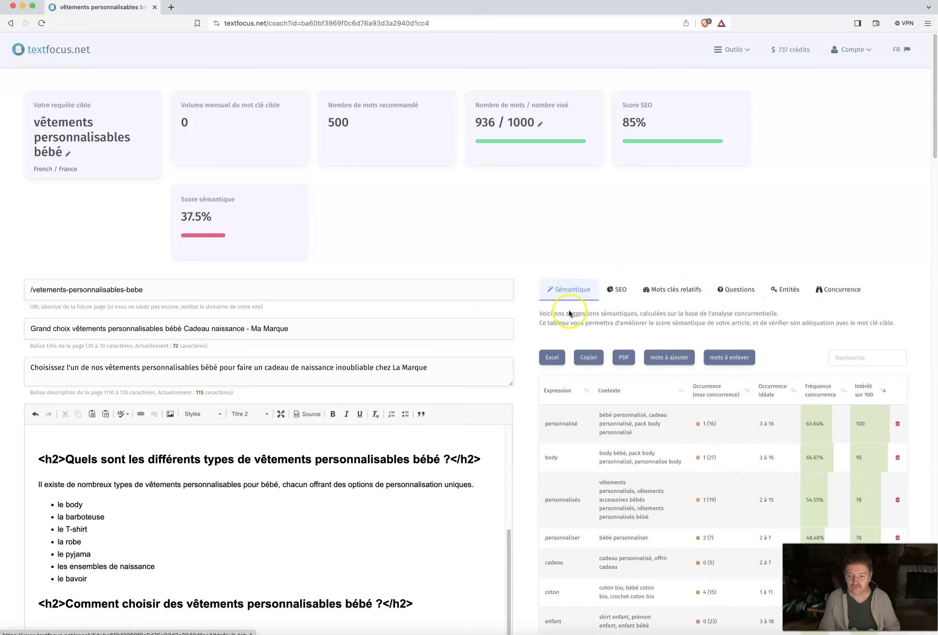
{"action": "left_click", "coordinate": [669, 357]}
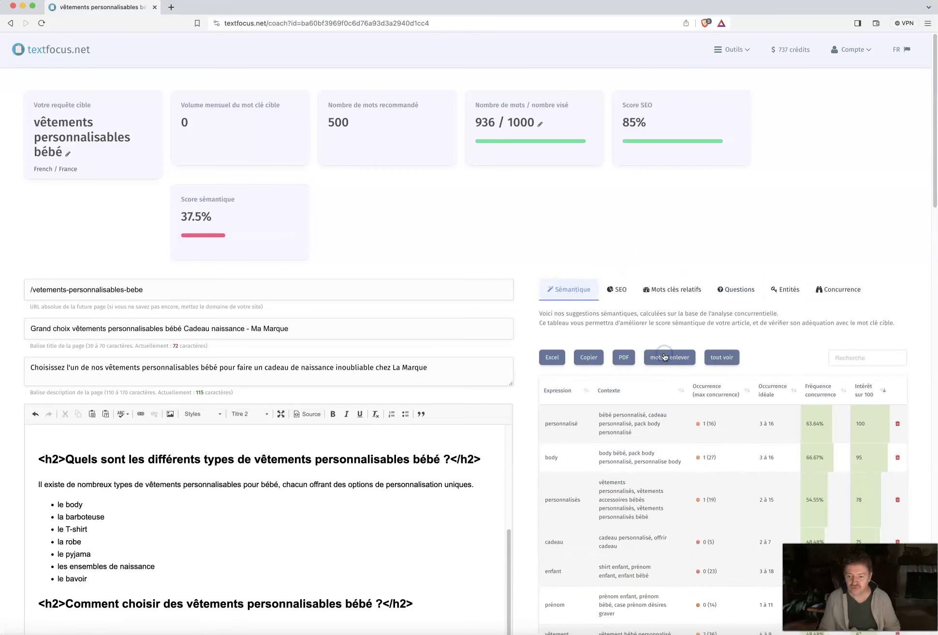
{"action": "left_click", "coordinate": [672, 357]}
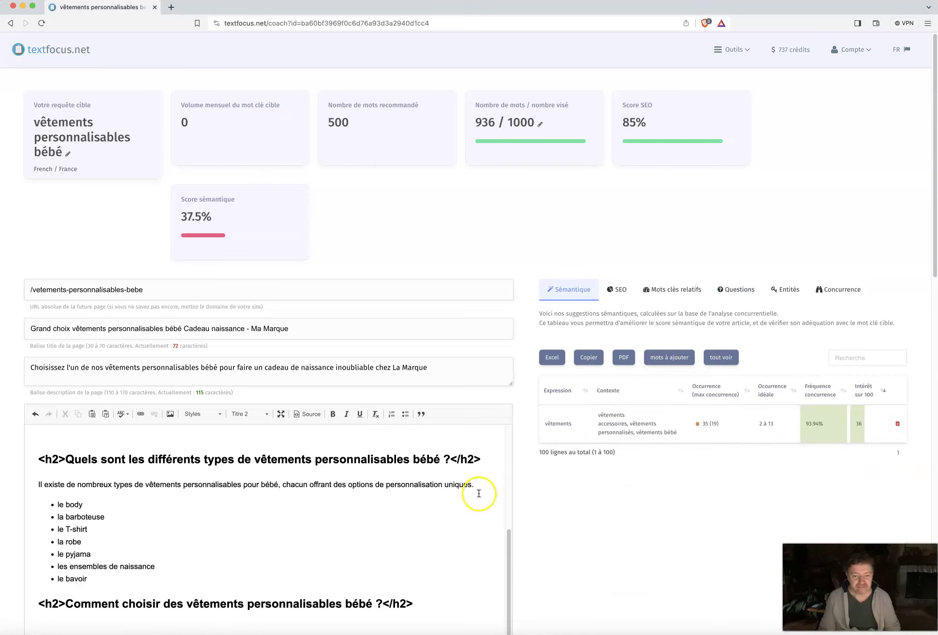
{"action": "left_click", "coordinate": [420, 489]}
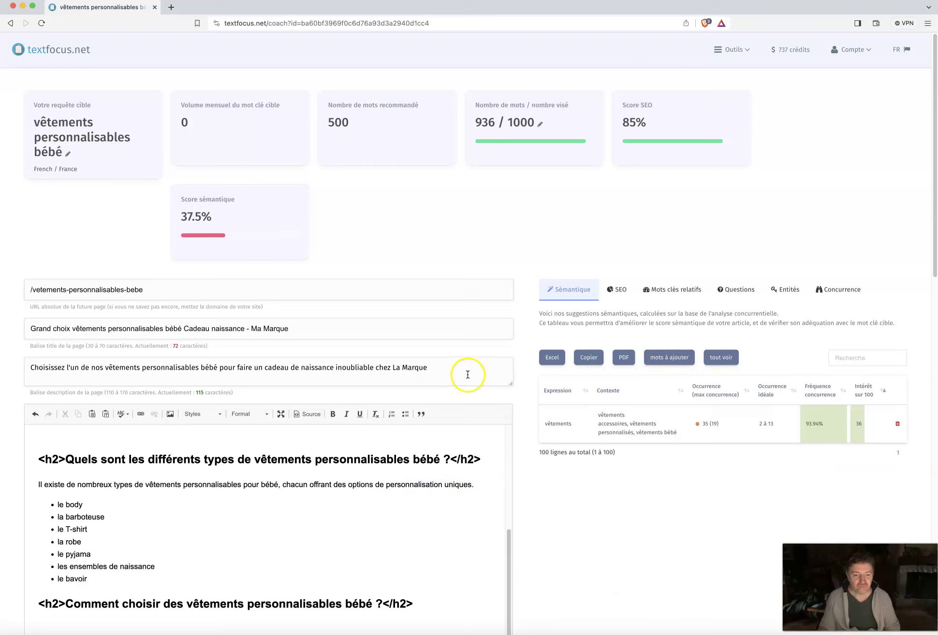
Step: Examine the SEO criteria for the target keyword, its search volume and the words in the URL
{"action": "left_click", "coordinate": [602, 299]}
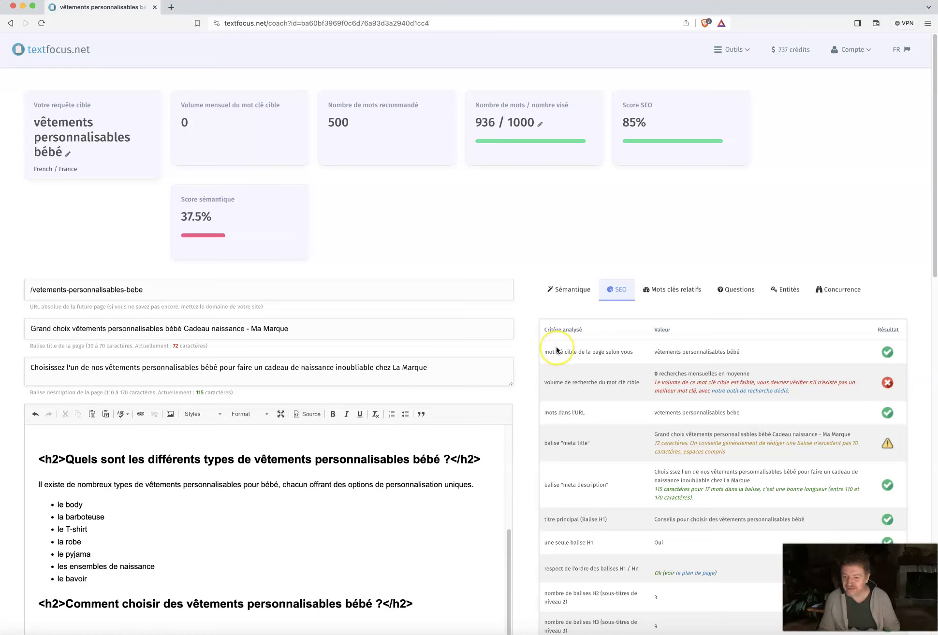
{"action": "scroll", "coordinate": [556, 348], "scroll_direction": "down", "scroll_amount": 1}
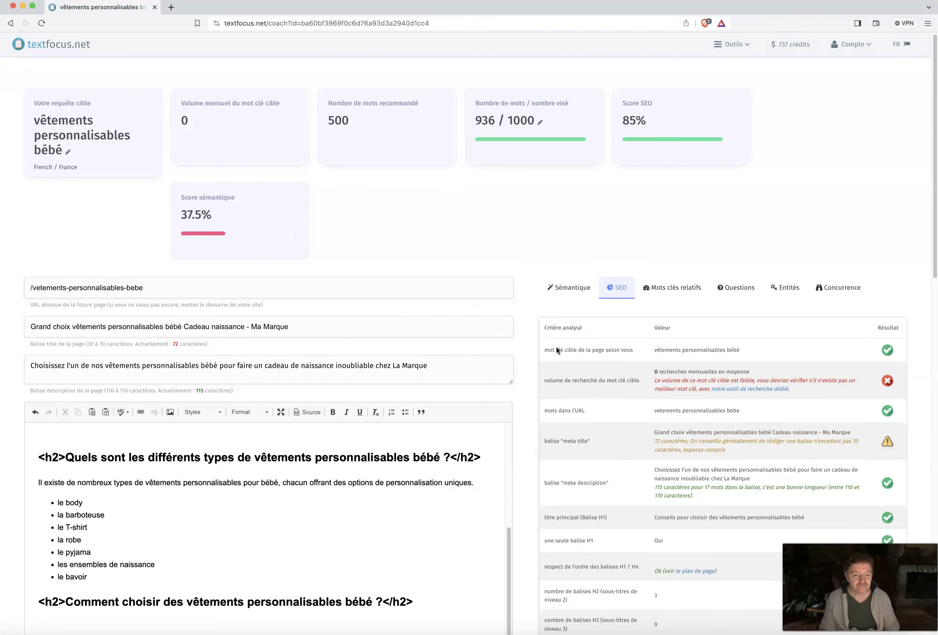
{"action": "scroll", "coordinate": [557, 348], "scroll_direction": "down", "scroll_amount": 3}
{"action": "scroll", "coordinate": [557, 349], "scroll_direction": "down", "scroll_amount": 2}
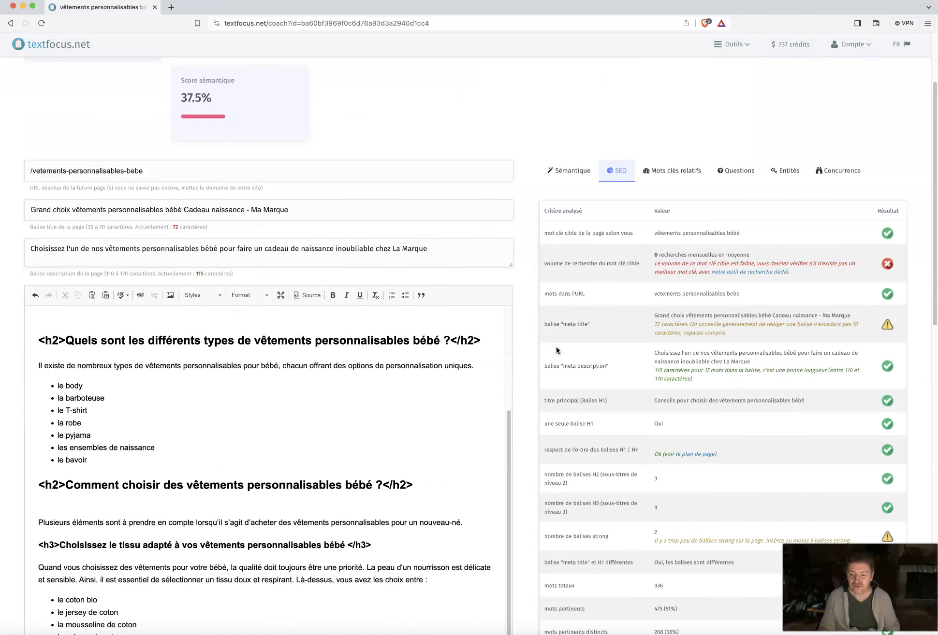
{"action": "scroll", "coordinate": [556, 347], "scroll_direction": "down", "scroll_amount": 1}
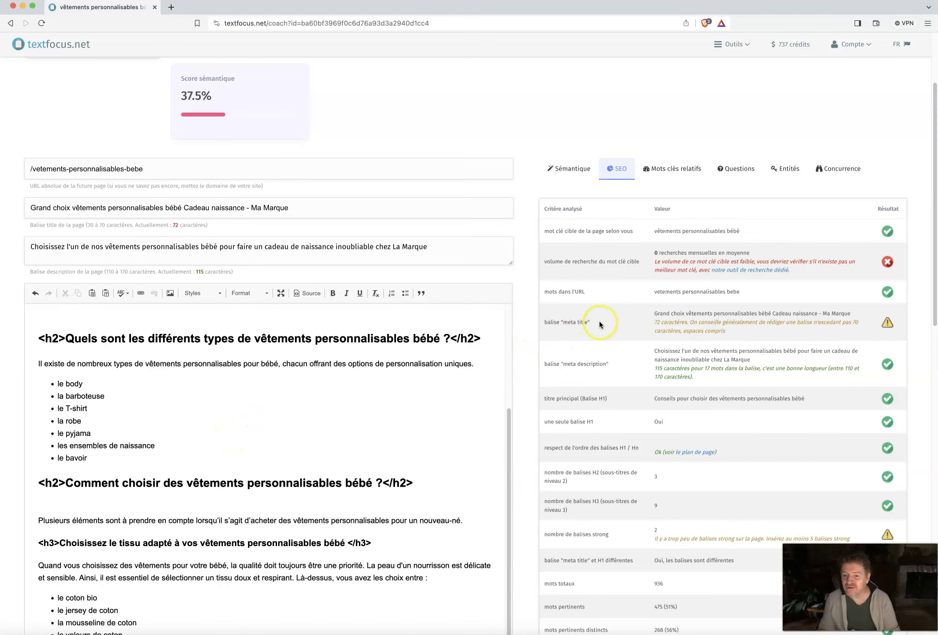
{"action": "scroll", "coordinate": [599, 324], "scroll_direction": "up", "scroll_amount": 2}
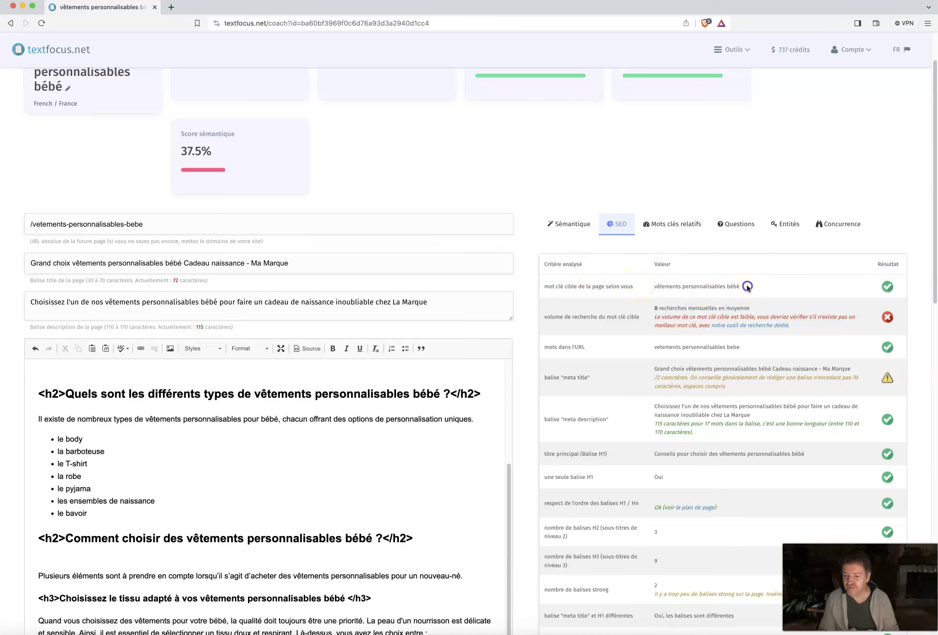
{"action": "triple_click", "coordinate": [625, 283]}
{"action": "scroll", "coordinate": [373, 438], "scroll_direction": "up", "scroll_amount": 3}
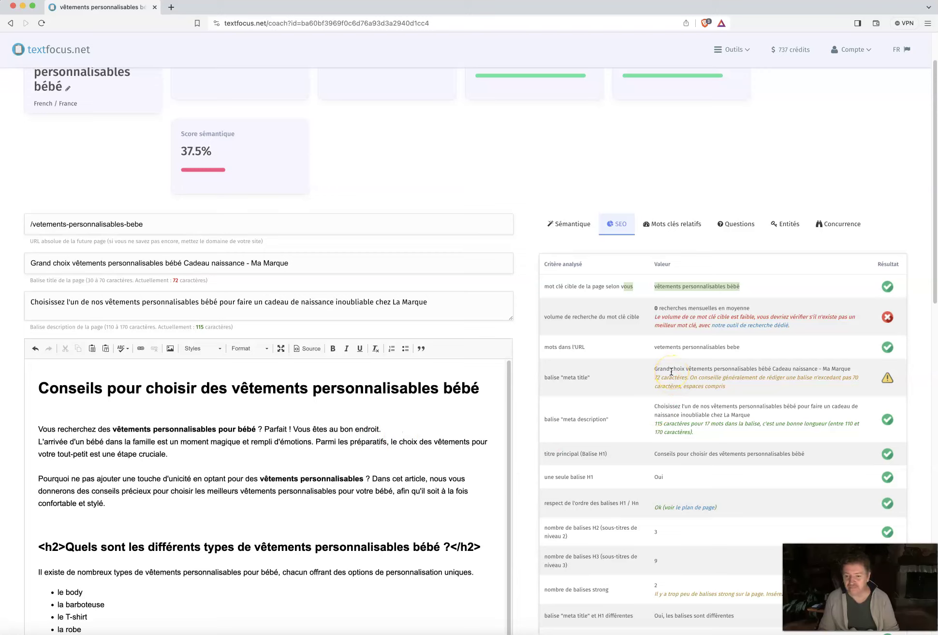
{"action": "left_click_drag", "start_coordinate": [749, 306], "coordinate": [651, 306]}
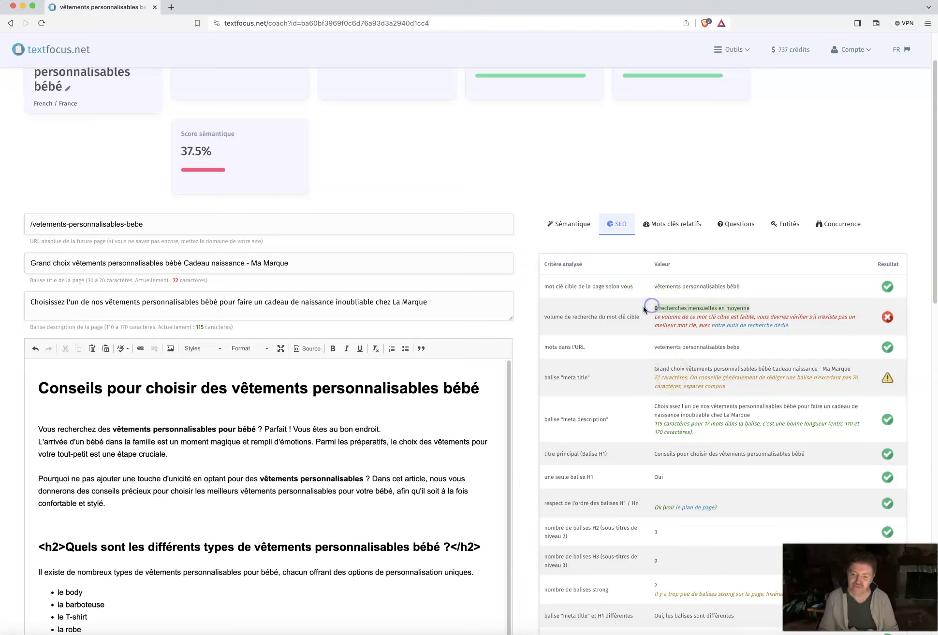
{"action": "left_click", "coordinate": [594, 346]}
{"action": "left_click_drag", "start_coordinate": [595, 346], "coordinate": [544, 348]}
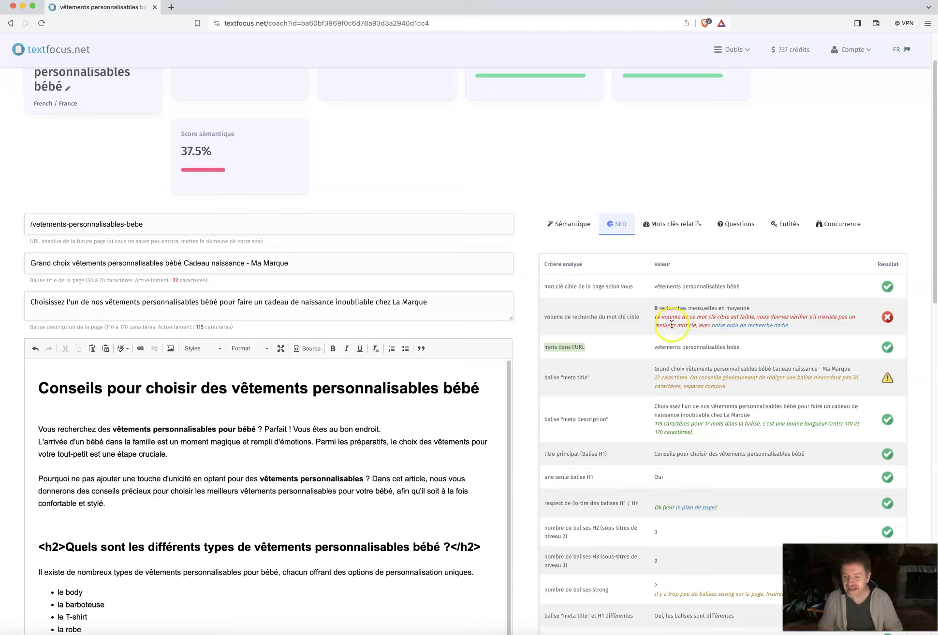
{"action": "left_click_drag", "start_coordinate": [580, 347], "coordinate": [542, 349]}
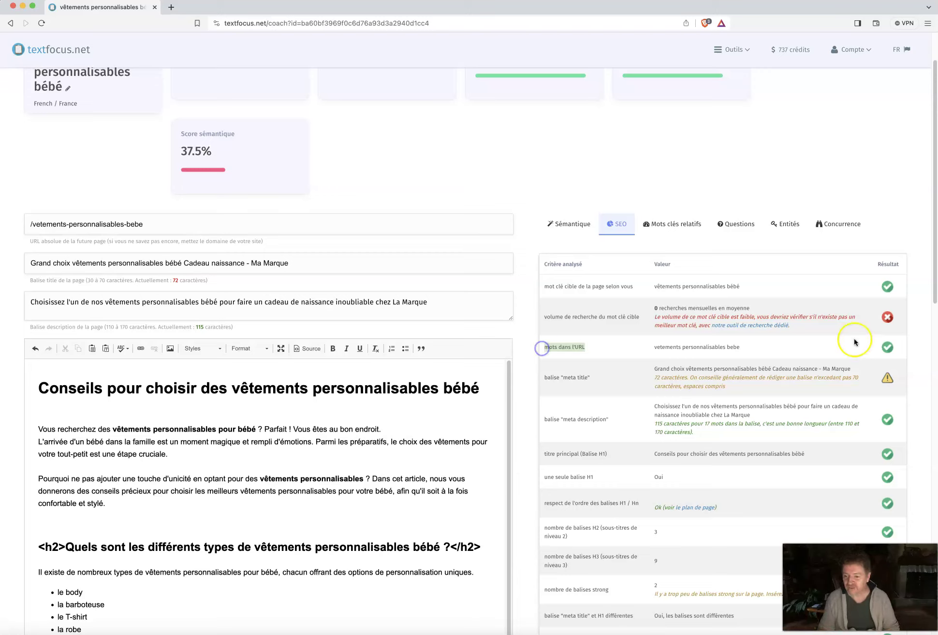
{"action": "left_click", "coordinate": [898, 347]}
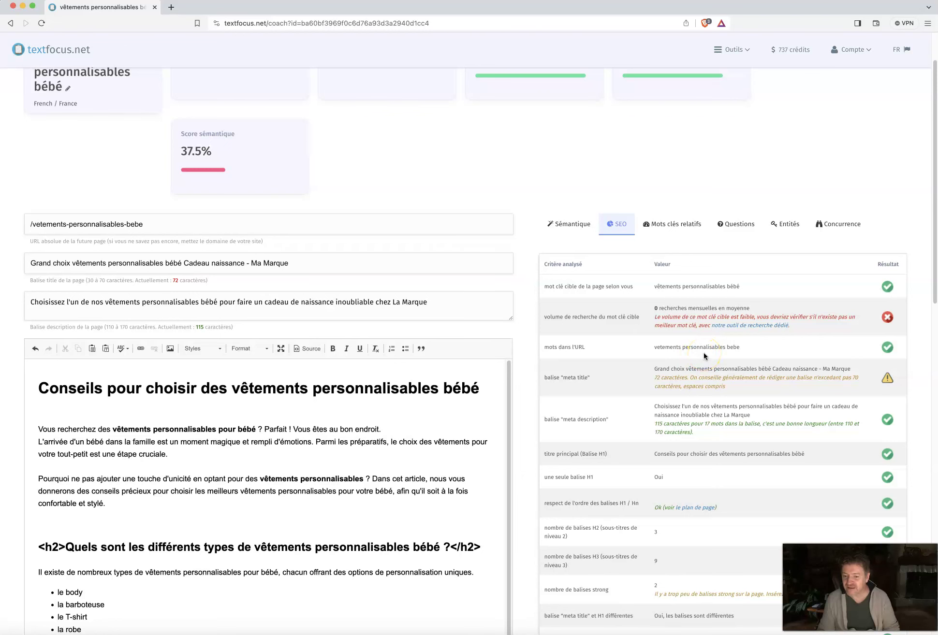
Step: Remove "- Ma Marque" from the title tag so it reads "Grand choix vêtements personnalisables bébé Cadeau naissance"
{"action": "scroll", "coordinate": [704, 356], "scroll_direction": "up", "scroll_amount": 1}
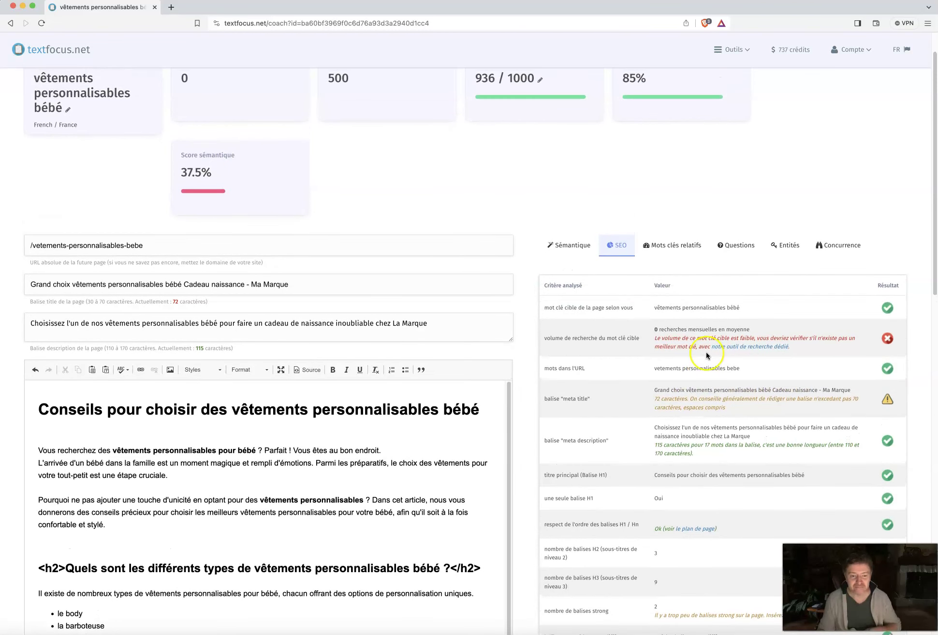
{"action": "left_click", "coordinate": [290, 285]}
{"action": "left_click_drag", "start_coordinate": [290, 285], "coordinate": [244, 285]}
{"action": "key", "text": "BackSpace"}
{"action": "left_click", "coordinate": [265, 324]}
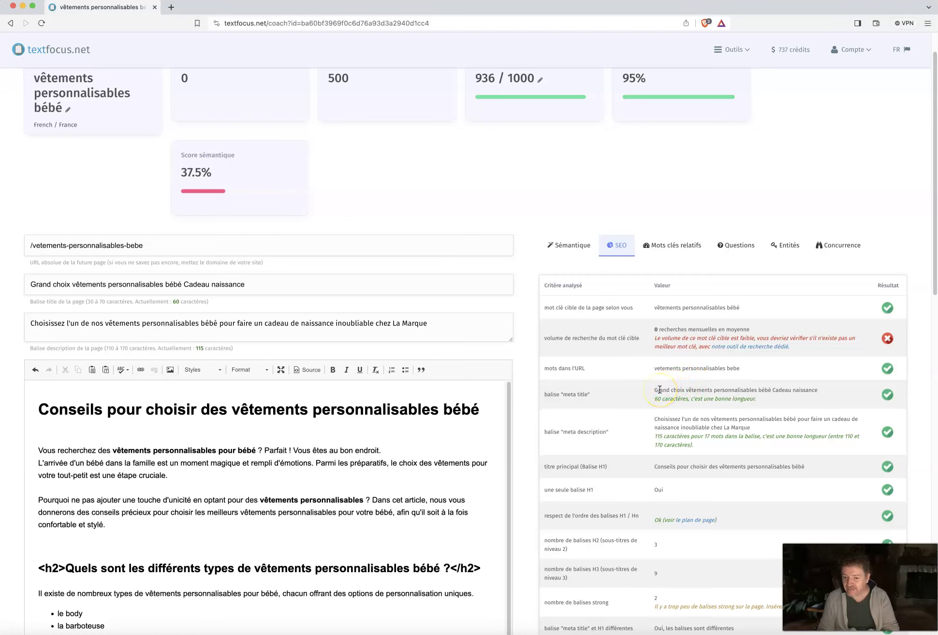
Step: Check the SEO results for the meta title and meta description
{"action": "scroll", "coordinate": [659, 389], "scroll_direction": "down", "scroll_amount": 1}
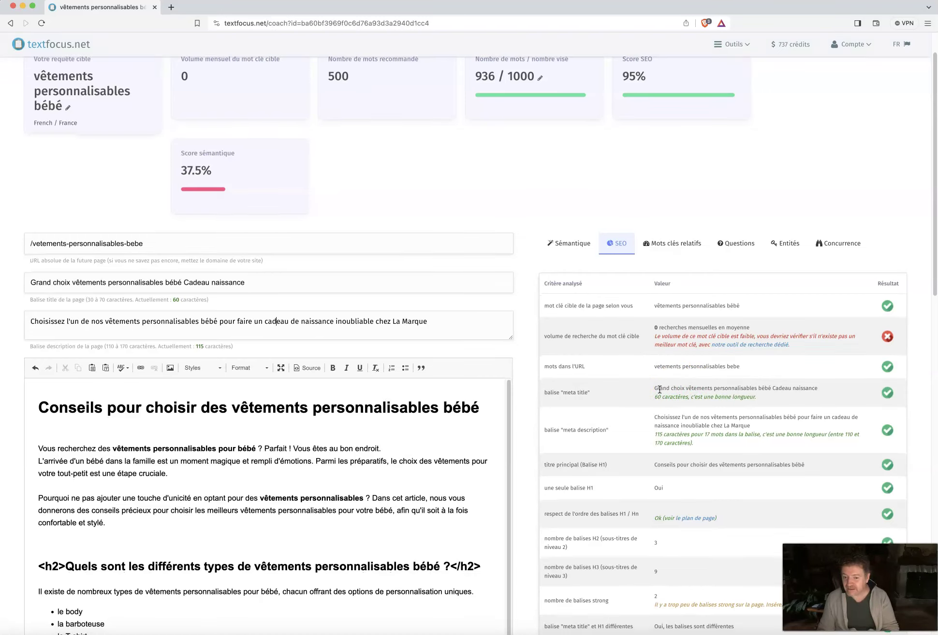
{"action": "scroll", "coordinate": [659, 390], "scroll_direction": "down", "scroll_amount": 1}
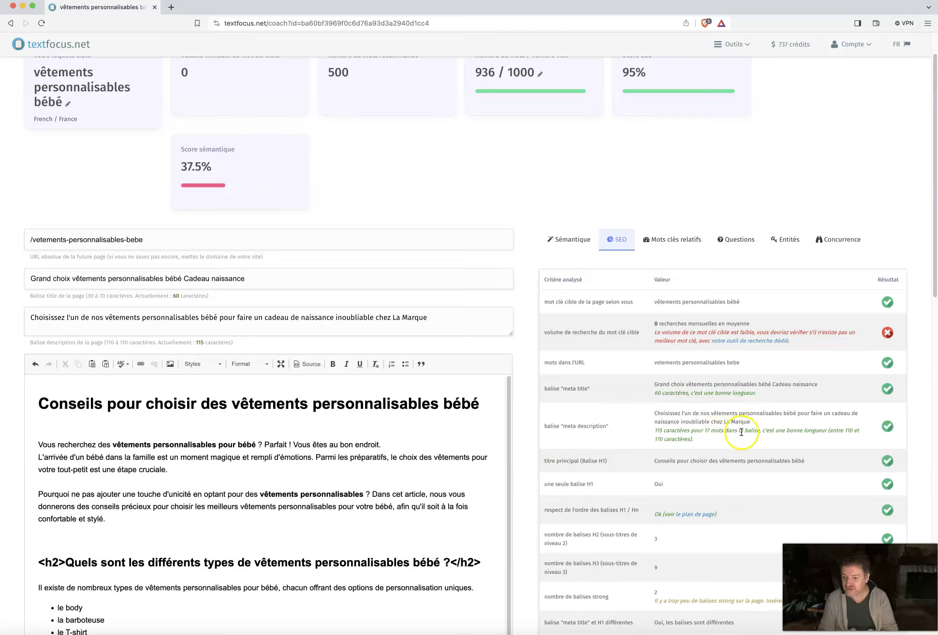
{"action": "scroll", "coordinate": [742, 432], "scroll_direction": "down", "scroll_amount": 2}
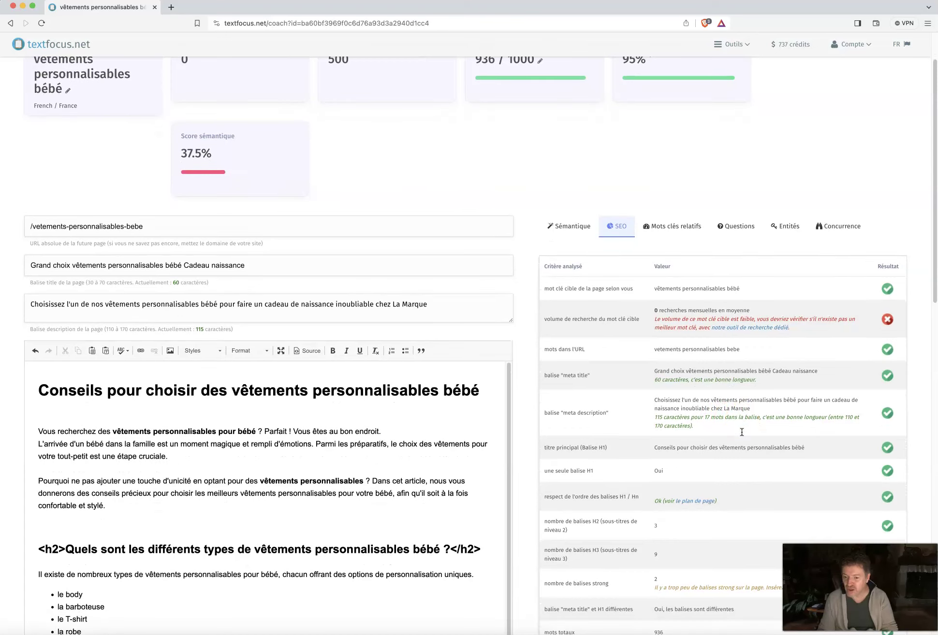
{"action": "scroll", "coordinate": [741, 432], "scroll_direction": "down", "scroll_amount": 1}
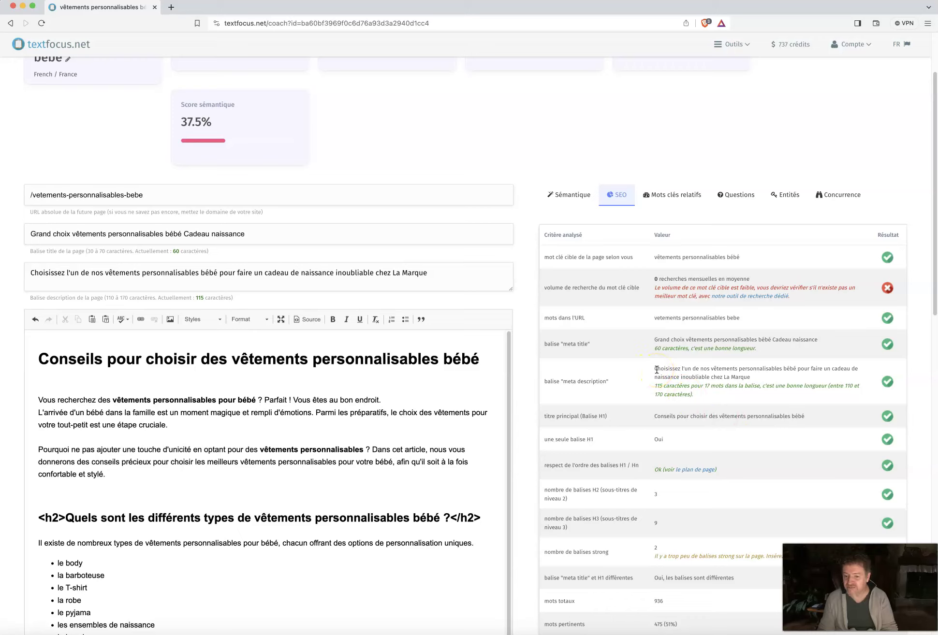
{"action": "left_click_drag", "start_coordinate": [656, 370], "coordinate": [842, 393]}
{"action": "left_click_drag", "start_coordinate": [657, 333], "coordinate": [786, 345]}
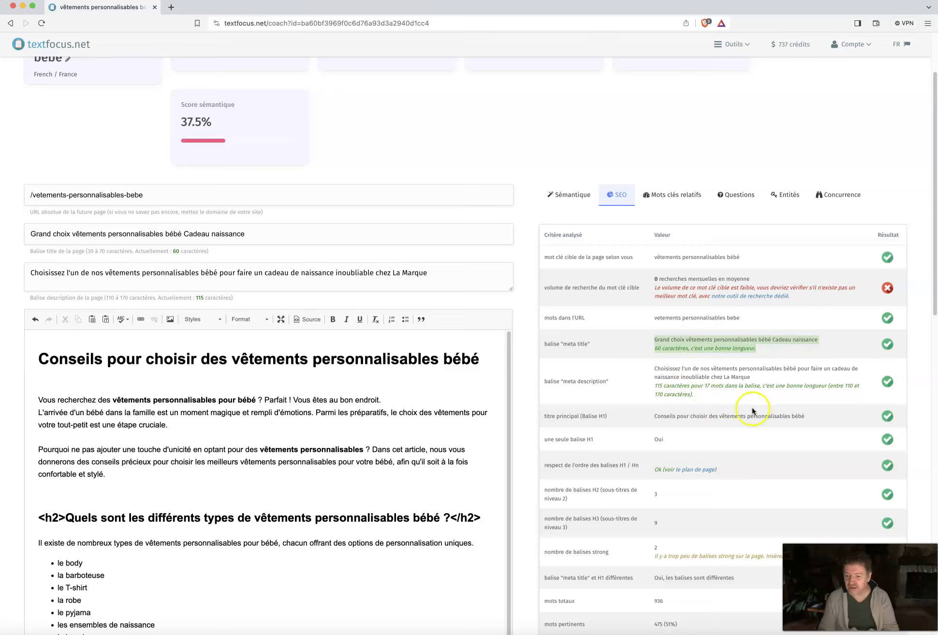
Step: Check the SEO criteria for the H1 wording, the single H1 and the heading order, and request the page outline
{"action": "left_click_drag", "start_coordinate": [651, 416], "coordinate": [806, 415]}
{"action": "scroll", "coordinate": [786, 411], "scroll_direction": "down", "scroll_amount": 1}
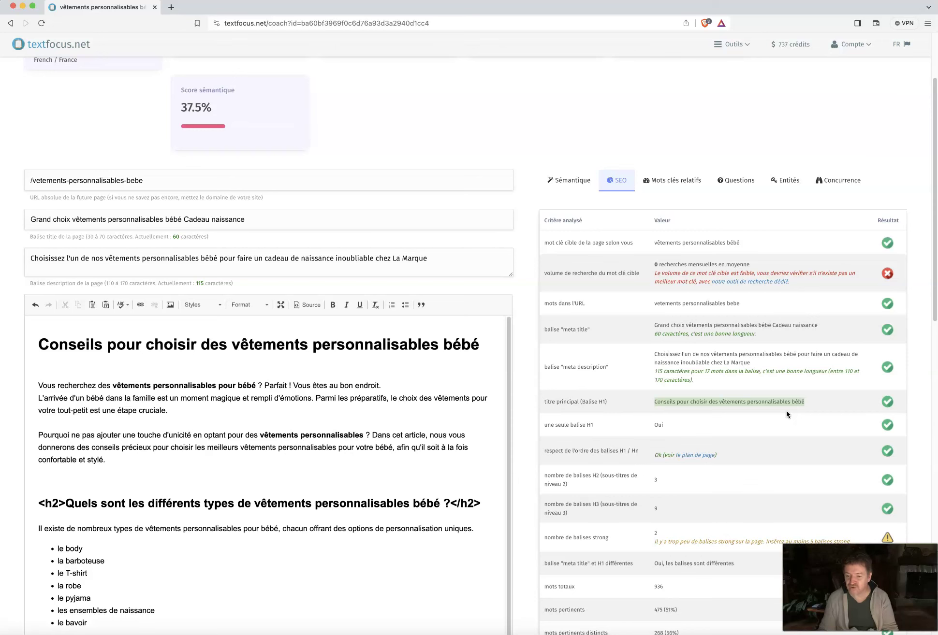
{"action": "scroll", "coordinate": [786, 411], "scroll_direction": "up", "scroll_amount": 1}
{"action": "left_click", "coordinate": [764, 407]}
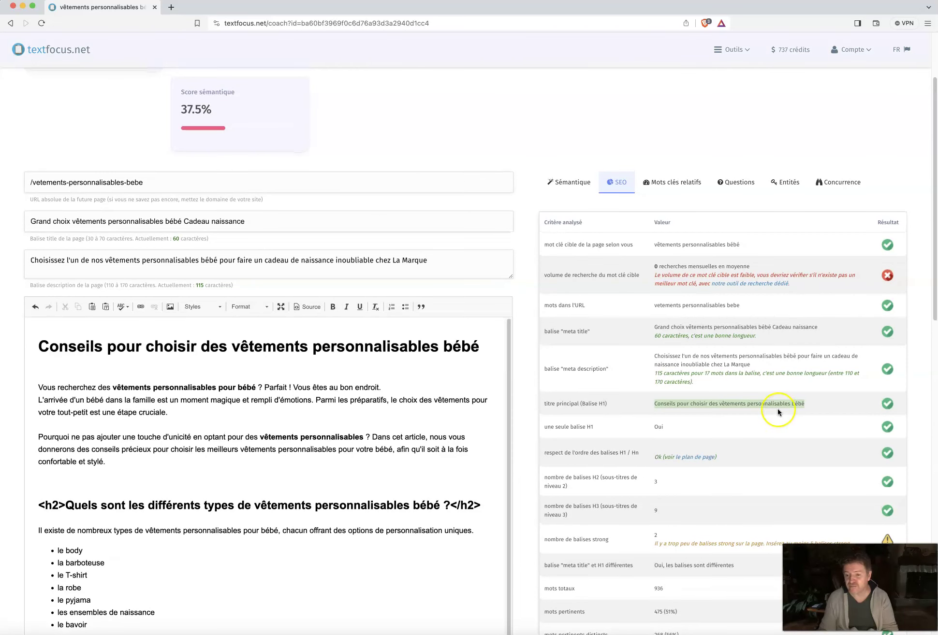
{"action": "left_click_drag", "start_coordinate": [719, 406], "coordinate": [805, 405]}
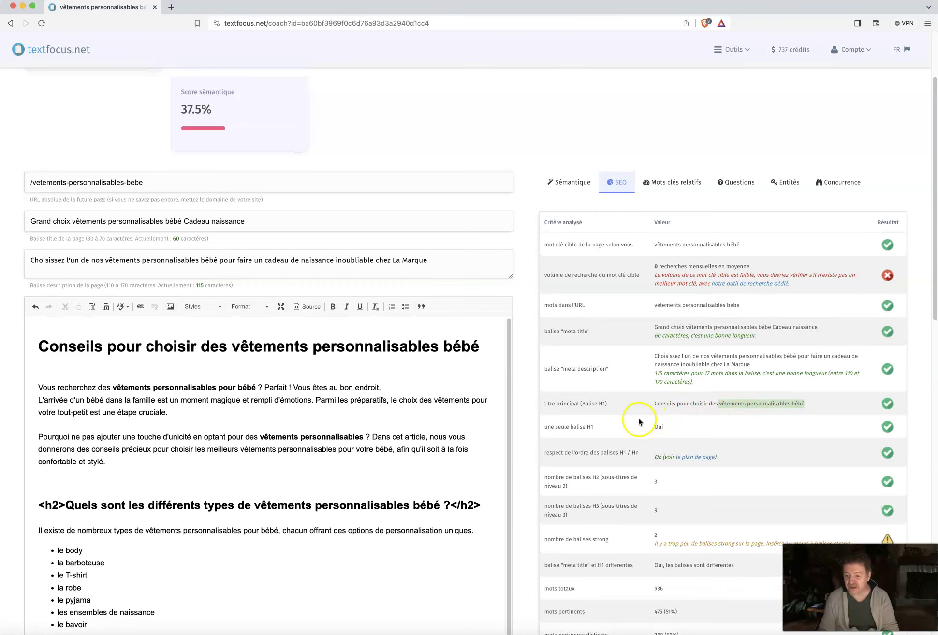
{"action": "left_click_drag", "start_coordinate": [594, 429], "coordinate": [573, 427]}
{"action": "scroll", "coordinate": [606, 437], "scroll_direction": "down", "scroll_amount": 1}
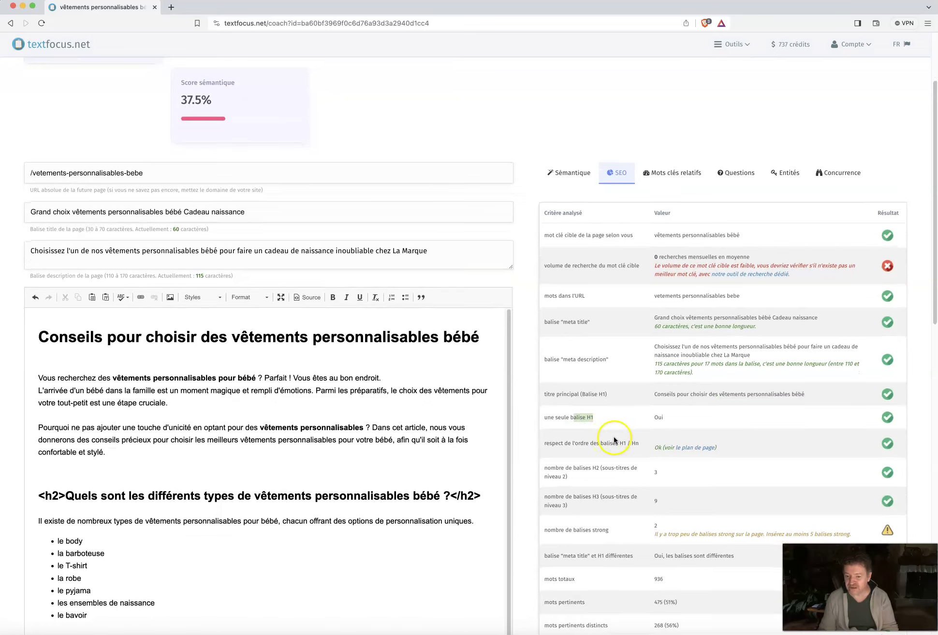
{"action": "scroll", "coordinate": [614, 433], "scroll_direction": "down", "scroll_amount": 2}
{"action": "left_click", "coordinate": [689, 419]}
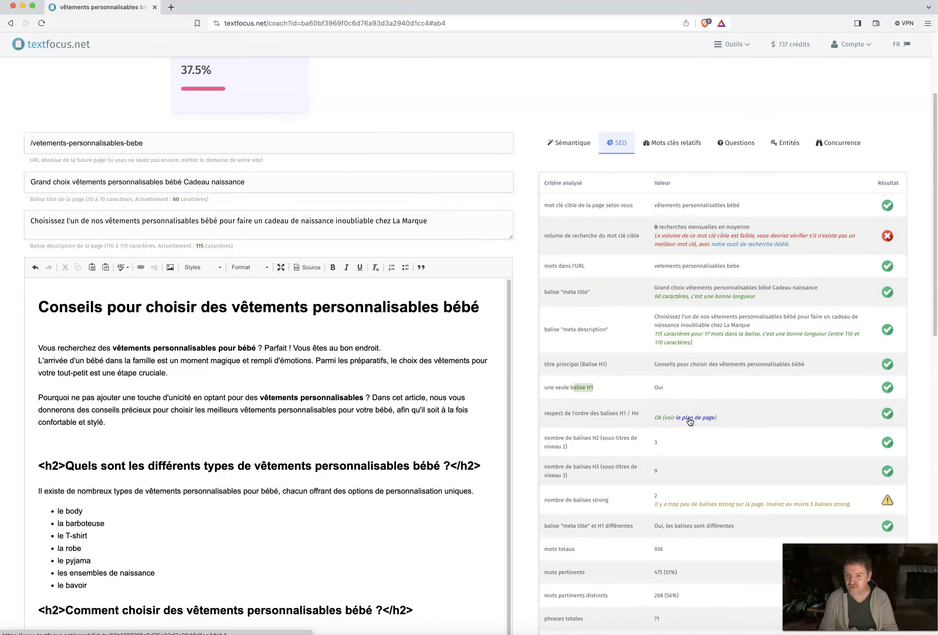
{"action": "scroll", "coordinate": [690, 420], "scroll_direction": "down", "scroll_amount": 2}
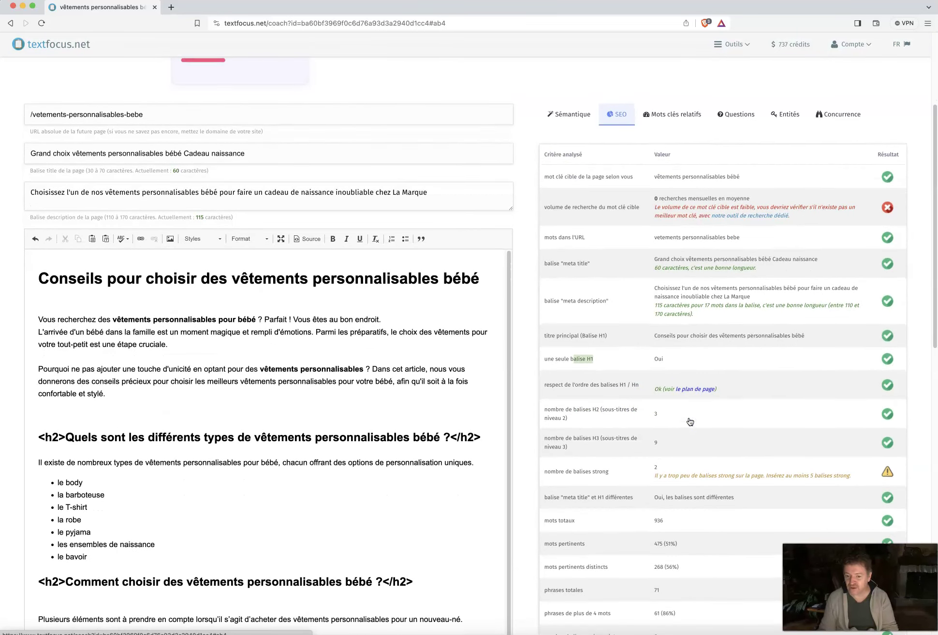
Step: Bold "vêtements pour votre bébé" in the paragraph below the heading "Choisissez le tissu adapté à vos vêtements personnalisables bébé"
{"action": "left_click", "coordinate": [618, 416]}
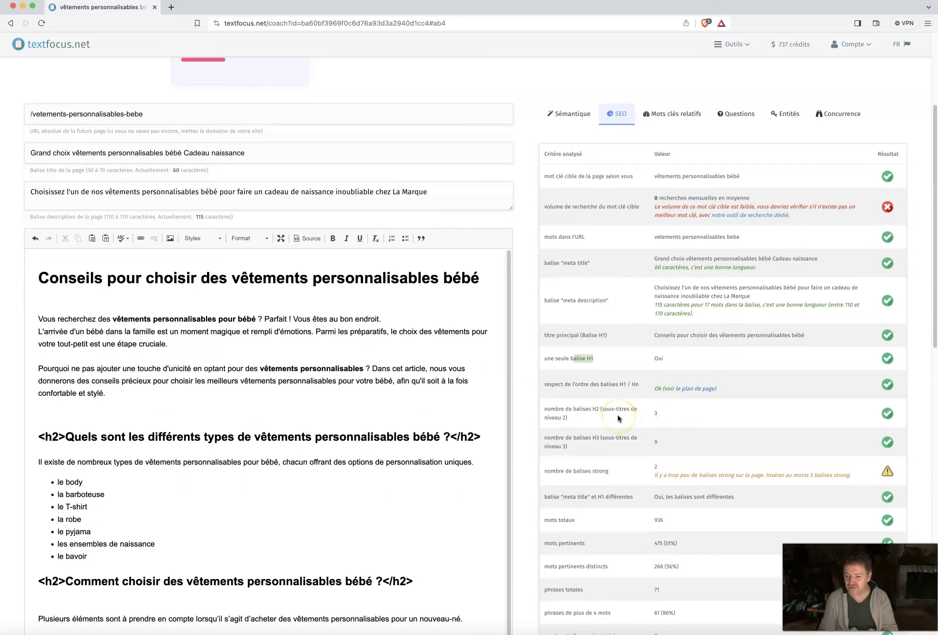
{"action": "scroll", "coordinate": [618, 415], "scroll_direction": "down", "scroll_amount": 3}
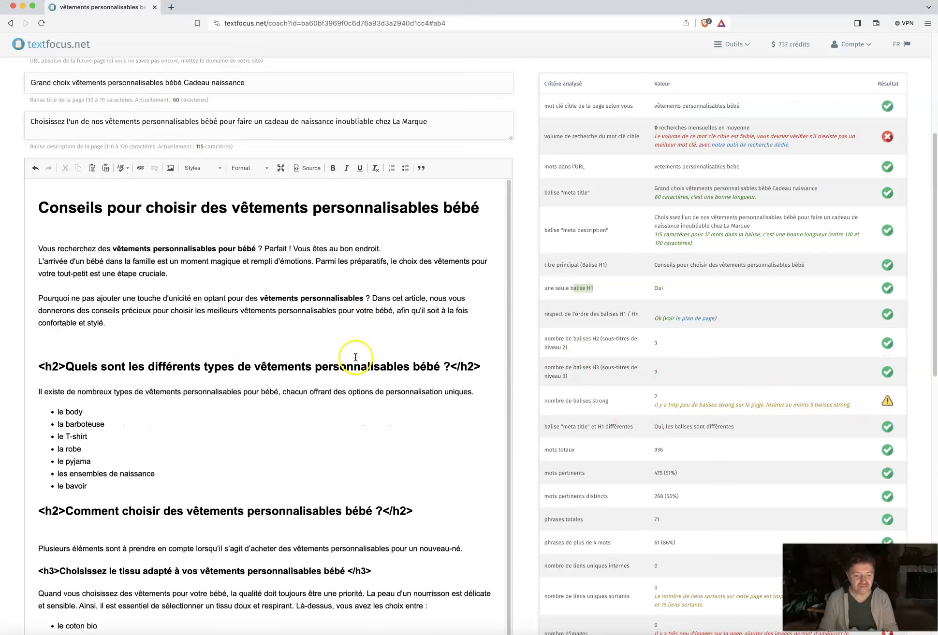
{"action": "scroll", "coordinate": [357, 358], "scroll_direction": "down", "scroll_amount": 10}
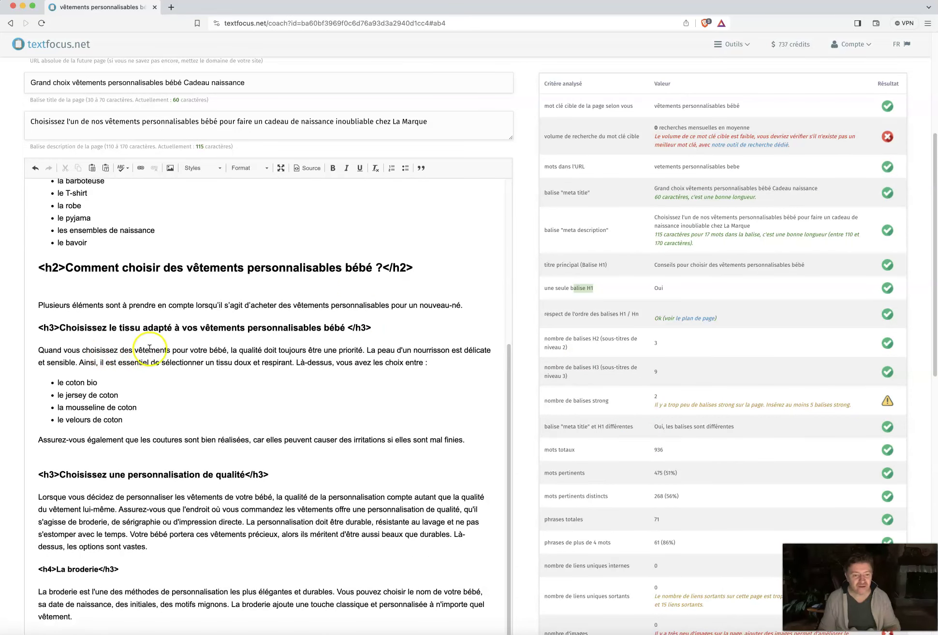
{"action": "double_click", "coordinate": [146, 350]}
{"action": "left_click", "coordinate": [225, 350], "text": "shift"}
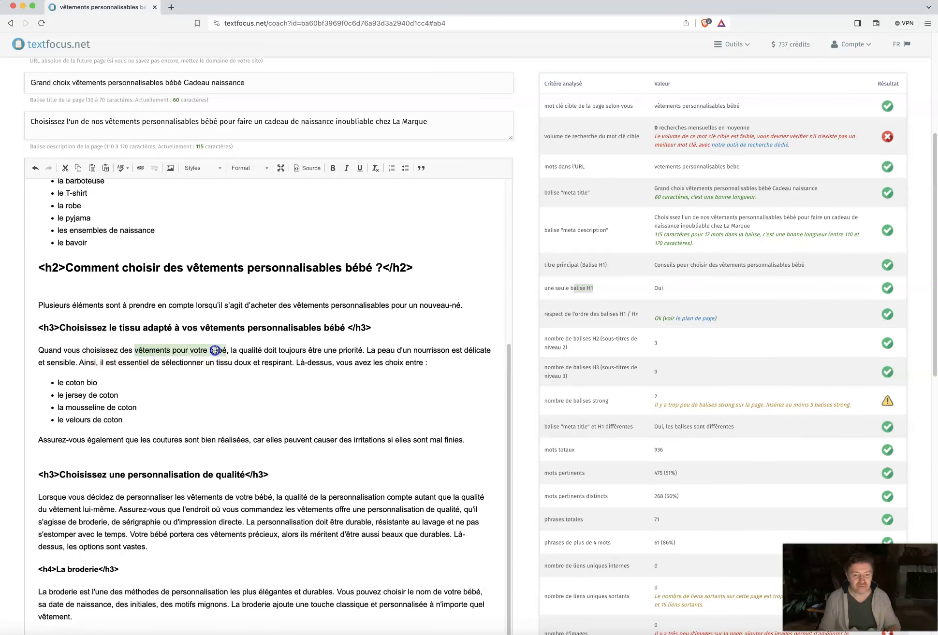
{"action": "left_click", "coordinate": [333, 168]}
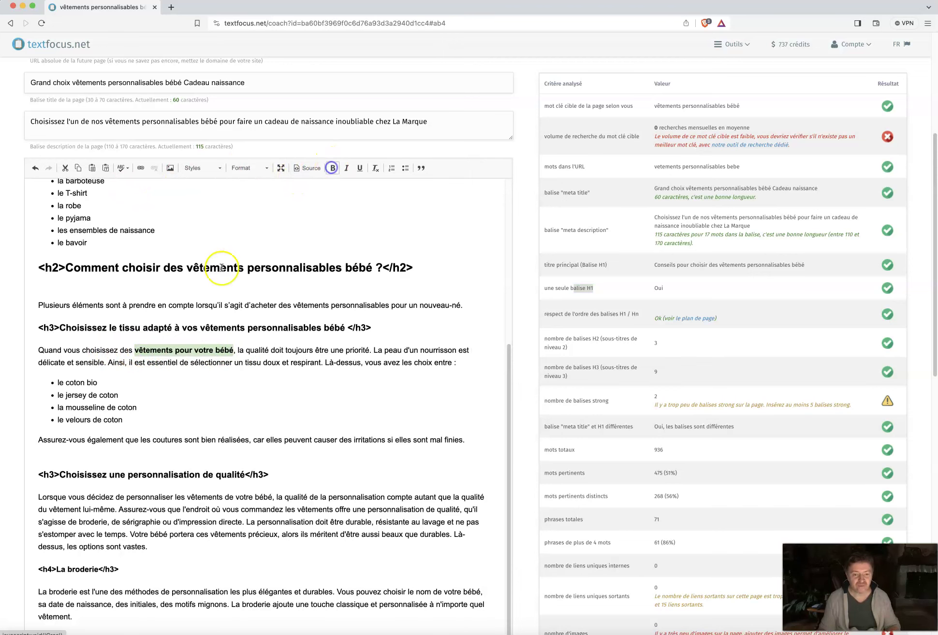
Step: Insert "de naissance" after "vêtements" in the bolded phrase so it reads "vêtements de naissance pour votre bébé"
{"action": "left_click", "coordinate": [176, 350]}
{"action": "type", "text": "de naiss"}
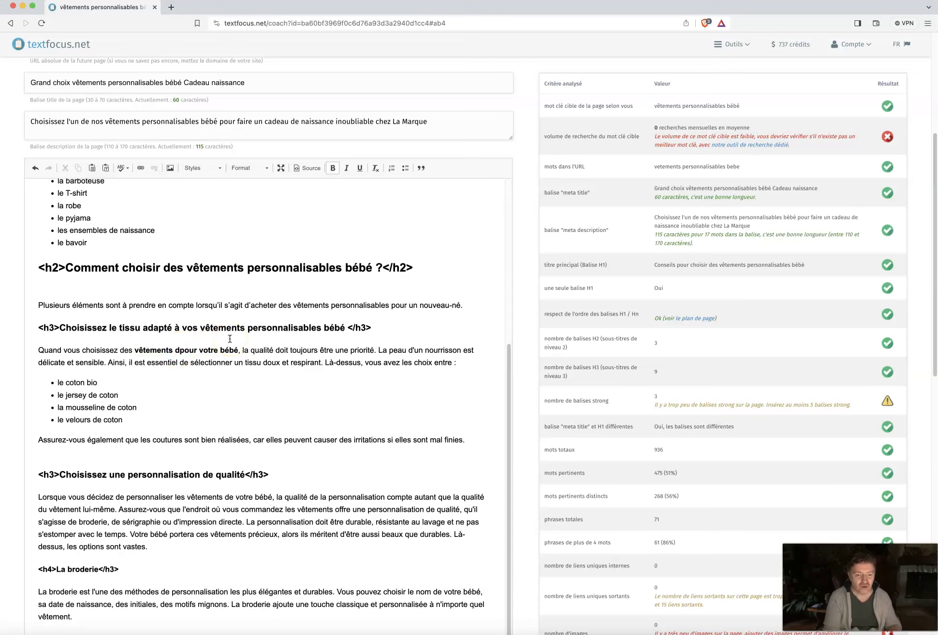
{"action": "type", "text": "ance"}
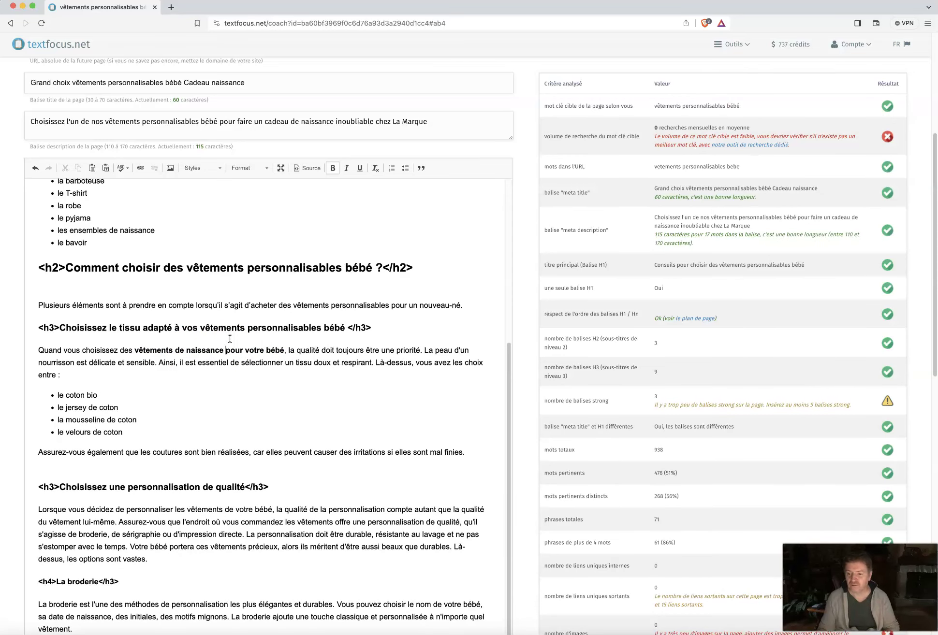
Step: Split the paragraph under "Choisissez une personnalisation de qualité" before "La personnalisation doit être durable", leaving a blank line between the parts
{"action": "scroll", "coordinate": [291, 425], "scroll_direction": "down", "scroll_amount": 5}
{"action": "left_click", "coordinate": [246, 370]}
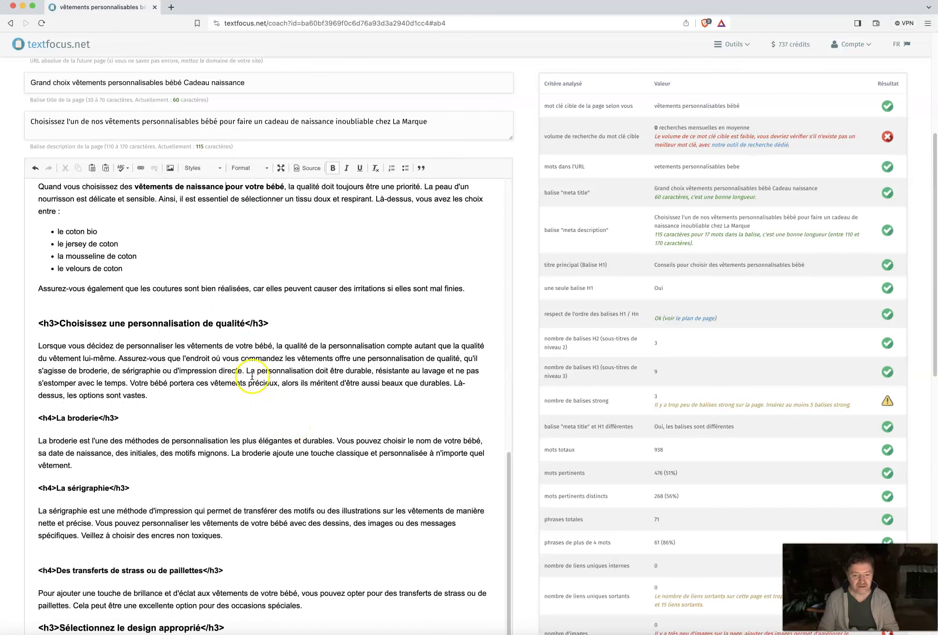
{"action": "key", "text": "Return"}
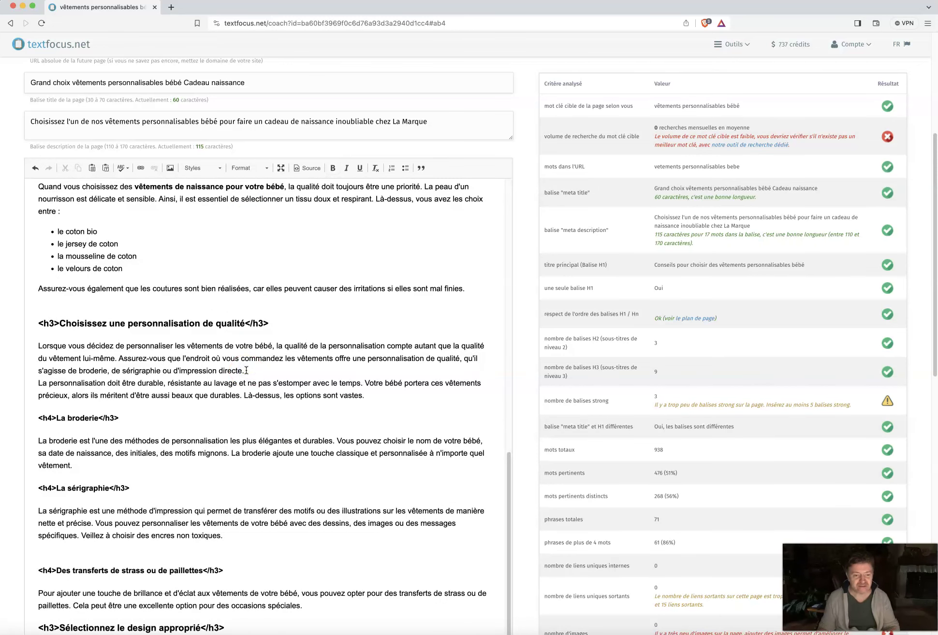
{"action": "key", "text": "Return"}
Step: Bold "personnaliser les vêtements de votre bébé" in the paragraph under "Choisissez une personnalisation de qualité"
{"action": "double_click", "coordinate": [142, 345]}
{"action": "left_click_drag", "start_coordinate": [199, 347], "coordinate": [270, 345]}
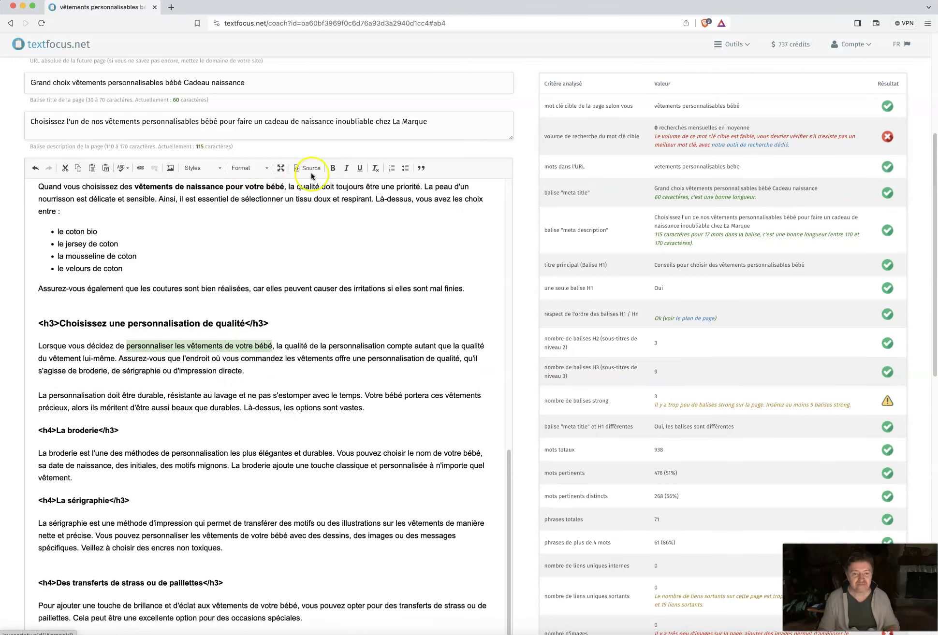
{"action": "left_click", "coordinate": [332, 167]}
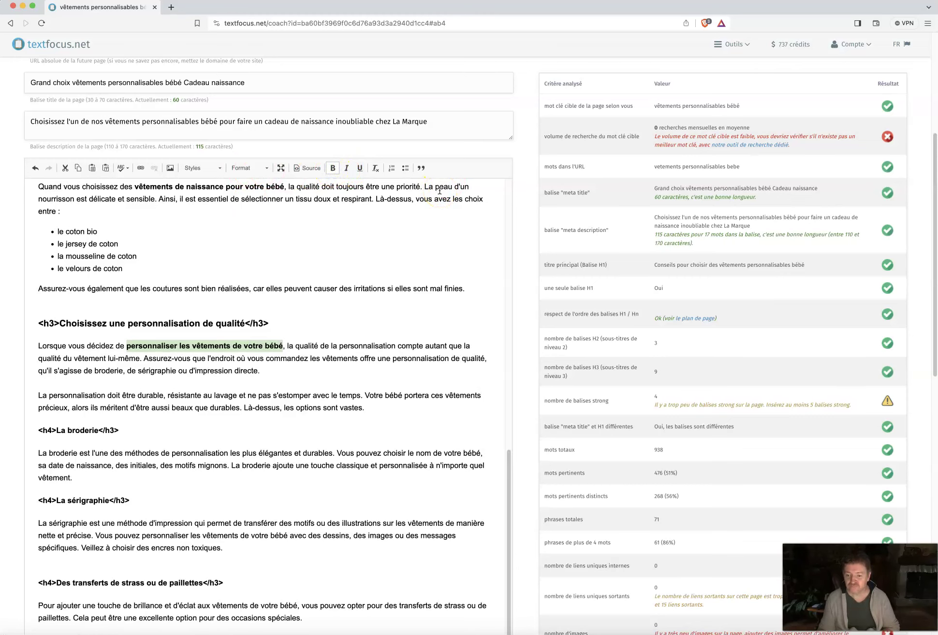
Step: Check the SEO score and the remaining SEO criteria for strong tags, word and sentence counts, links and images
{"action": "scroll", "coordinate": [651, 304], "scroll_direction": "up", "scroll_amount": 5}
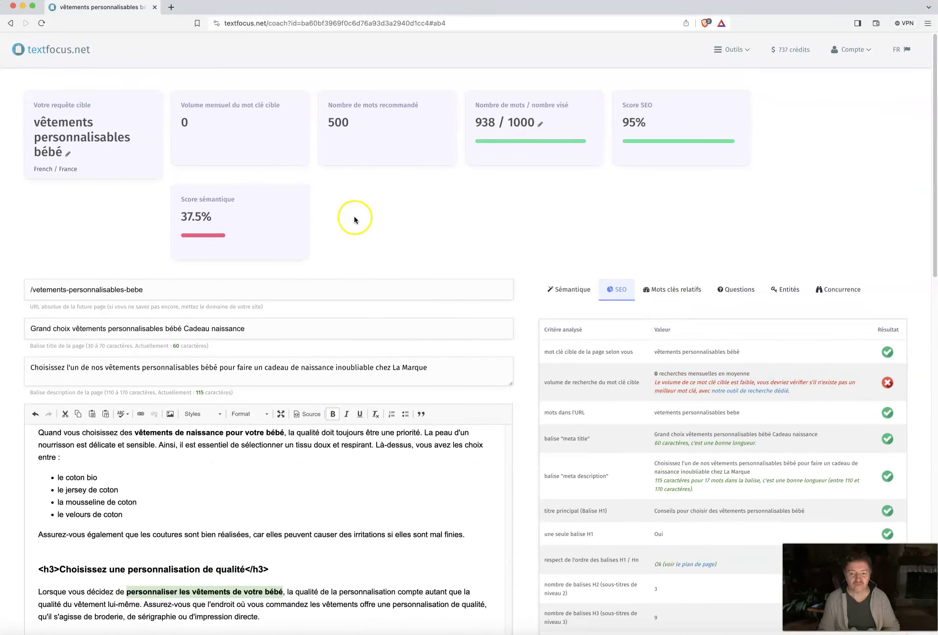
{"action": "scroll", "coordinate": [656, 346], "scroll_direction": "down", "scroll_amount": 4}
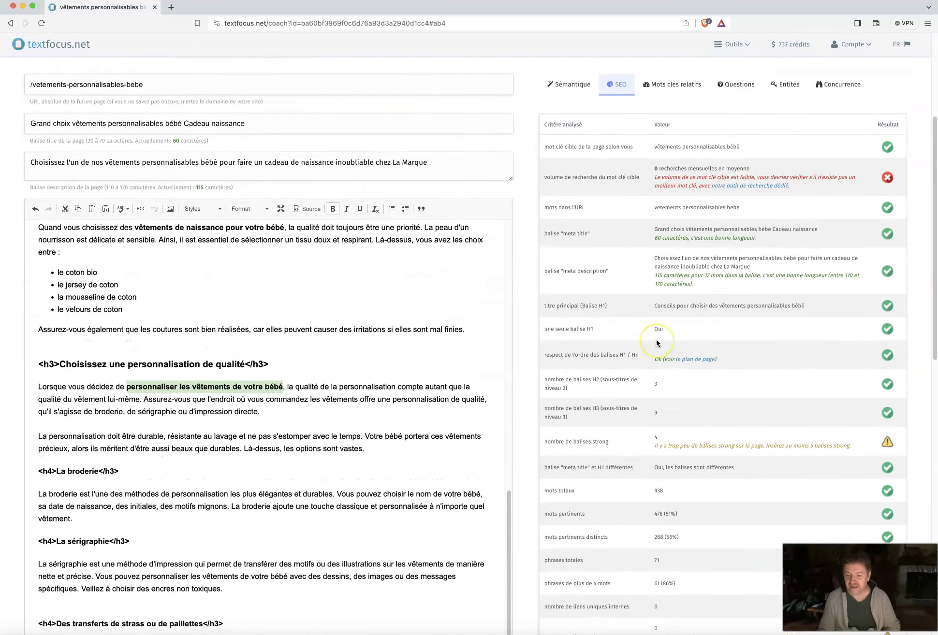
{"action": "scroll", "coordinate": [655, 339], "scroll_direction": "down", "scroll_amount": 1}
{"action": "left_click", "coordinate": [242, 330]}
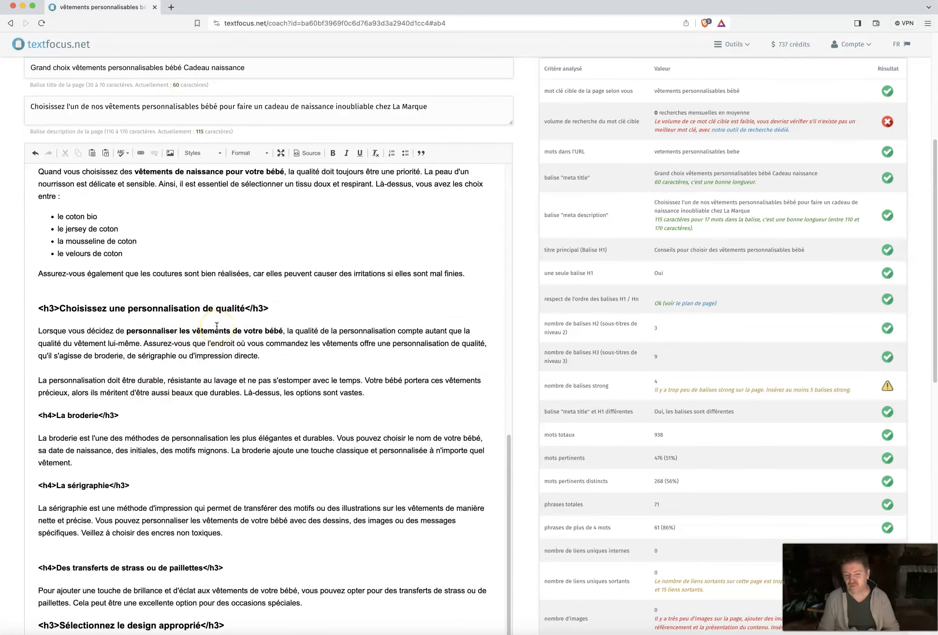
{"action": "left_click", "coordinate": [231, 333]}
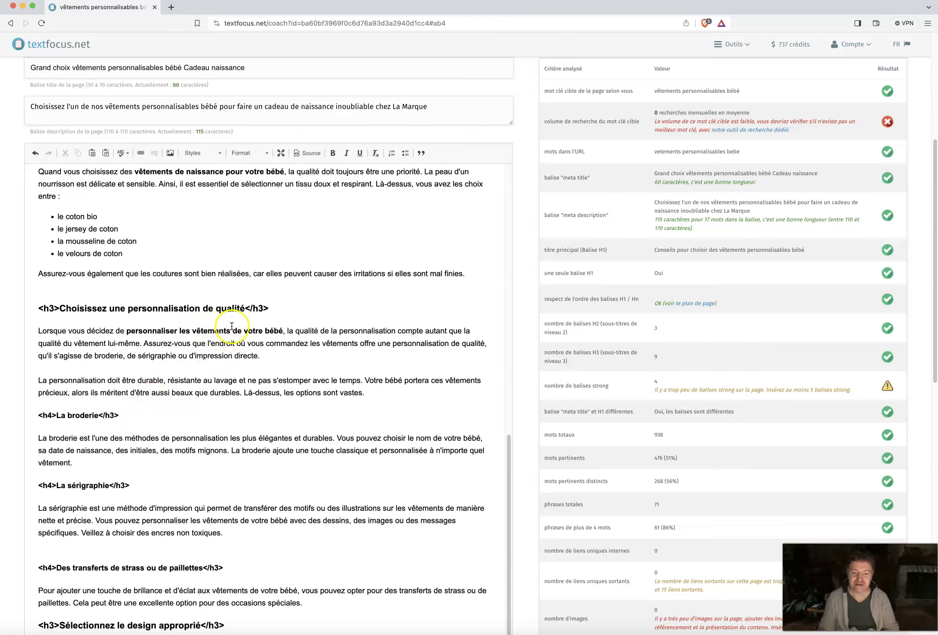
{"action": "left_click", "coordinate": [337, 382]}
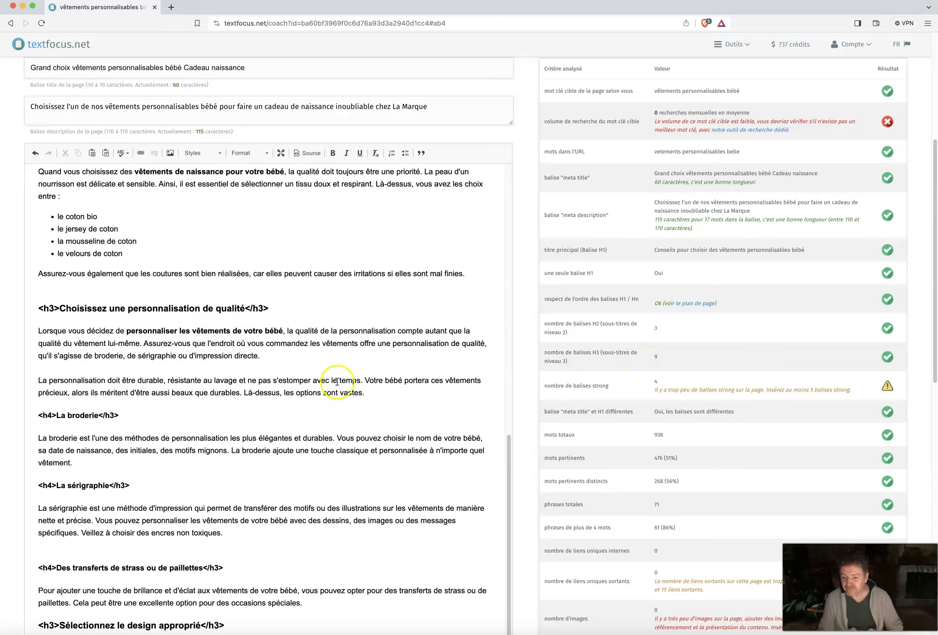
{"action": "scroll", "coordinate": [607, 389], "scroll_direction": "up", "scroll_amount": 1}
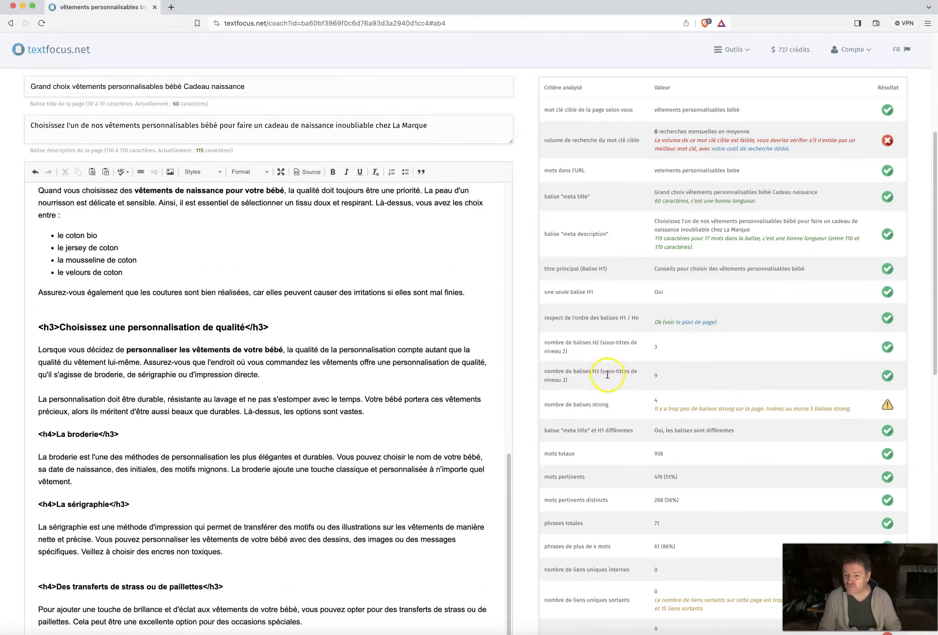
{"action": "scroll", "coordinate": [641, 394], "scroll_direction": "down", "scroll_amount": 3}
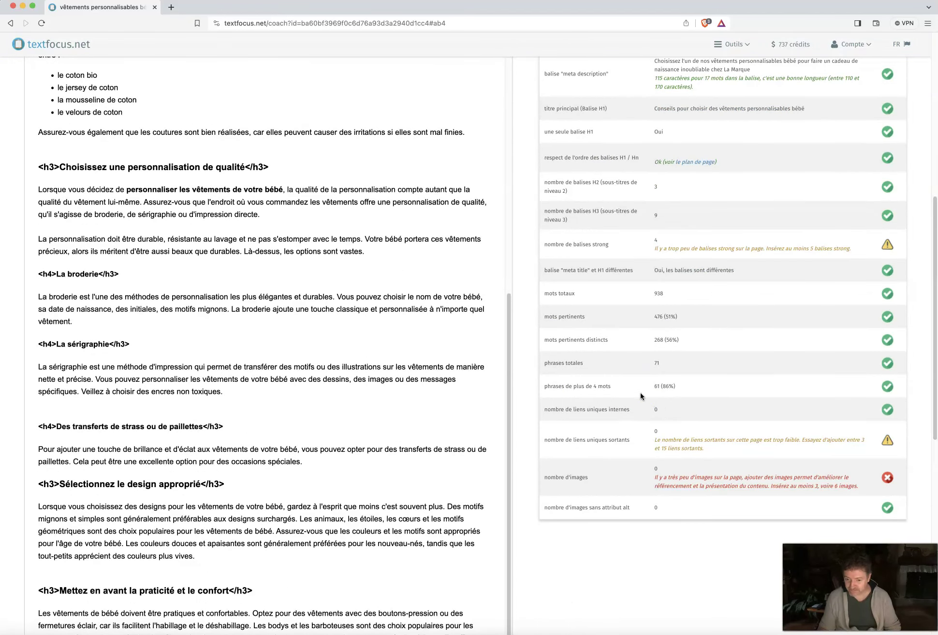
{"action": "scroll", "coordinate": [641, 393], "scroll_direction": "down", "scroll_amount": 1}
{"action": "left_click_drag", "start_coordinate": [586, 425], "coordinate": [674, 415]}
{"action": "left_click_drag", "start_coordinate": [544, 425], "coordinate": [627, 426]}
Step: Open the semantic suggestions and compare the recommended expressions and their ideal occurrences with the article text
{"action": "scroll", "coordinate": [631, 426], "scroll_direction": "up", "scroll_amount": 10}
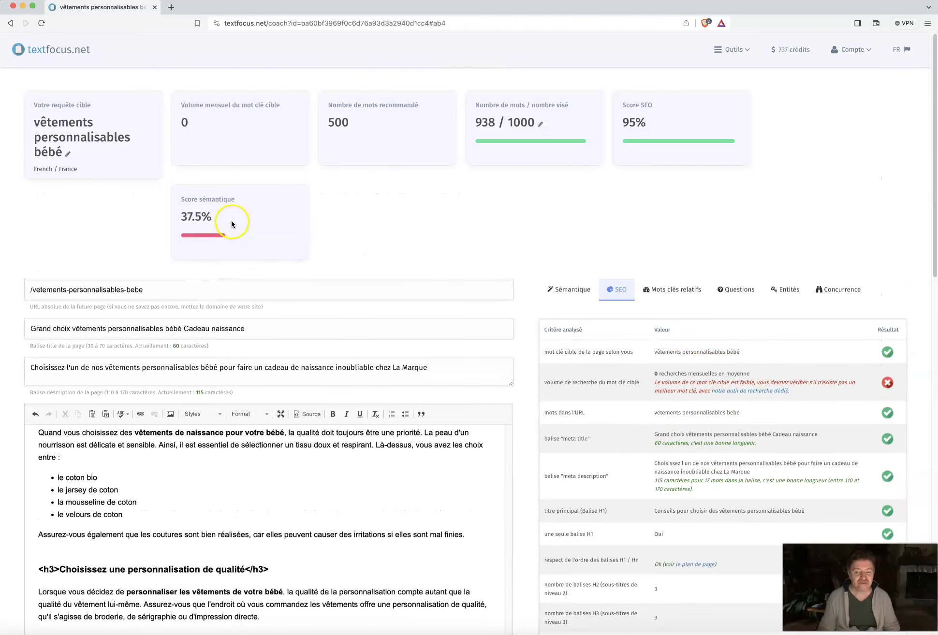
{"action": "left_click", "coordinate": [572, 289]}
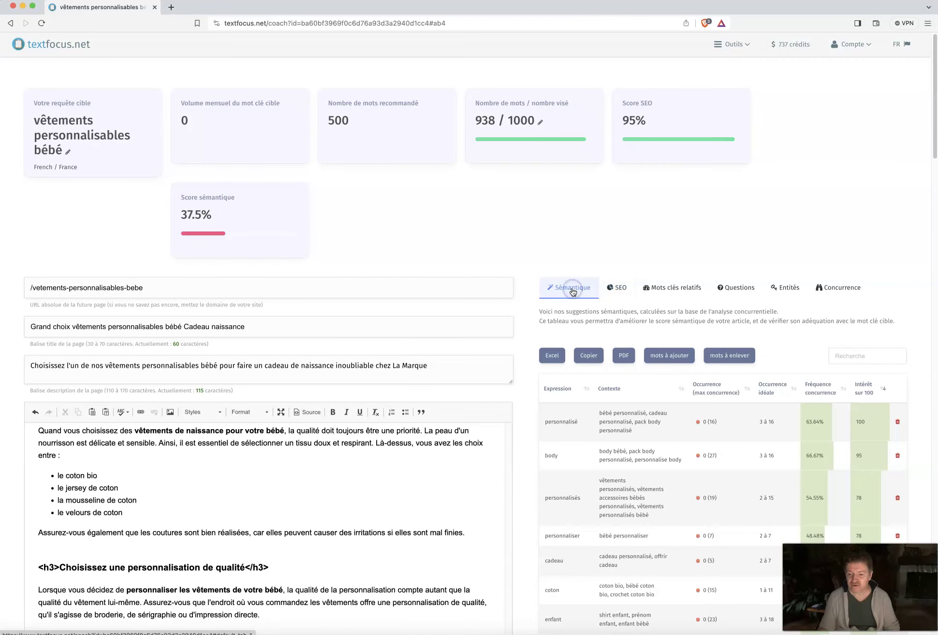
{"action": "scroll", "coordinate": [573, 292], "scroll_direction": "down", "scroll_amount": 2}
{"action": "scroll", "coordinate": [357, 370], "scroll_direction": "up", "scroll_amount": 2}
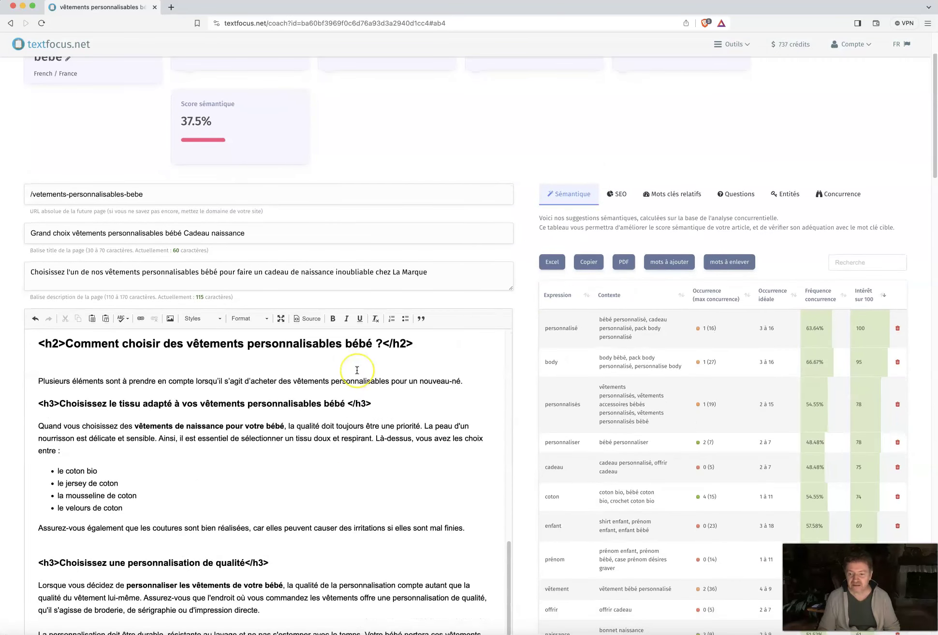
{"action": "scroll", "coordinate": [357, 371], "scroll_direction": "up", "scroll_amount": 3}
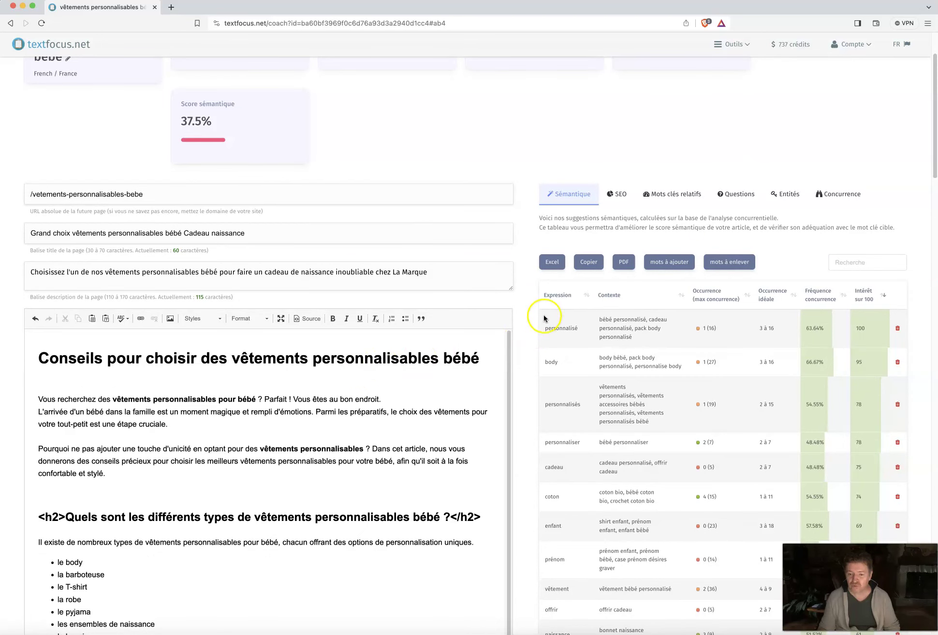
{"action": "scroll", "coordinate": [533, 317], "scroll_direction": "down", "scroll_amount": 2}
{"action": "scroll", "coordinate": [533, 317], "scroll_direction": "down", "scroll_amount": 1}
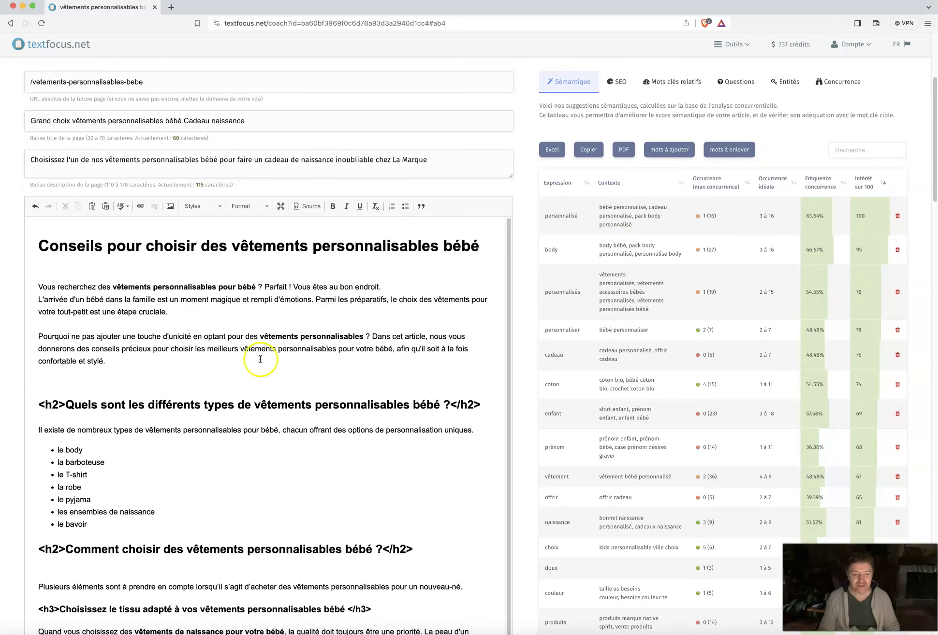
{"action": "scroll", "coordinate": [526, 379], "scroll_direction": "down", "scroll_amount": 3}
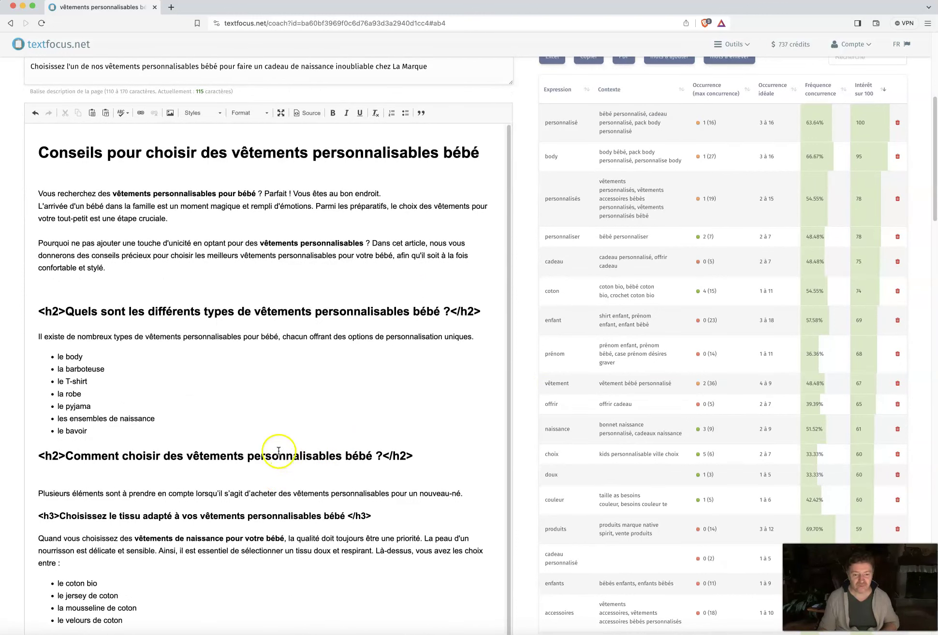
Step: Replace "personnalisables" with "personnalisés pour son" in the "Comment choisir des vêtements" H2 heading and check the semantic score
{"action": "double_click", "coordinate": [278, 454]}
{"action": "type", "text": "personn"}
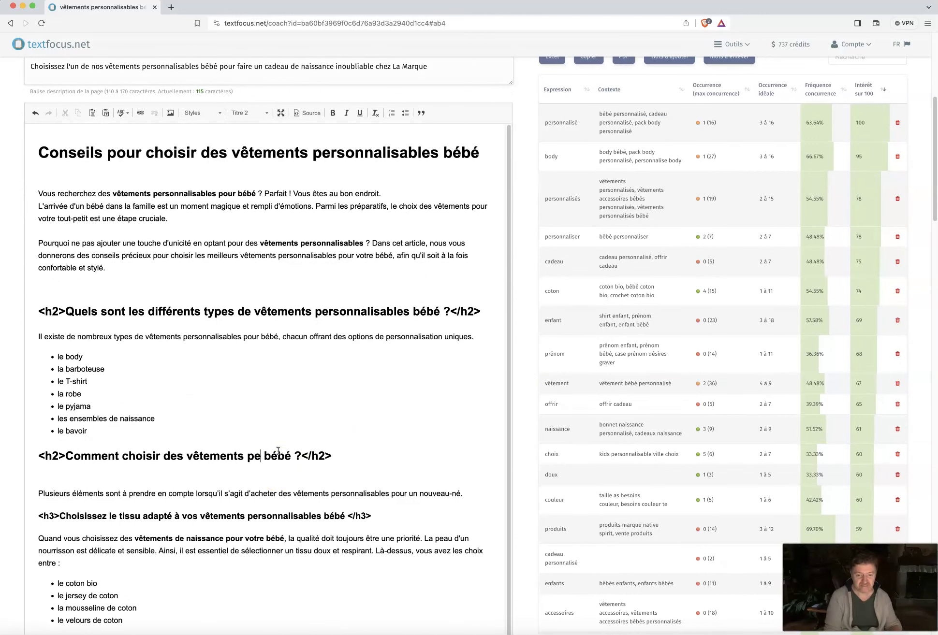
{"action": "type", "text": "alisés"}
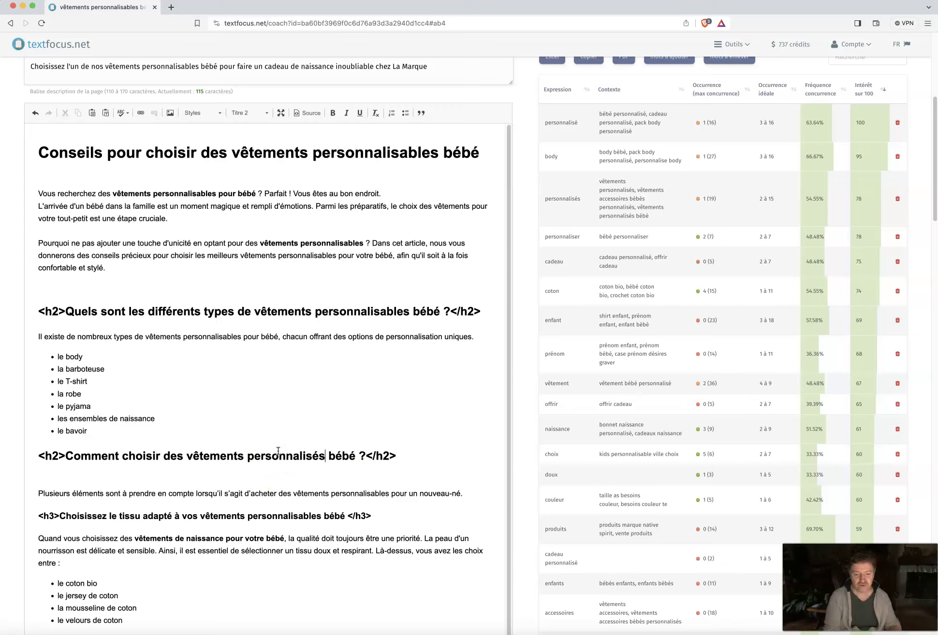
{"action": "type", "text": " pour son"}
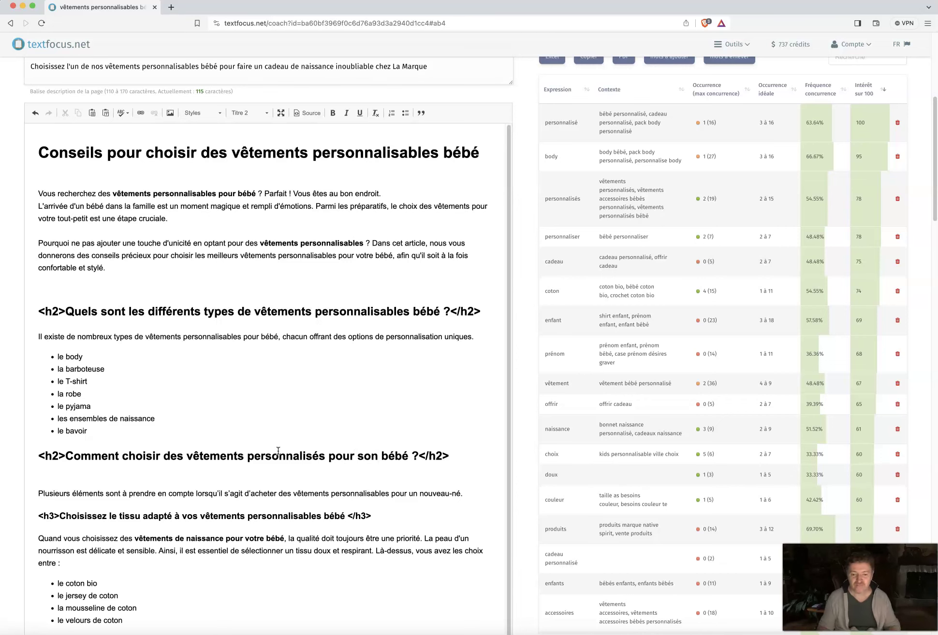
{"action": "scroll", "coordinate": [576, 358], "scroll_direction": "up", "scroll_amount": 6}
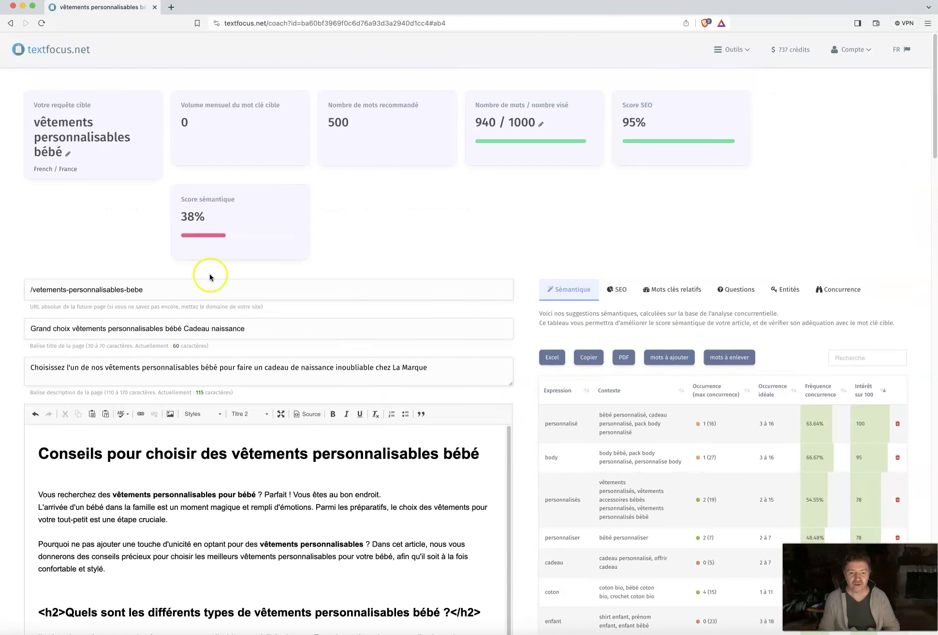
{"action": "left_click_drag", "start_coordinate": [180, 216], "coordinate": [209, 217]}
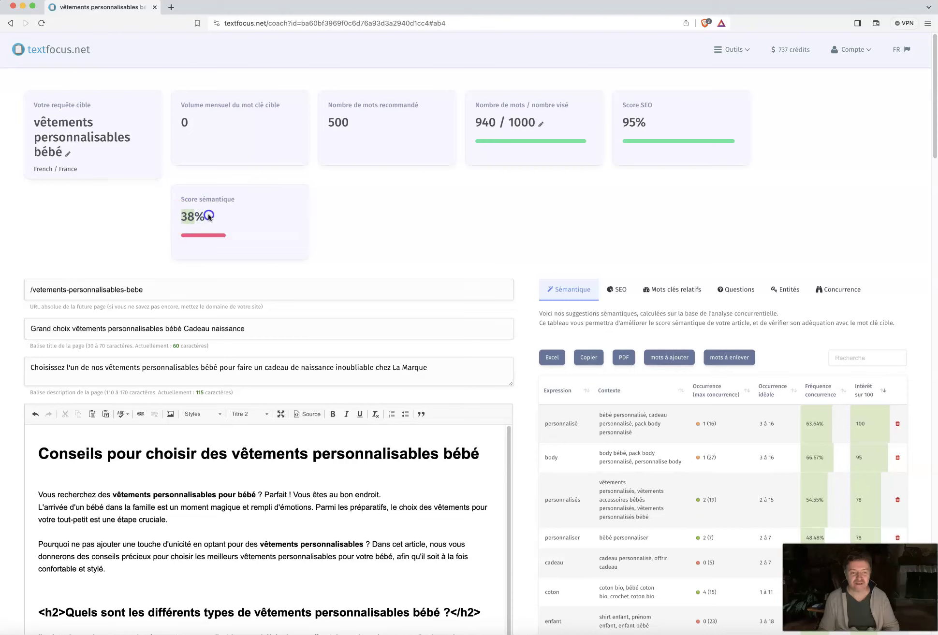
Step: Add "pour faire un cadeau de naissance" before the question mark in the "Comment choisir des vêtements personnalisés pour son bébé" heading
{"action": "scroll", "coordinate": [300, 280], "scroll_direction": "down", "scroll_amount": 1}
{"action": "scroll", "coordinate": [300, 282], "scroll_direction": "down", "scroll_amount": 3}
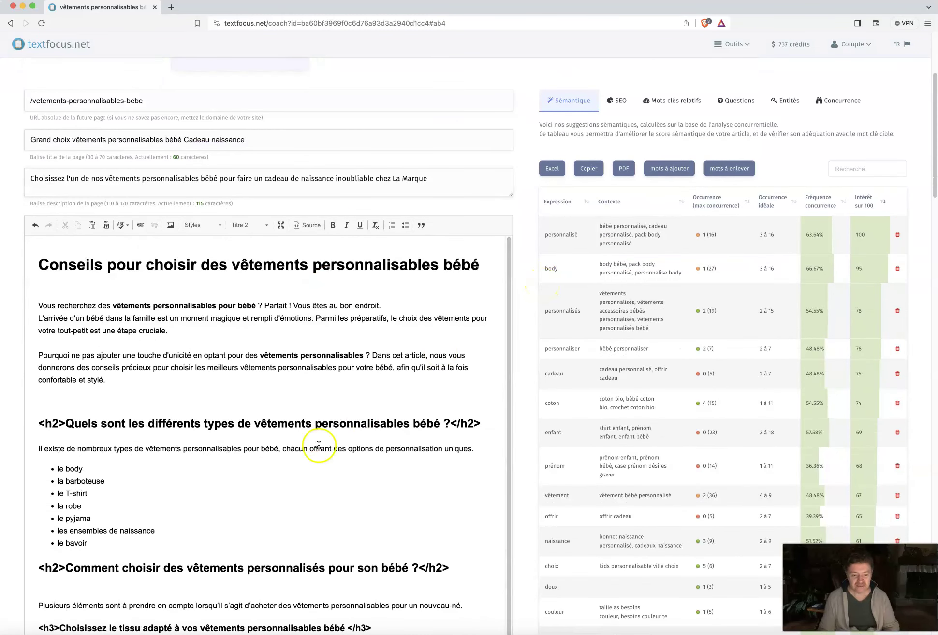
{"action": "scroll", "coordinate": [324, 413], "scroll_direction": "down", "scroll_amount": 1}
{"action": "left_click", "coordinate": [412, 555]}
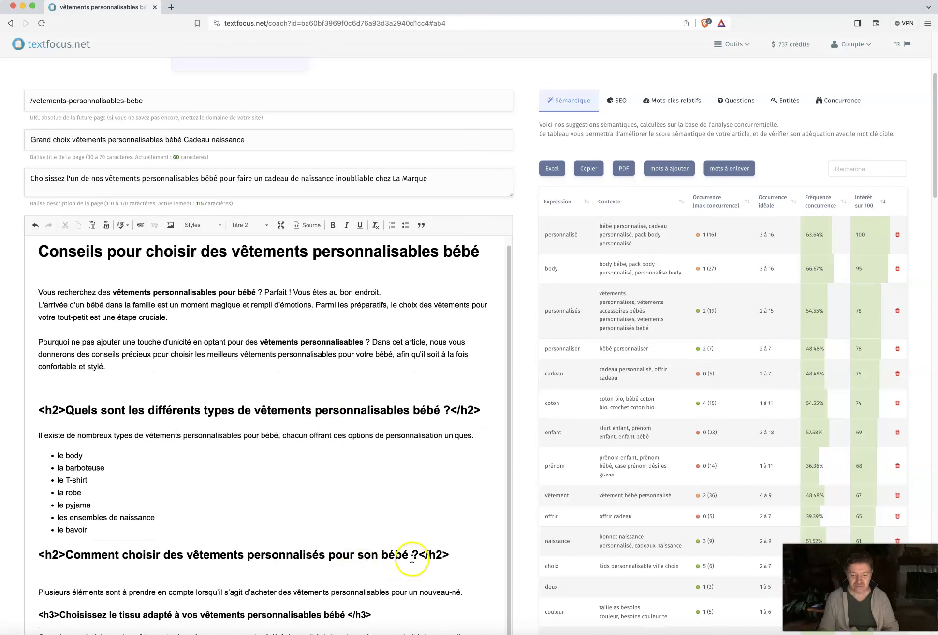
{"action": "type", "text": "pour faire un ca"}
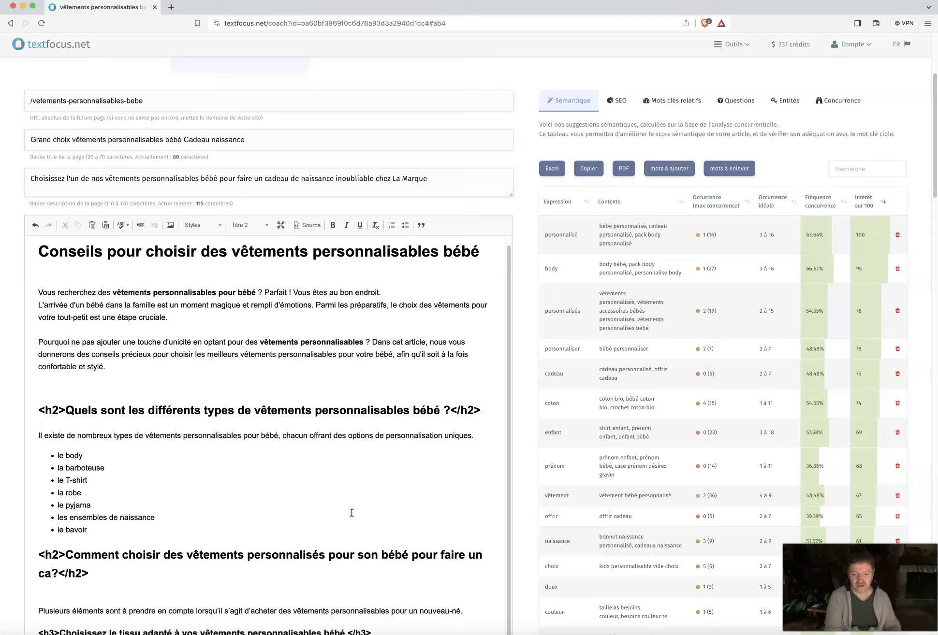
{"action": "type", "text": "deau de naissance"}
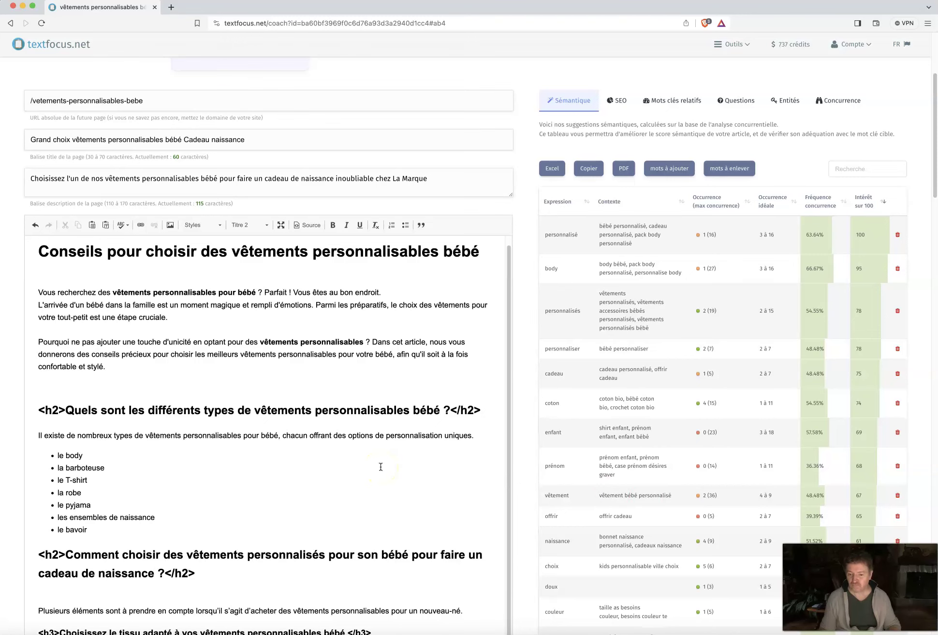
Step: Review the suggested expressions in the semantic table against their ideal occurrences and recheck the semantic score
{"action": "scroll", "coordinate": [575, 480], "scroll_direction": "down", "scroll_amount": 3}
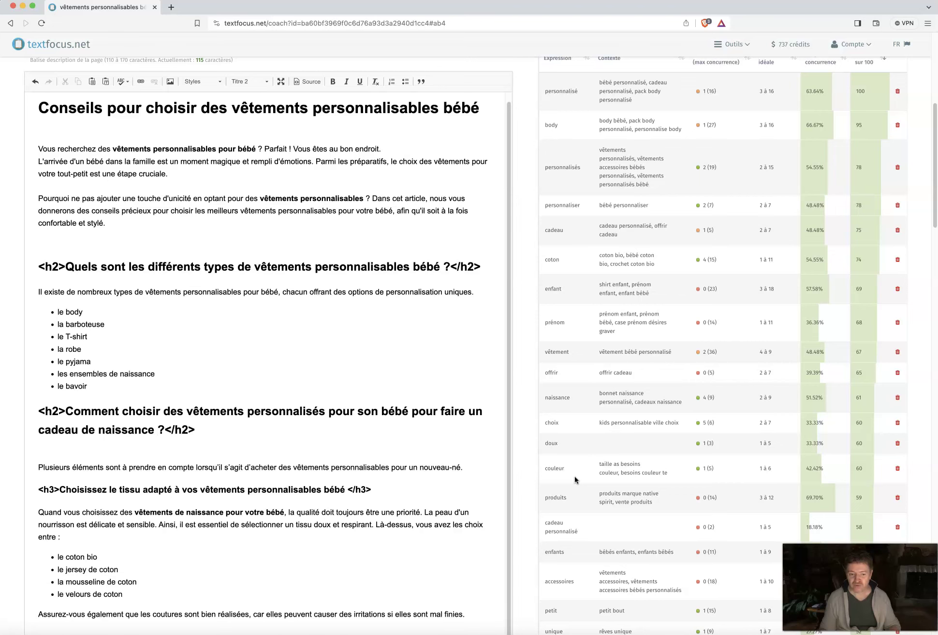
{"action": "scroll", "coordinate": [574, 480], "scroll_direction": "down", "scroll_amount": 1}
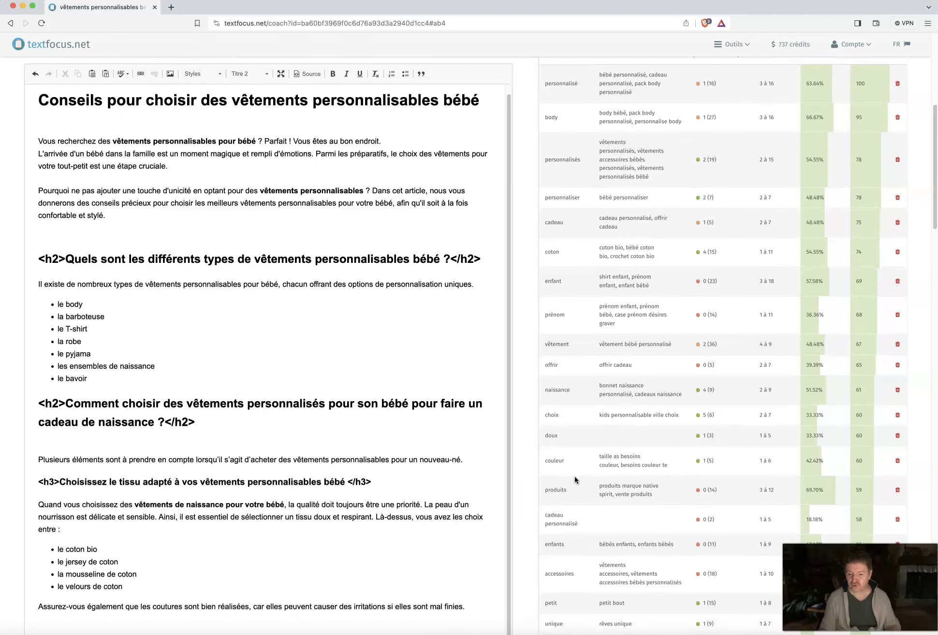
{"action": "scroll", "coordinate": [575, 480], "scroll_direction": "down", "scroll_amount": 2}
{"action": "scroll", "coordinate": [574, 481], "scroll_direction": "down", "scroll_amount": 2}
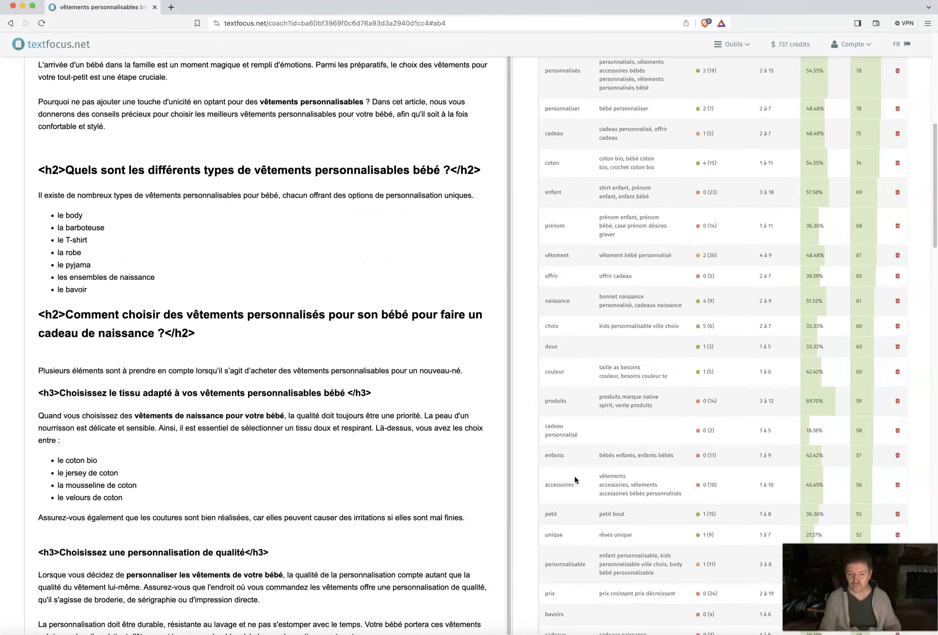
{"action": "scroll", "coordinate": [575, 480], "scroll_direction": "down", "scroll_amount": 4}
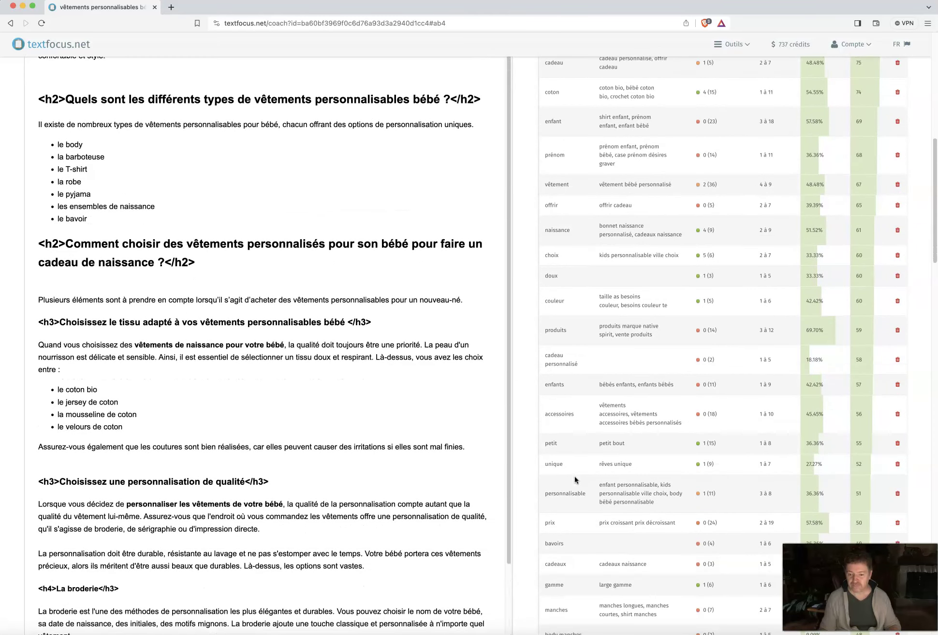
{"action": "scroll", "coordinate": [575, 480], "scroll_direction": "down", "scroll_amount": 4}
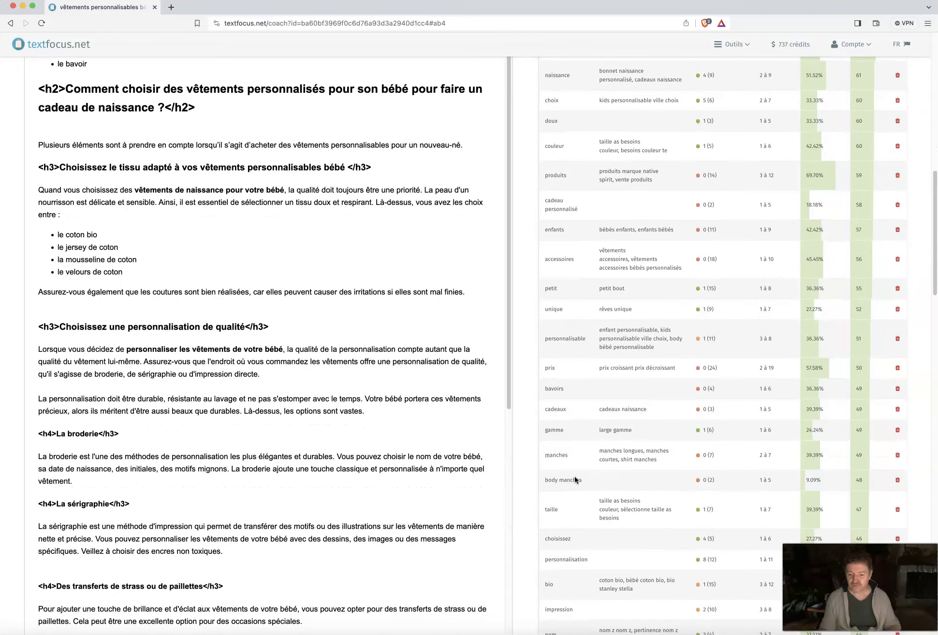
{"action": "scroll", "coordinate": [575, 480], "scroll_direction": "down", "scroll_amount": 4}
{"action": "scroll", "coordinate": [556, 493], "scroll_direction": "up", "scroll_amount": 10}
{"action": "left_click", "coordinate": [539, 507]}
{"action": "scroll", "coordinate": [539, 507], "scroll_direction": "up", "scroll_amount": 20}
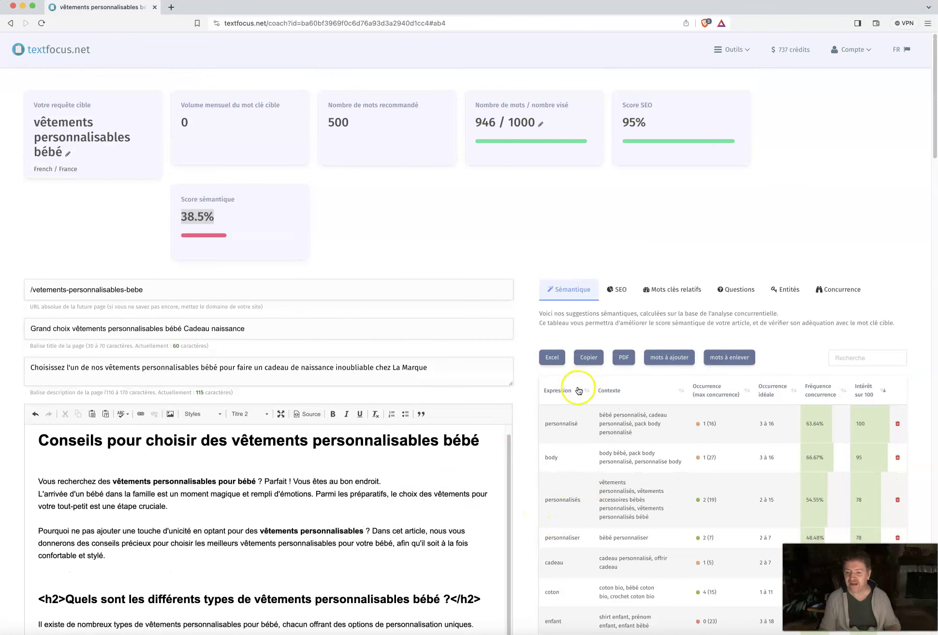
Step: Examine the "personnalisé" and "body" suggestions, the context phrases for "personnalisé" and the overall semantic score
{"action": "scroll", "coordinate": [611, 255], "scroll_direction": "down", "scroll_amount": 3}
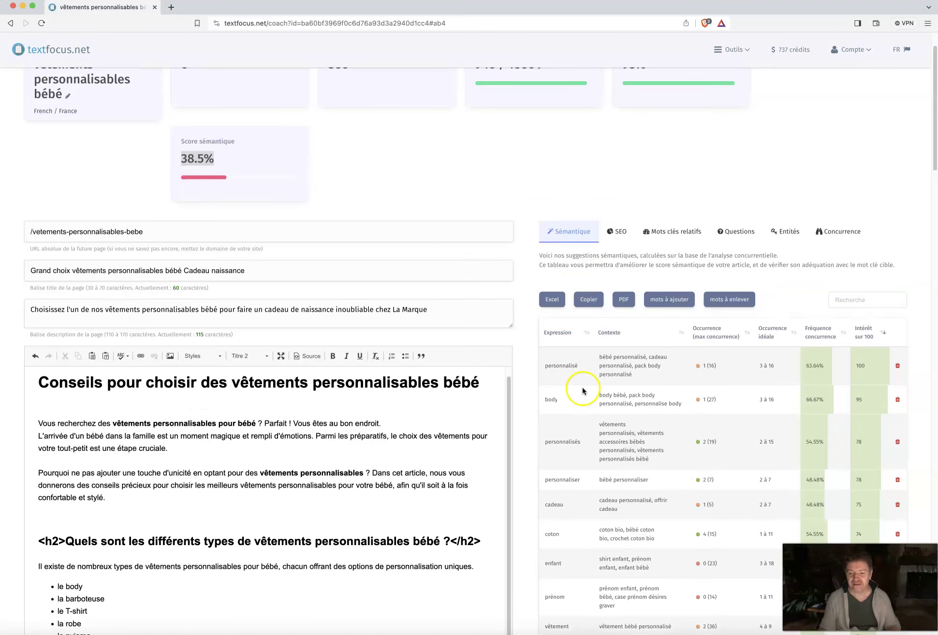
{"action": "scroll", "coordinate": [589, 391], "scroll_direction": "down", "scroll_amount": 4}
{"action": "double_click", "coordinate": [548, 261]}
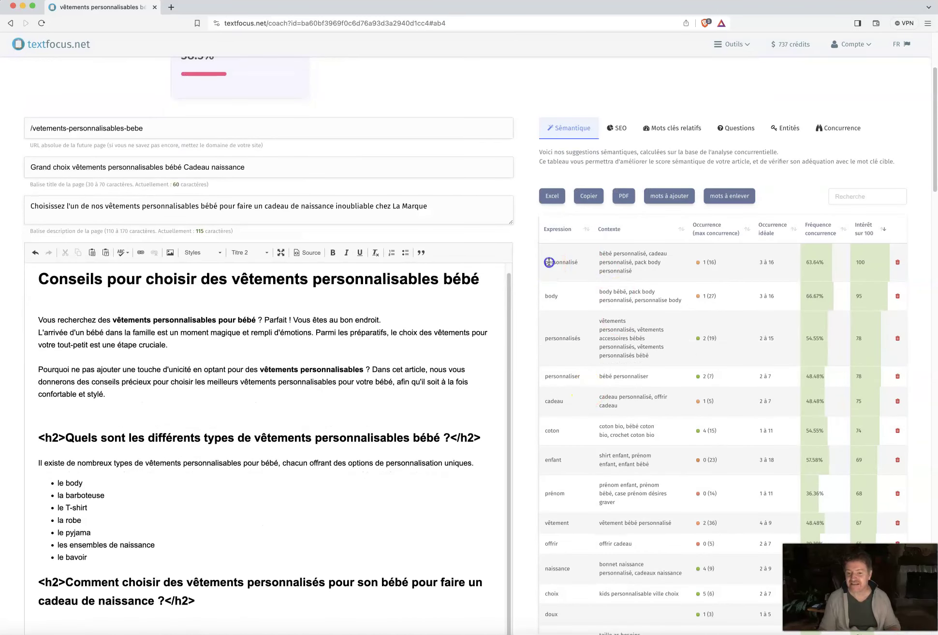
{"action": "double_click", "coordinate": [548, 294]}
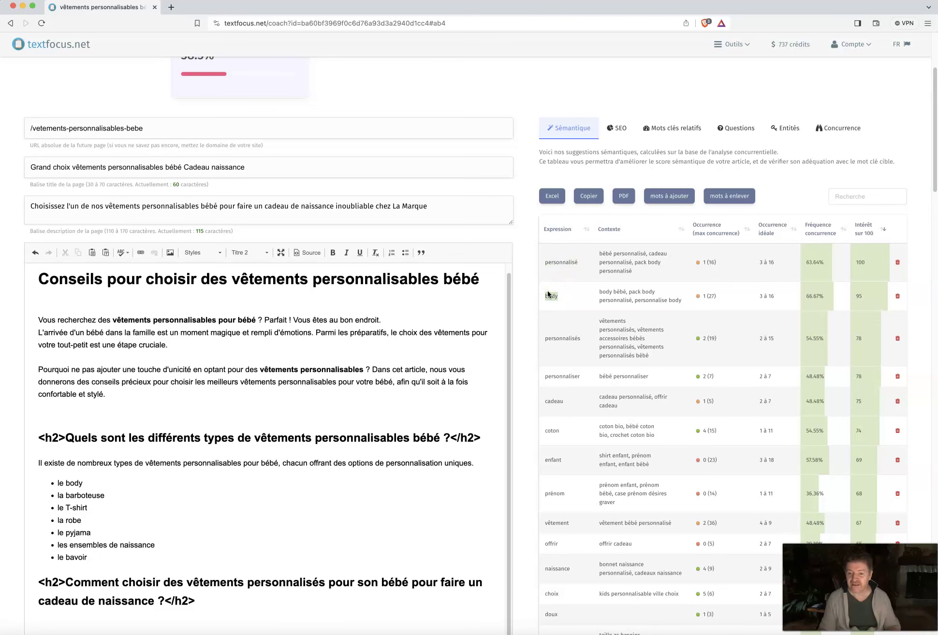
{"action": "triple_click", "coordinate": [635, 271]}
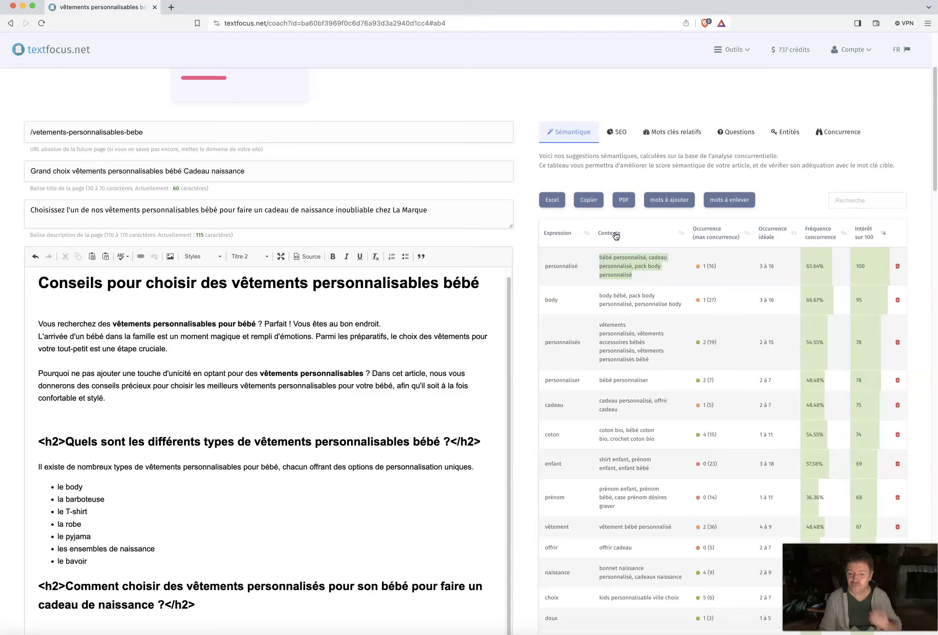
{"action": "scroll", "coordinate": [668, 325], "scroll_direction": "up", "scroll_amount": 3}
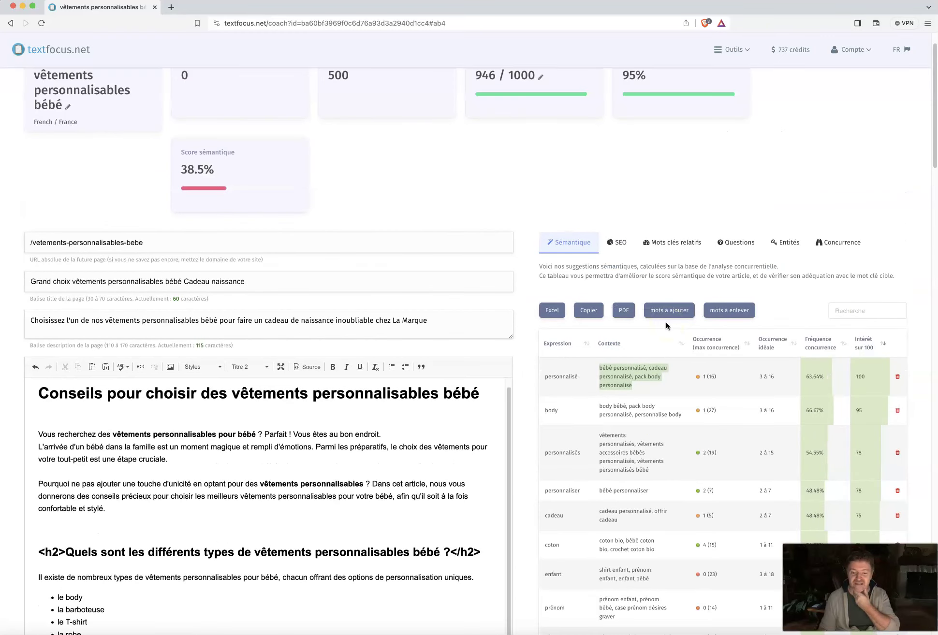
{"action": "scroll", "coordinate": [377, 441], "scroll_direction": "up", "scroll_amount": 3}
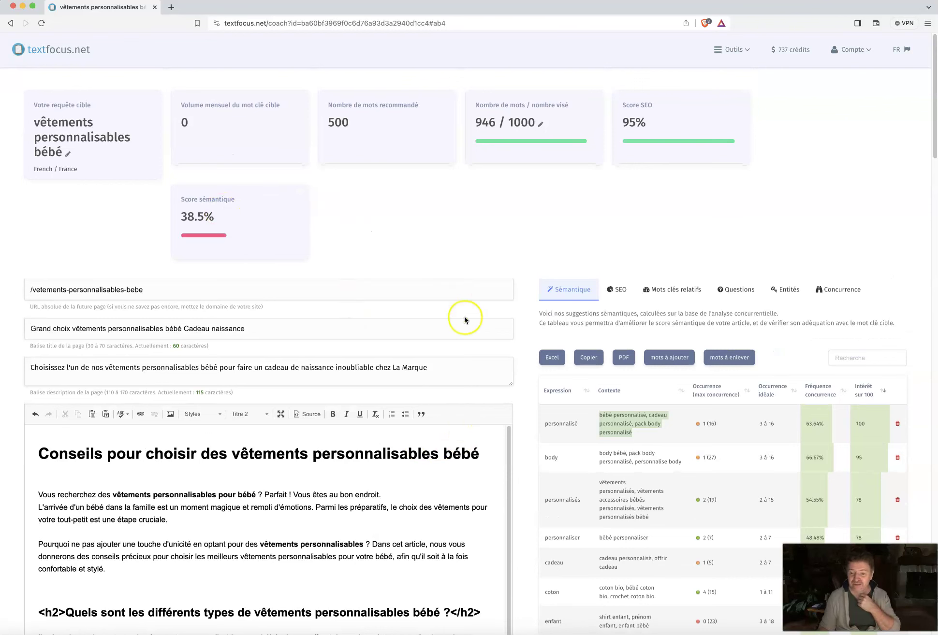
Step: Add "pour l'enfant" at the end of the "Choisissez une personnalisation de qualité" H3 heading
{"action": "scroll", "coordinate": [476, 369], "scroll_direction": "down", "scroll_amount": 3}
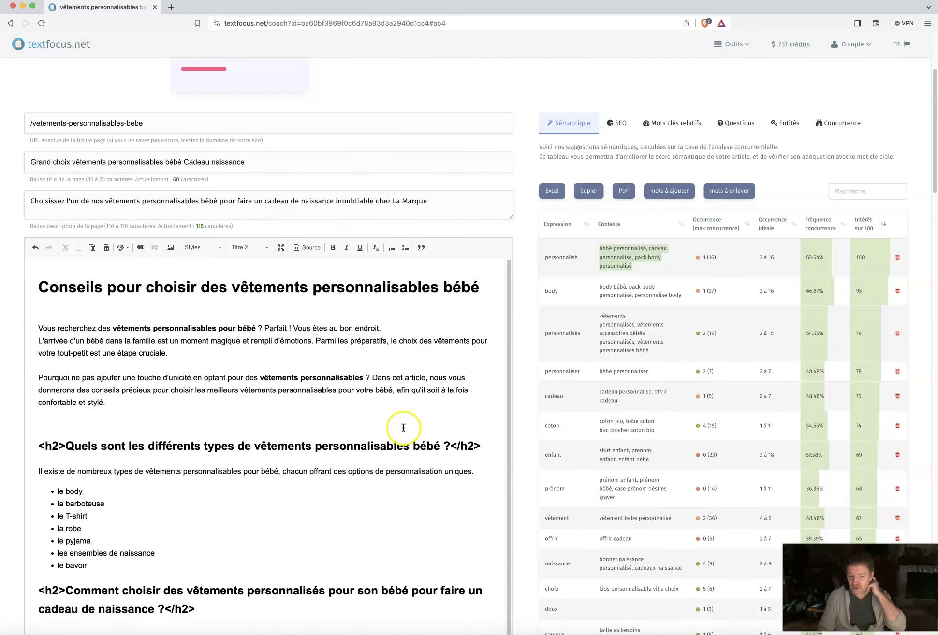
{"action": "left_click", "coordinate": [441, 446]}
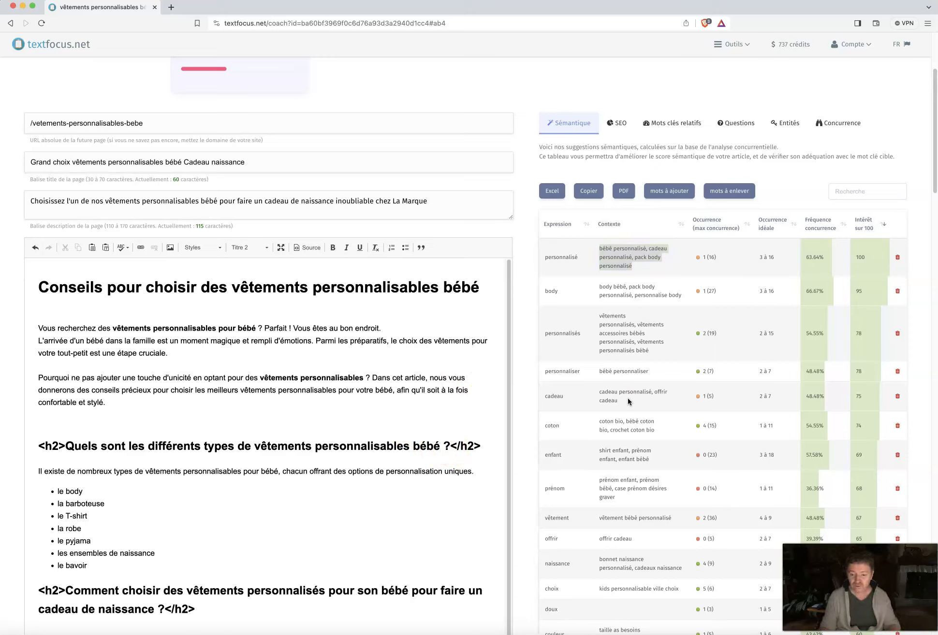
{"action": "scroll", "coordinate": [629, 401], "scroll_direction": "down", "scroll_amount": 5}
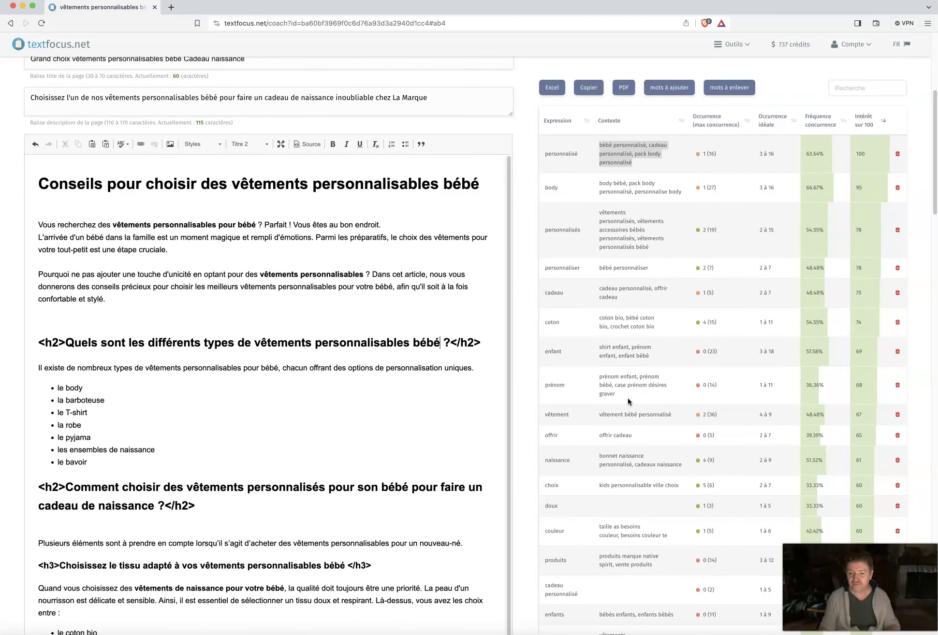
{"action": "scroll", "coordinate": [628, 401], "scroll_direction": "down", "scroll_amount": 3}
{"action": "scroll", "coordinate": [629, 401], "scroll_direction": "up", "scroll_amount": 1}
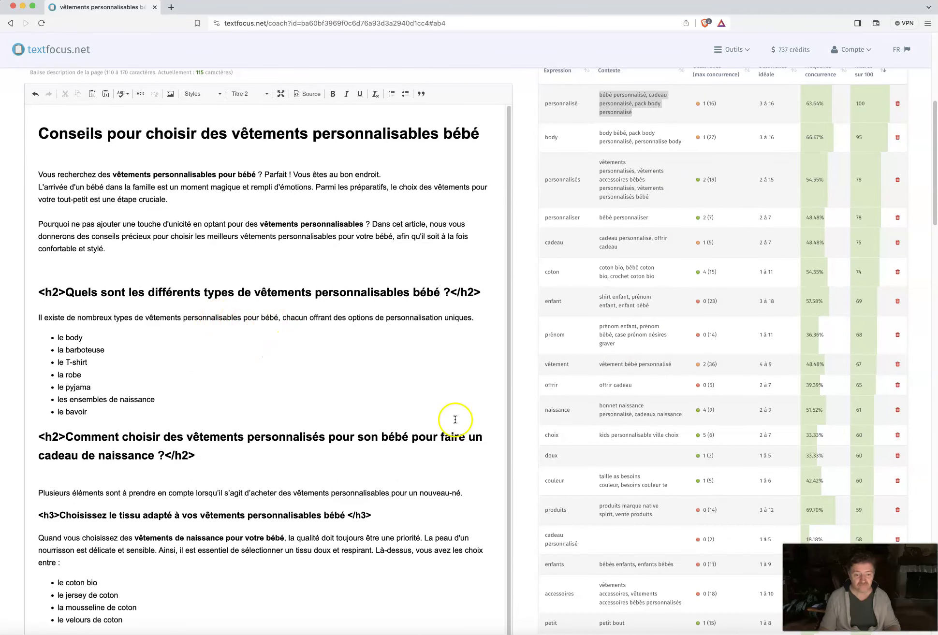
{"action": "scroll", "coordinate": [540, 392], "scroll_direction": "down", "scroll_amount": 1}
{"action": "scroll", "coordinate": [541, 400], "scroll_direction": "down", "scroll_amount": 1}
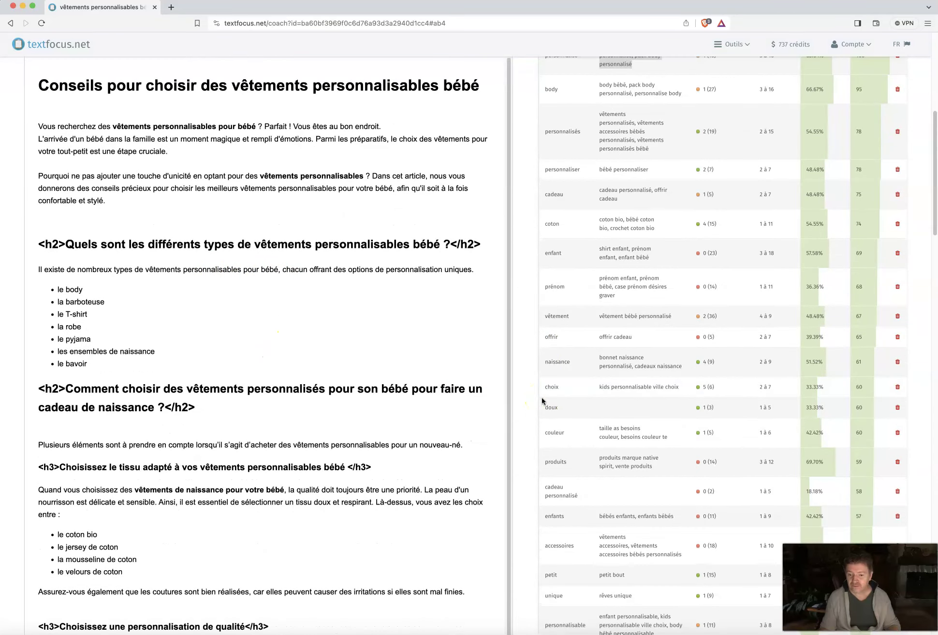
{"action": "scroll", "coordinate": [541, 401], "scroll_direction": "down", "scroll_amount": 5}
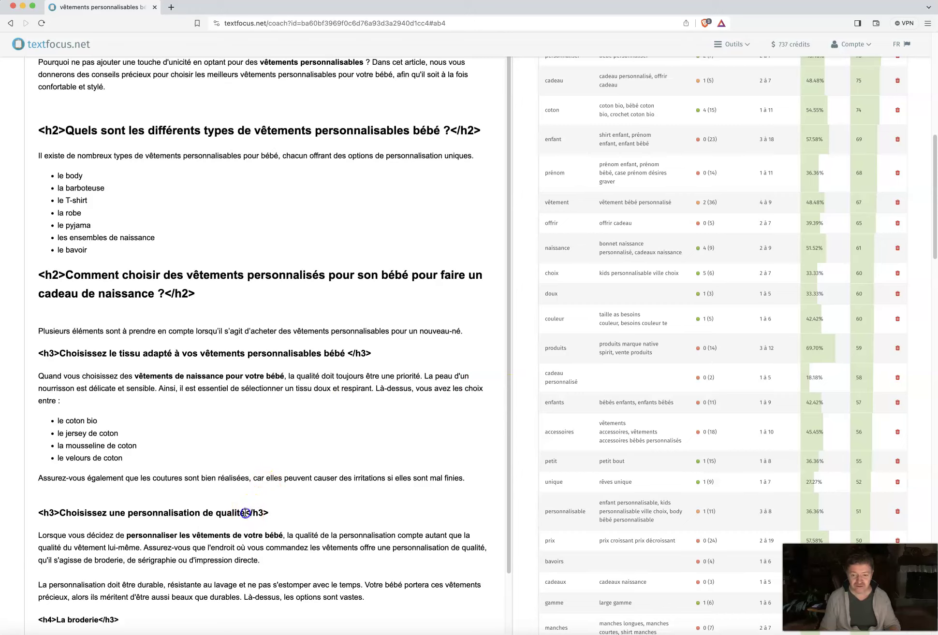
{"action": "type", "text": "pour l'enfant"}
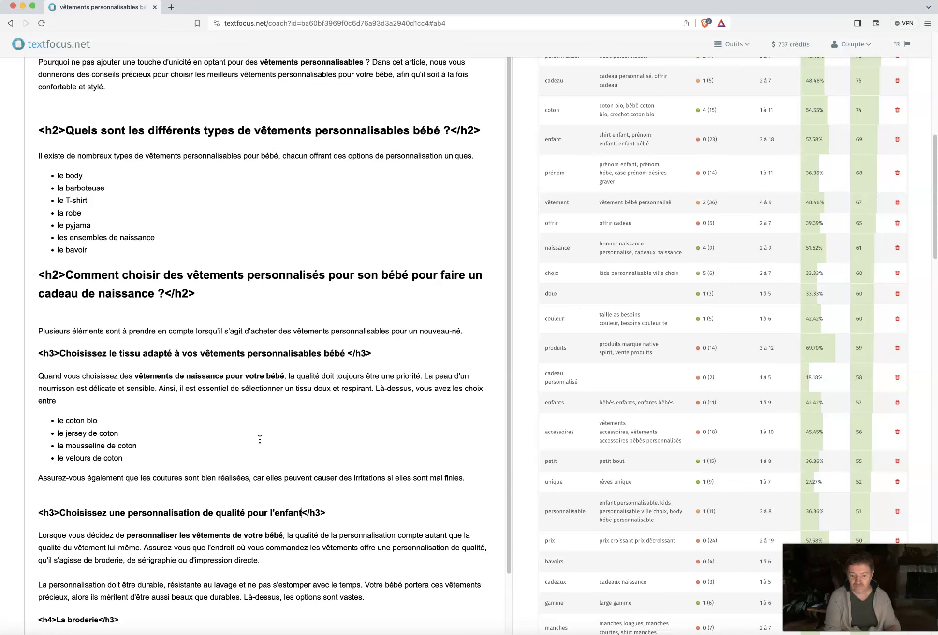
{"action": "left_click", "coordinate": [585, 446]}
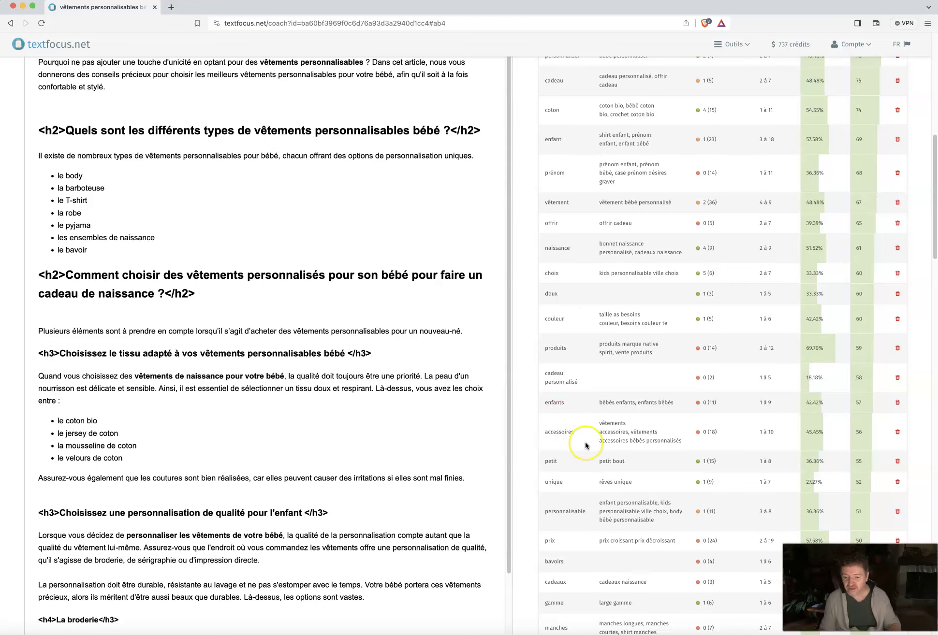
Step: Insert "le cadeau de" before "l'enfant" in the "Choisissez une personnalisation de qualité pour l'enfant" heading
{"action": "scroll", "coordinate": [585, 445], "scroll_direction": "down", "scroll_amount": 3}
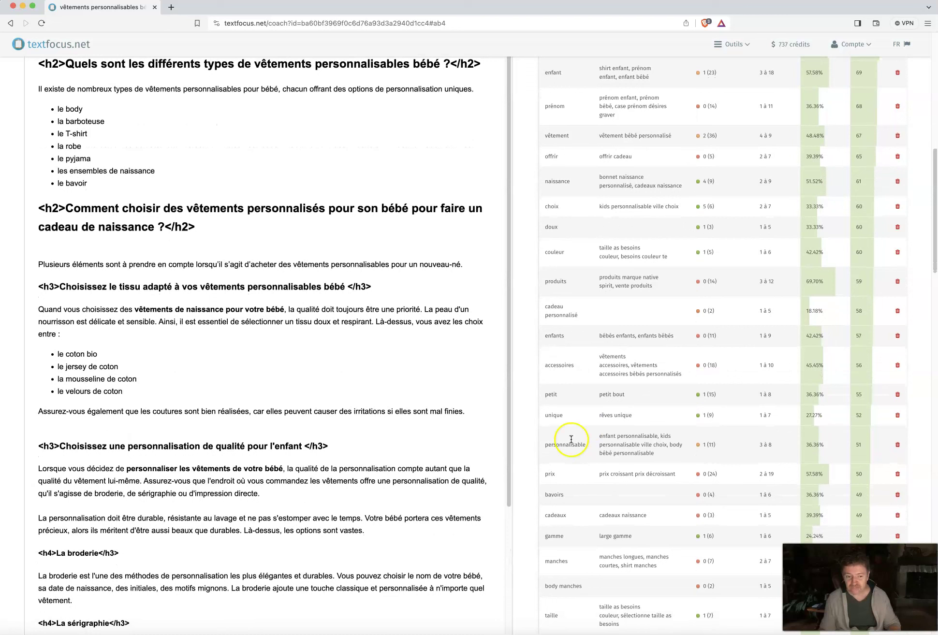
{"action": "left_click", "coordinate": [267, 445]}
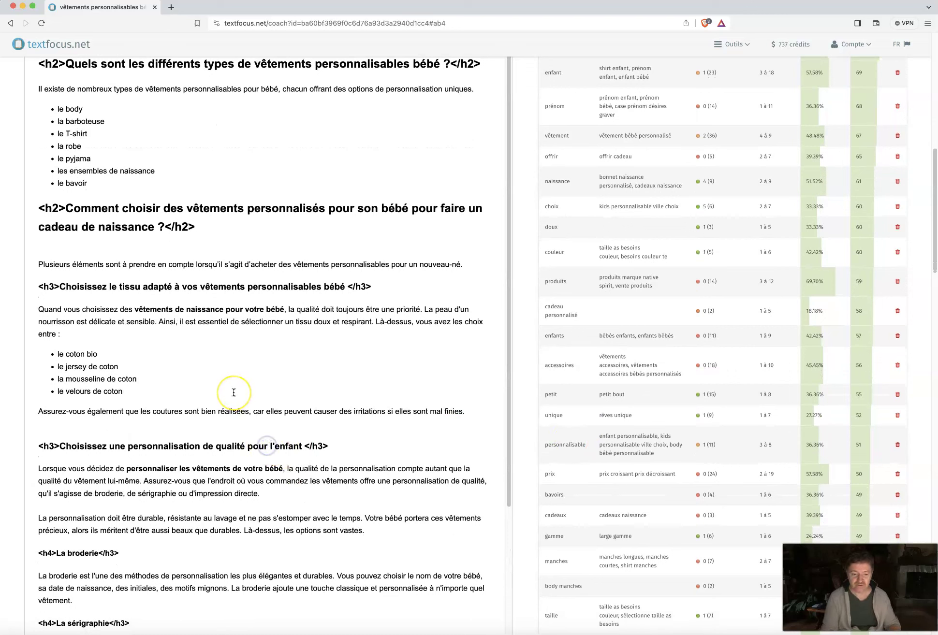
{"action": "type", "text": "le cadeau de l"}
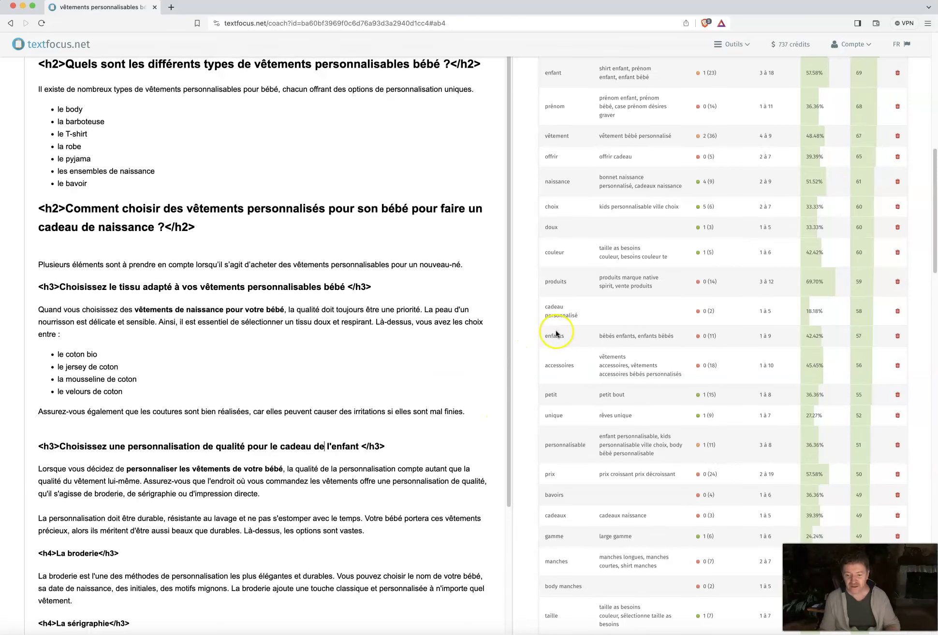
Step: Add "manche ou sans manche" to the "le body" item in the clothing types list and check the semantic score
{"action": "scroll", "coordinate": [556, 334], "scroll_direction": "up", "scroll_amount": 10}
{"action": "scroll", "coordinate": [362, 346], "scroll_direction": "down", "scroll_amount": 5}
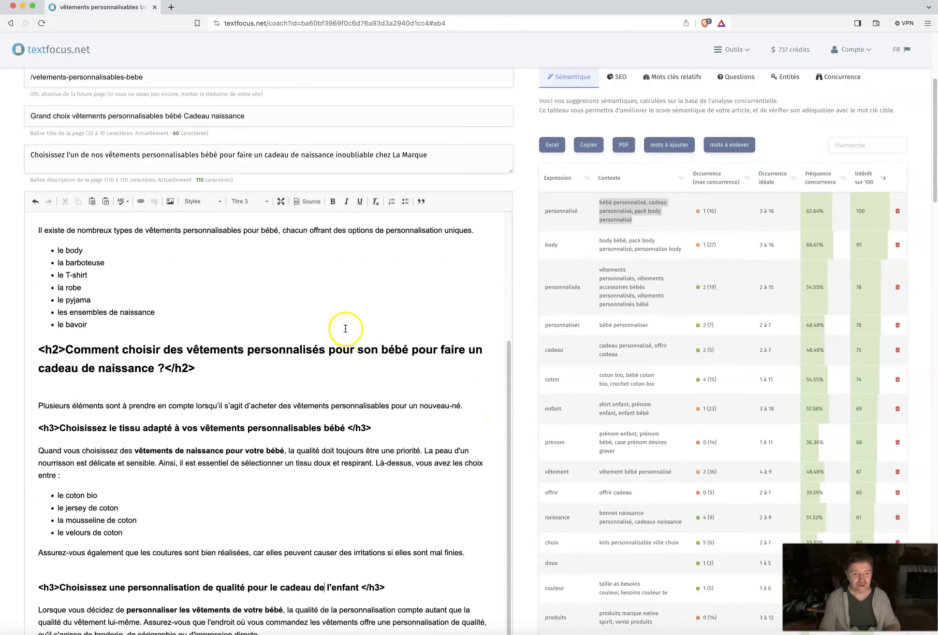
{"action": "type", "text": "manche ou sans manche"}
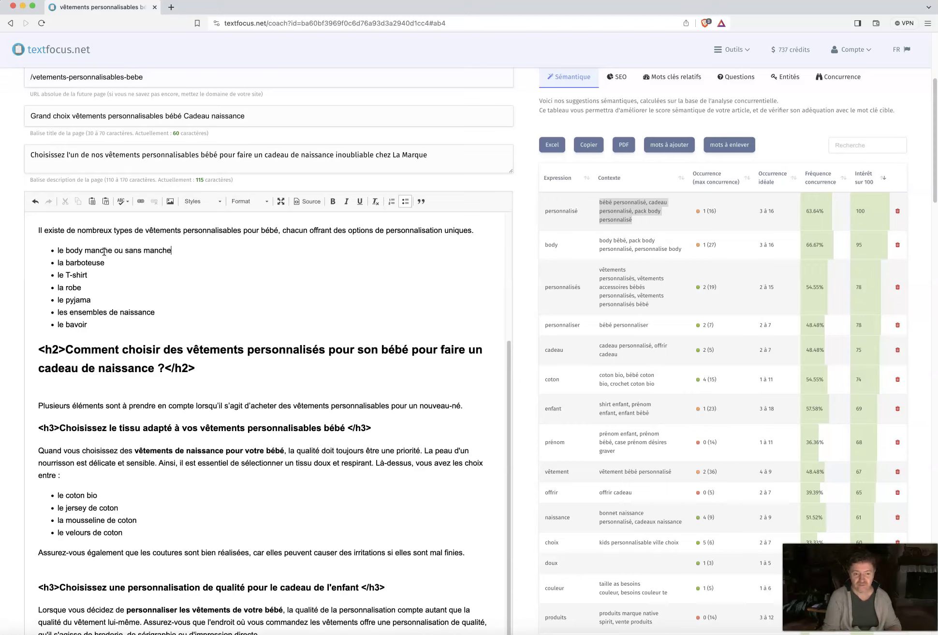
{"action": "scroll", "coordinate": [641, 390], "scroll_direction": "up", "scroll_amount": 1}
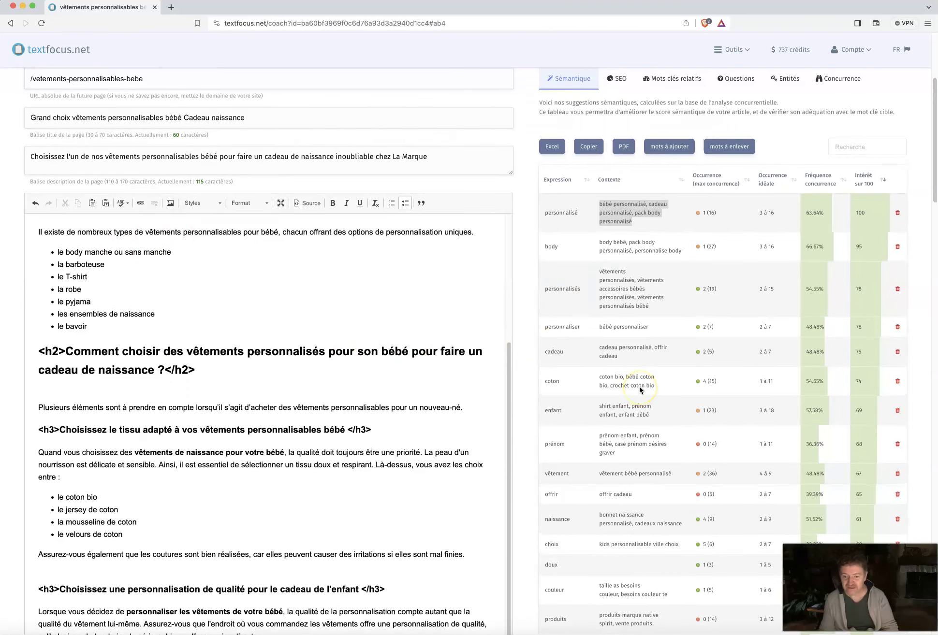
{"action": "scroll", "coordinate": [640, 390], "scroll_direction": "up", "scroll_amount": 5}
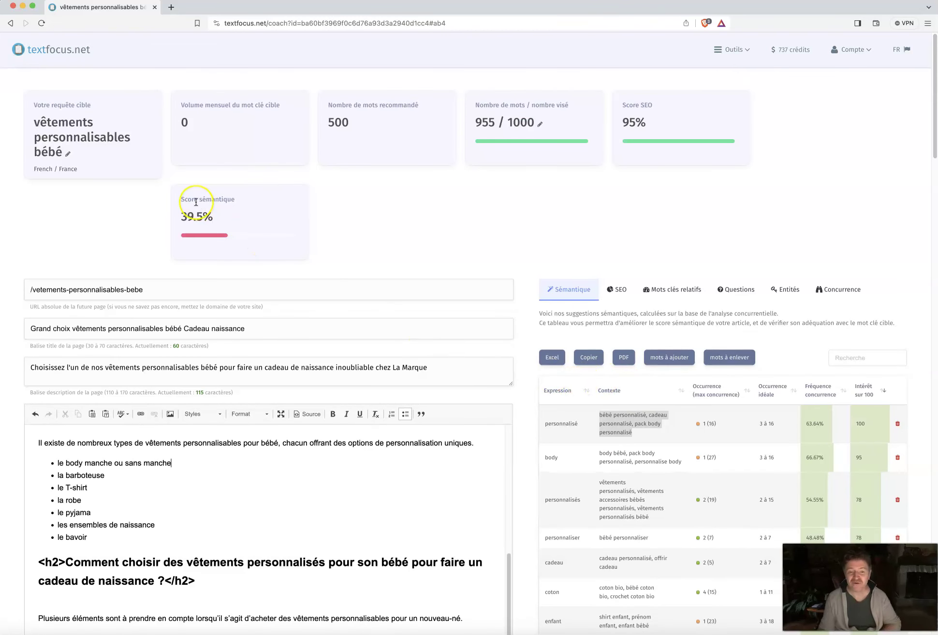
{"action": "left_click", "coordinate": [219, 238]}
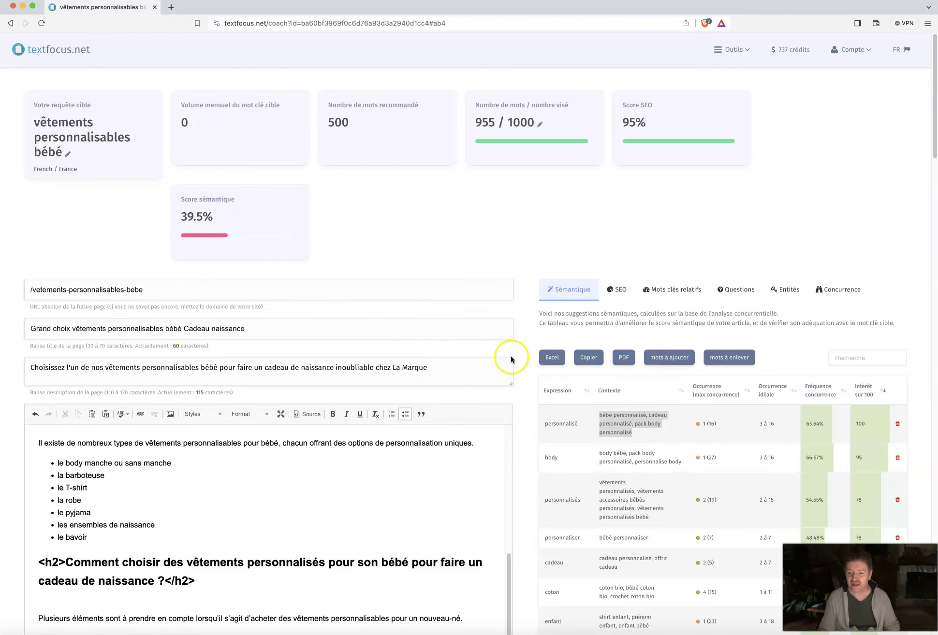
Step: Compare the remaining suggested expressions and their ideal occurrences with the article text and the score cards
{"action": "scroll", "coordinate": [523, 364], "scroll_direction": "down", "scroll_amount": 3}
{"action": "scroll", "coordinate": [522, 364], "scroll_direction": "down", "scroll_amount": 5}
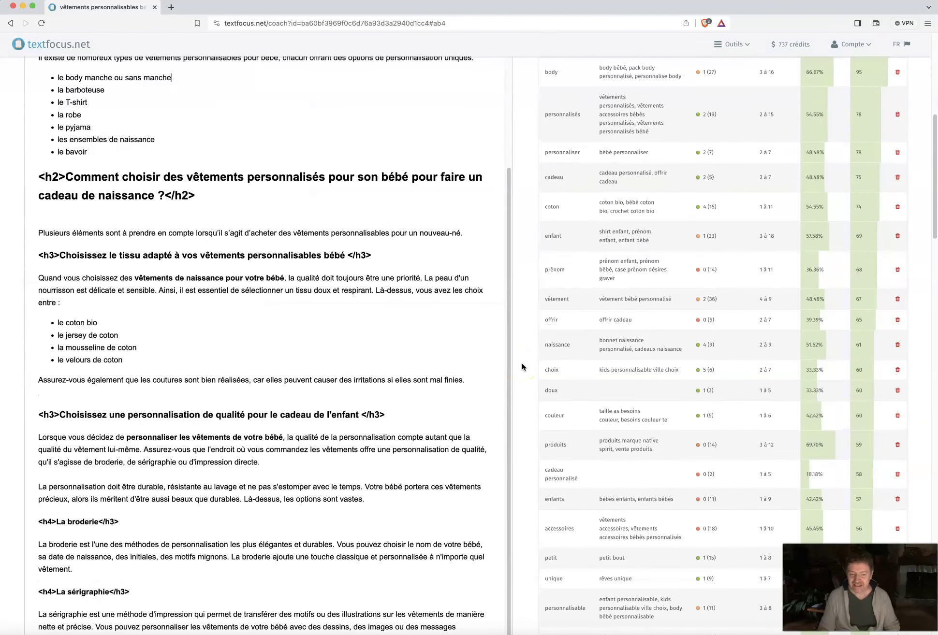
{"action": "scroll", "coordinate": [521, 363], "scroll_direction": "down", "scroll_amount": 2}
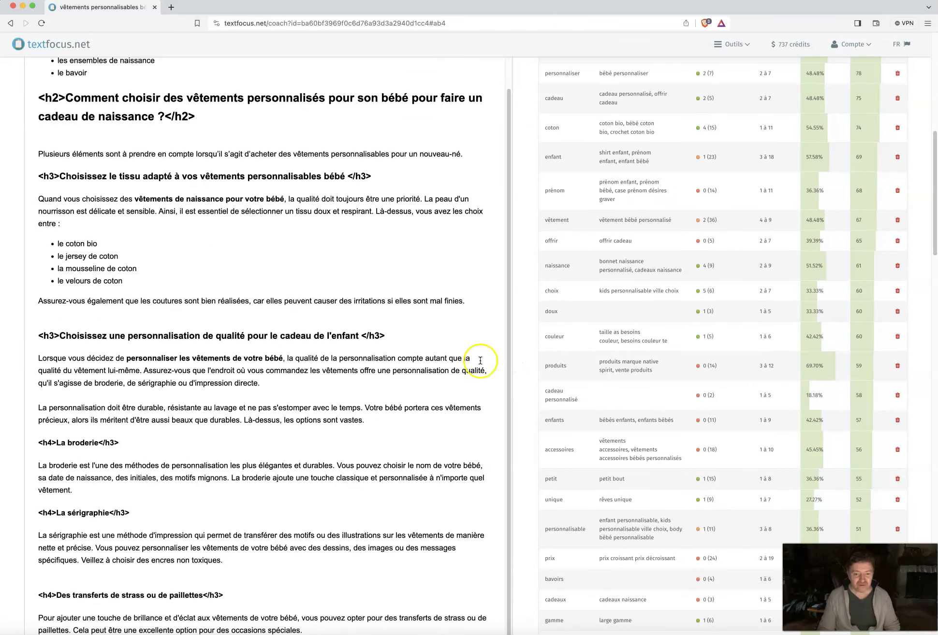
{"action": "left_click", "coordinate": [360, 333]}
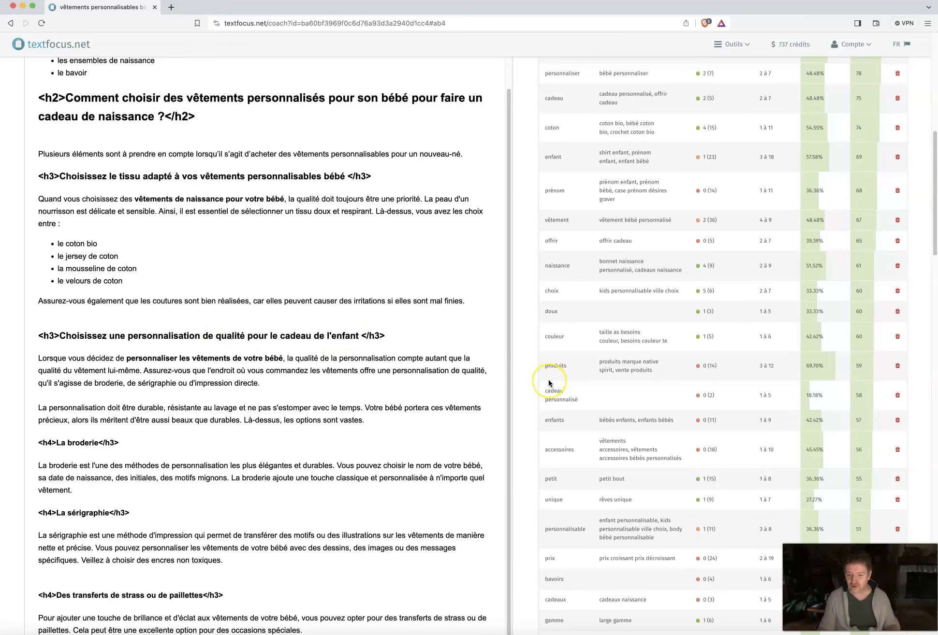
{"action": "scroll", "coordinate": [549, 382], "scroll_direction": "down", "scroll_amount": 1}
{"action": "scroll", "coordinate": [548, 383], "scroll_direction": "up", "scroll_amount": 10}
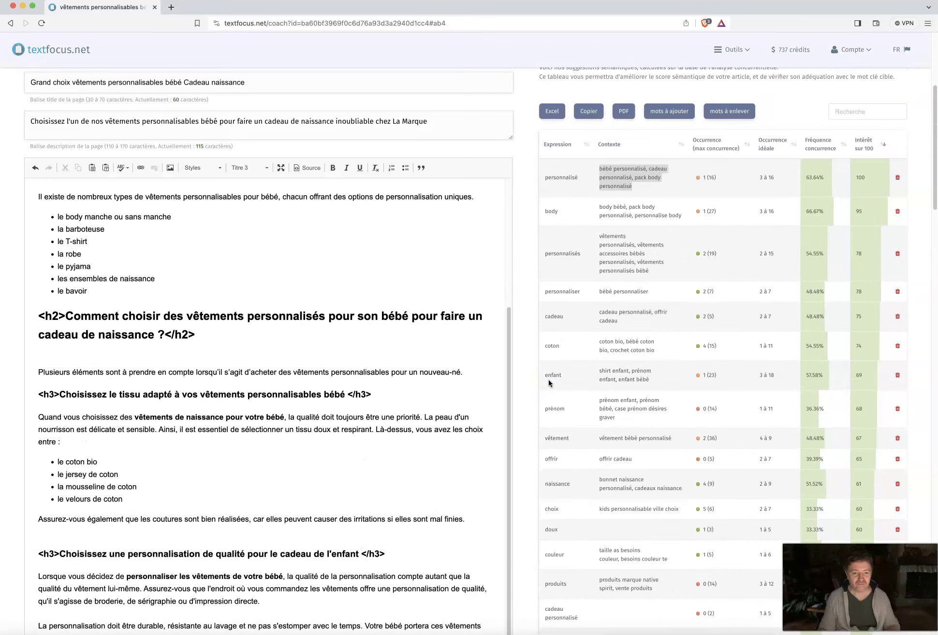
{"action": "scroll", "coordinate": [548, 384], "scroll_direction": "up", "scroll_amount": 2}
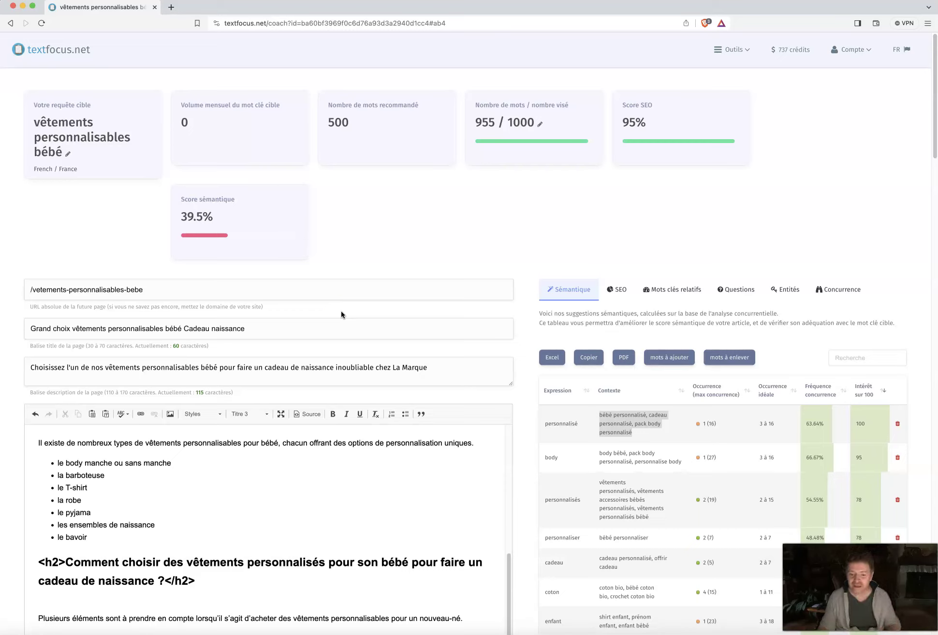
{"action": "left_click", "coordinate": [523, 400]}
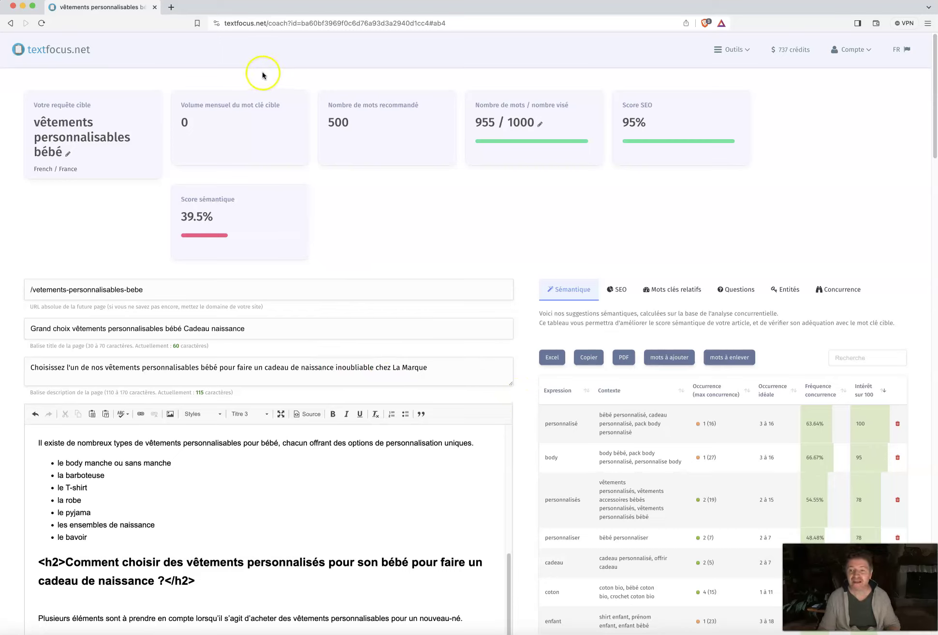
Step: Inspect the full web address of the coach page, including its id parameter
{"action": "left_click", "coordinate": [745, 54]}
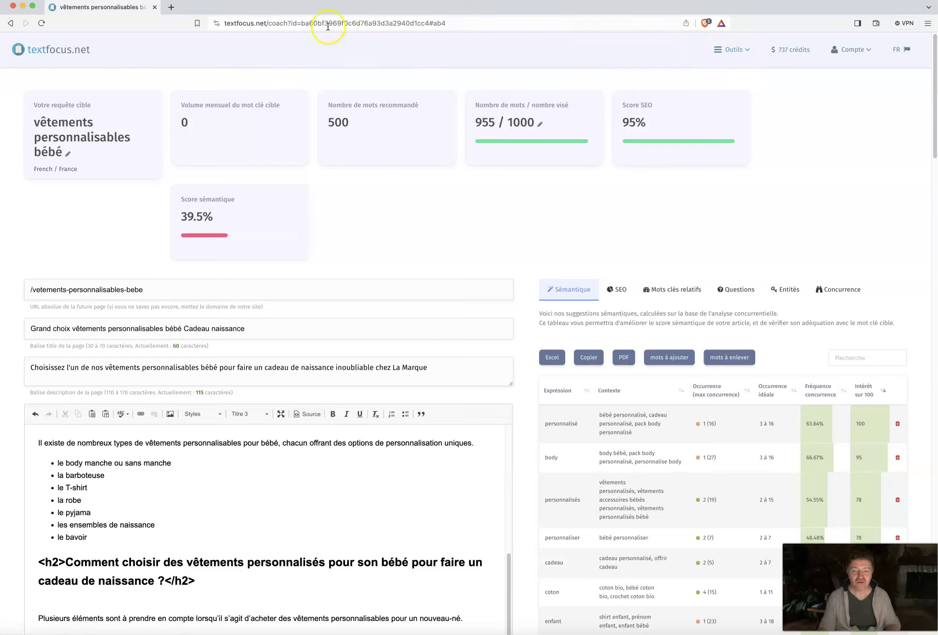
{"action": "left_click", "coordinate": [303, 23]}
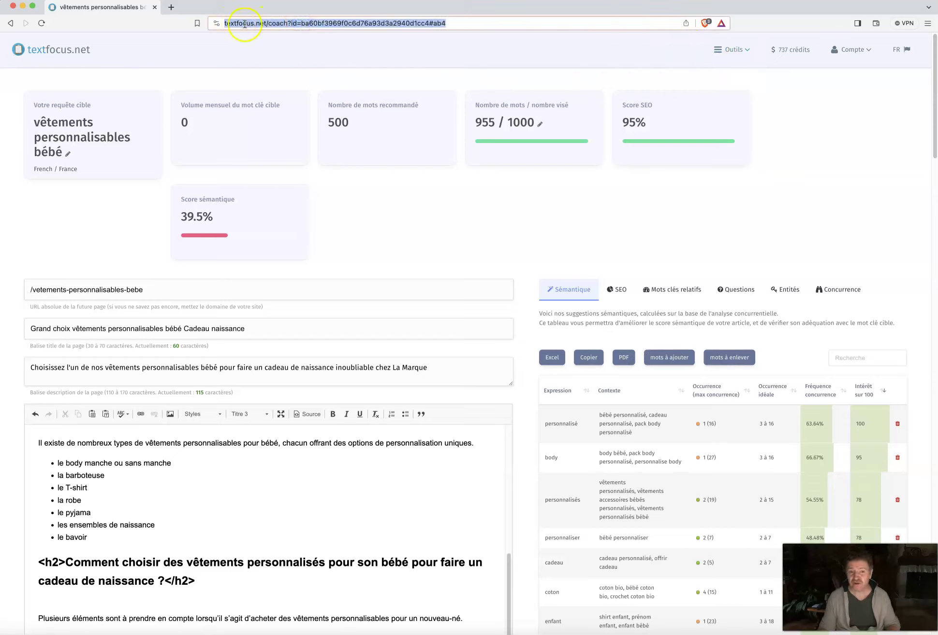
{"action": "left_click", "coordinate": [281, 24]}
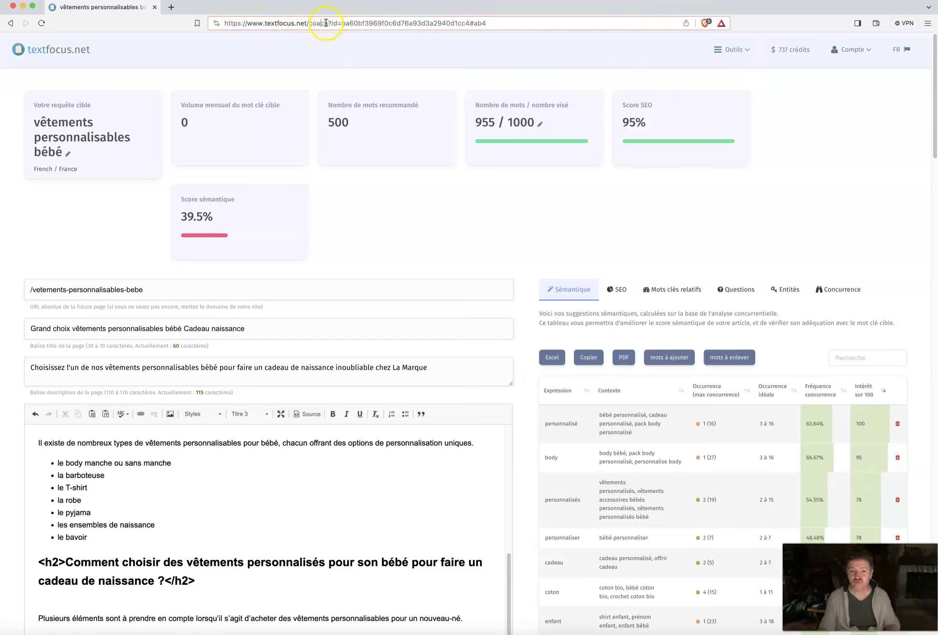
{"action": "left_click_drag", "start_coordinate": [328, 23], "coordinate": [510, 20]}
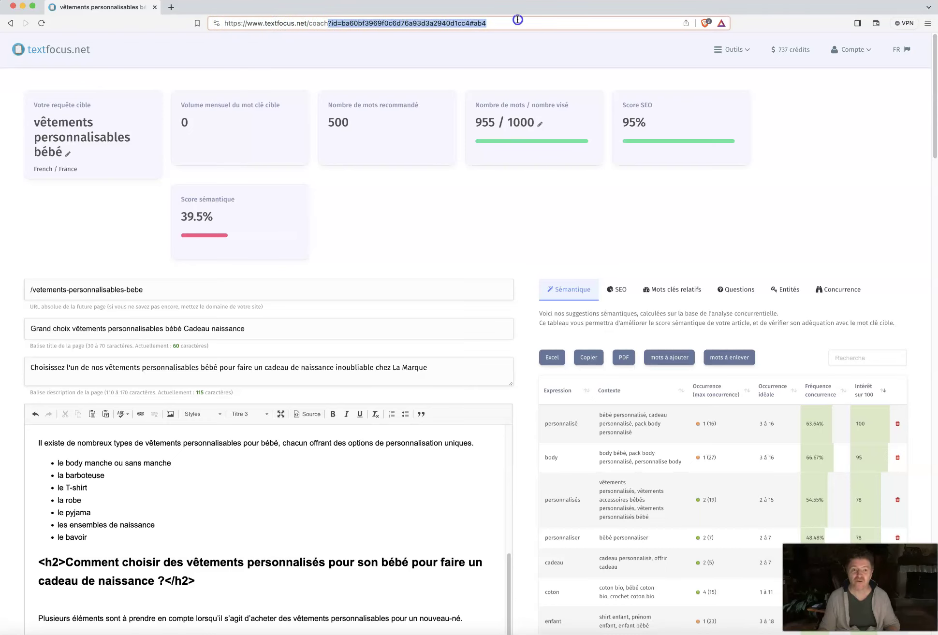
{"action": "left_click", "coordinate": [394, 215]}
{"action": "scroll", "coordinate": [376, 213], "scroll_direction": "down", "scroll_amount": 3}
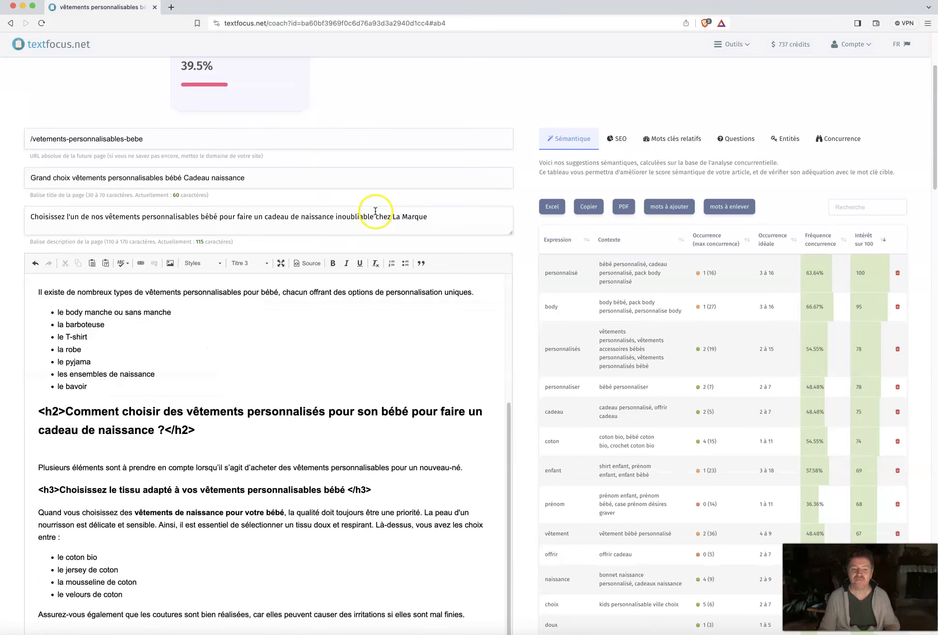
{"action": "scroll", "coordinate": [379, 216], "scroll_direction": "down", "scroll_amount": 2}
{"action": "left_click", "coordinate": [385, 273]}
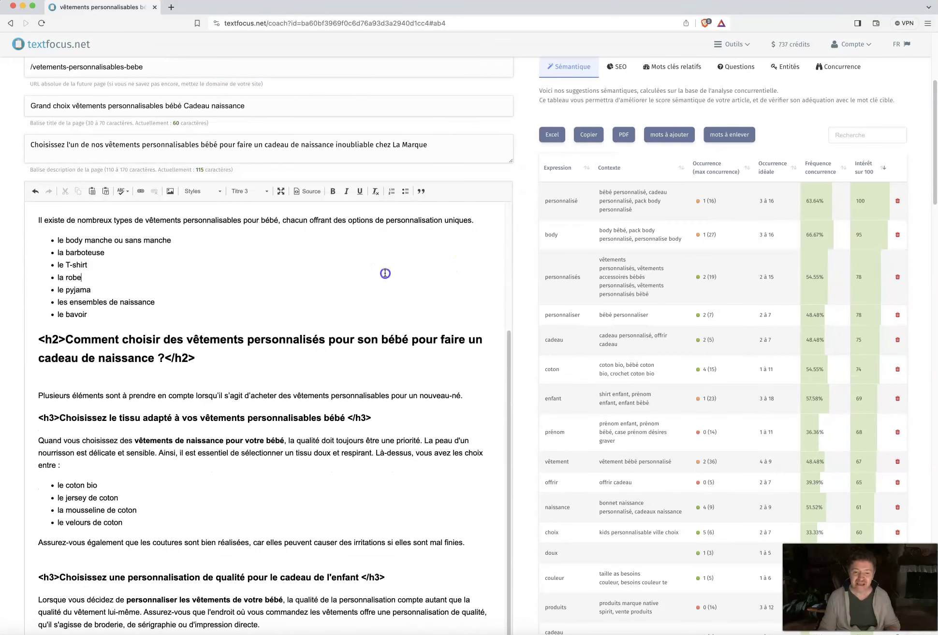